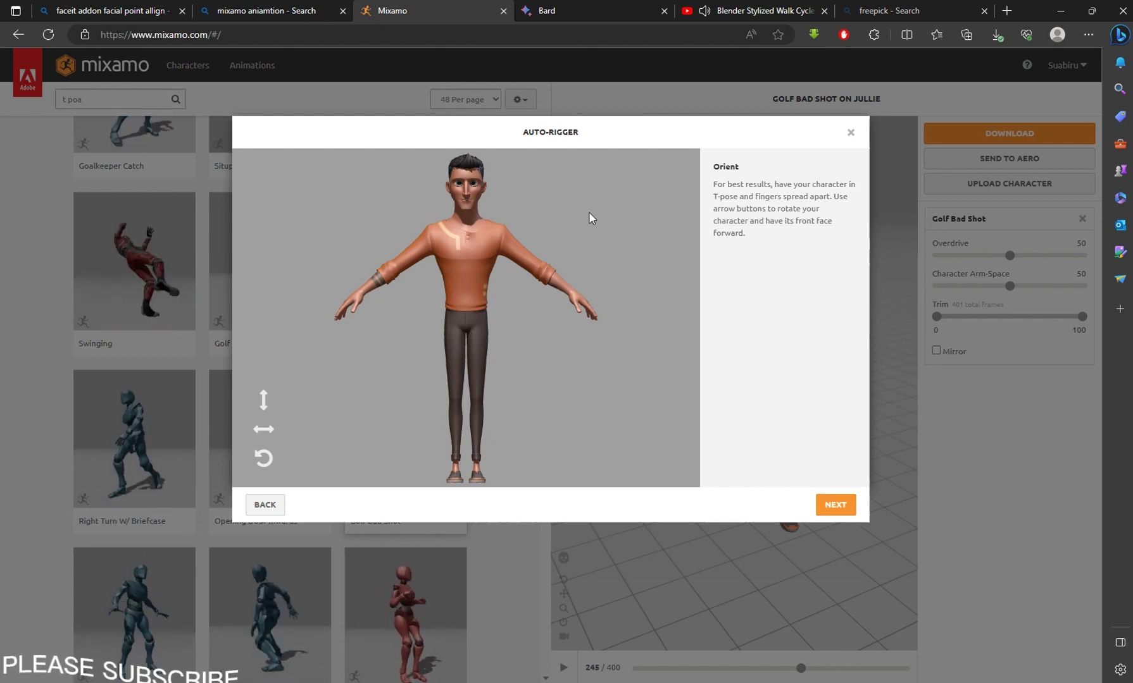
Place symmetric auto-rigger markers on the character's chin, wrists, elbows, knees and groin, and start rigging with the Standard Skeleton (65).
click(836, 508)
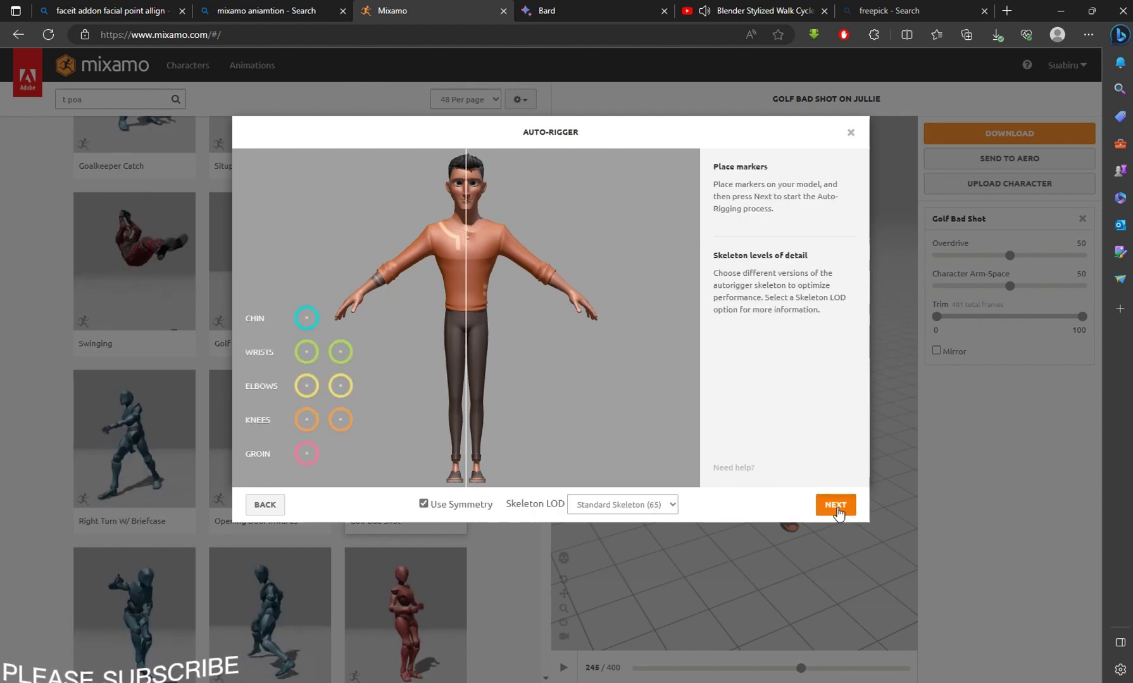
mouse_move(311, 323)
mouse_down()
mouse_move(405, 271)
mouse_move(468, 212)
mouse_up()
drag(307, 360, 363, 291)
drag(307, 387, 398, 267)
drag(307, 420, 455, 400)
mouse_move(306, 454)
mouse_down()
mouse_move(471, 321)
mouse_move(467, 311)
mouse_up()
drag(535, 271, 537, 272)
drag(468, 210, 468, 211)
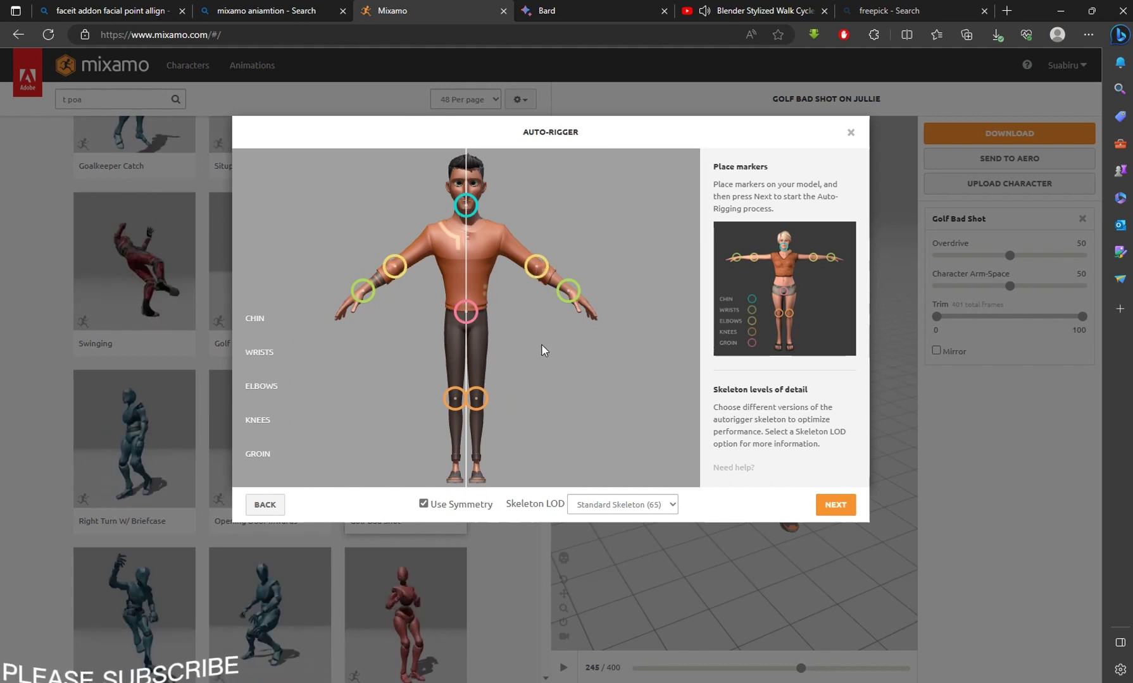
click(835, 505)
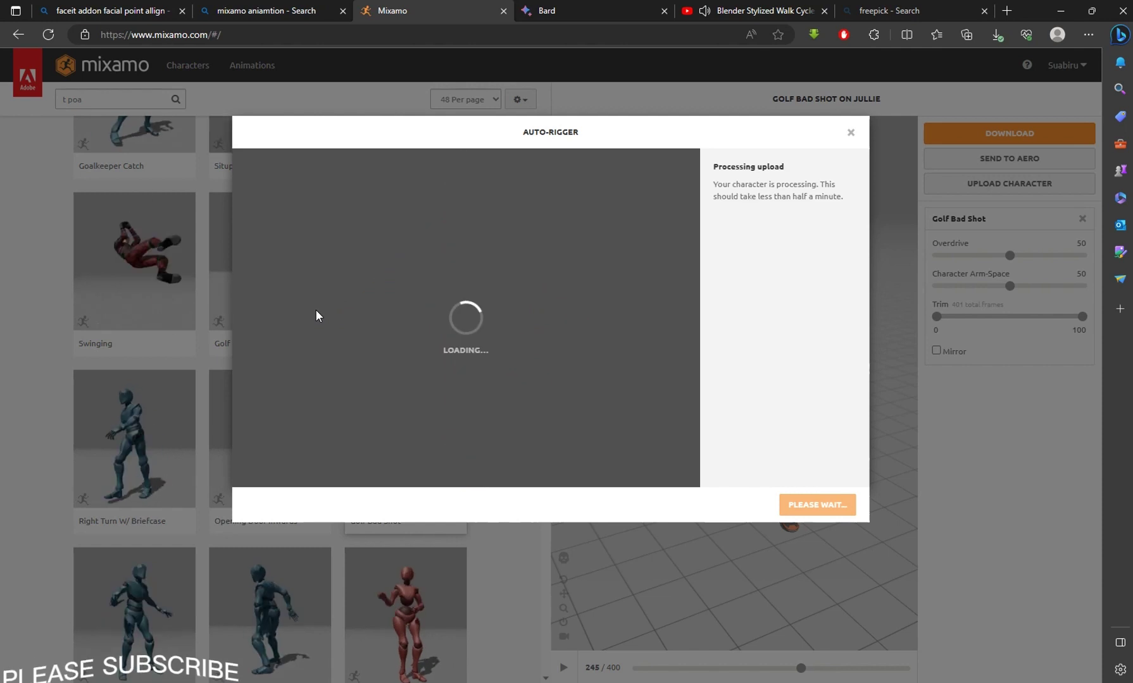
Review the auto-rigged character, accept it, and proceed with it as the replacement for the previous character.
drag(316, 309, 537, 283)
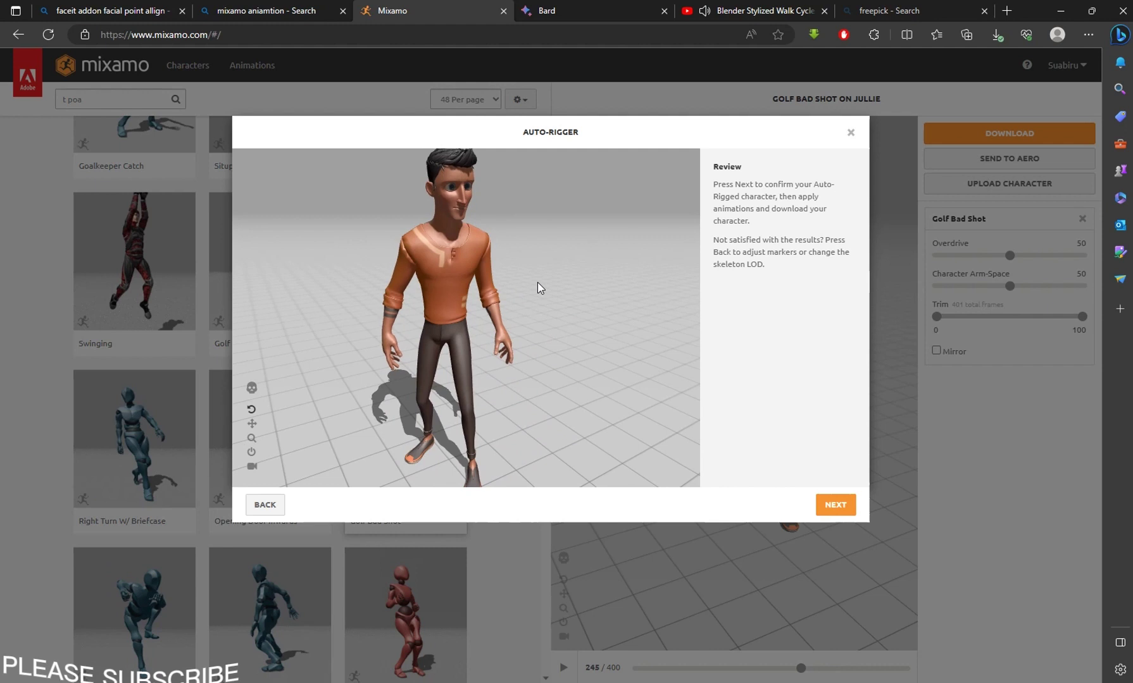
click(844, 505)
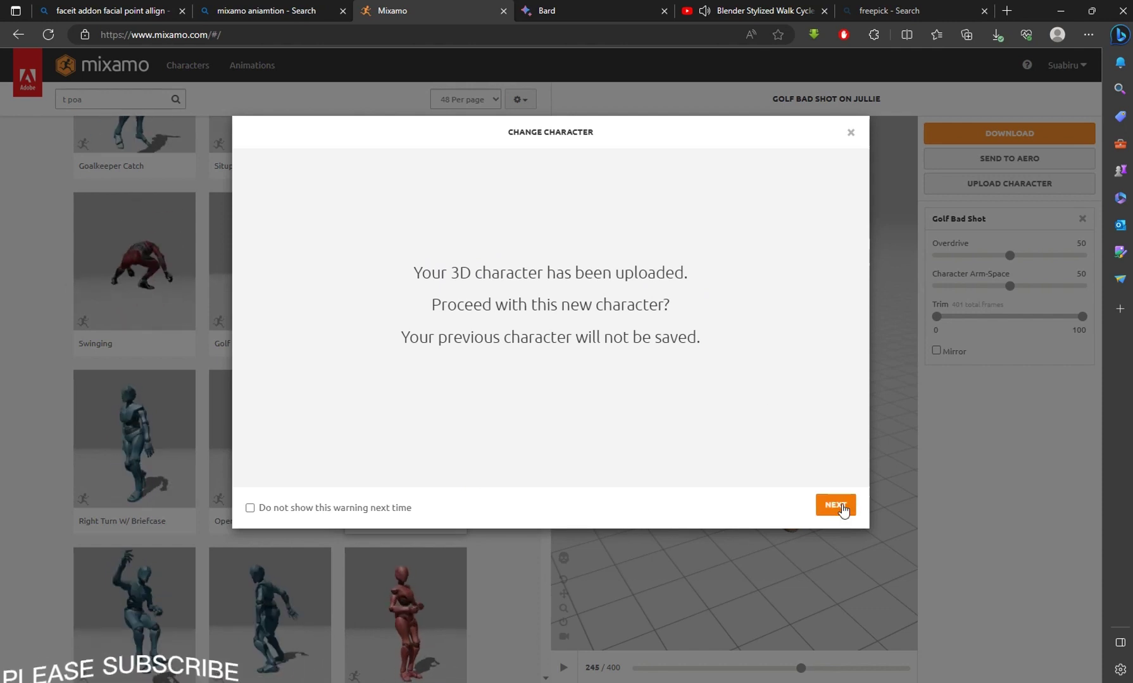
click(842, 506)
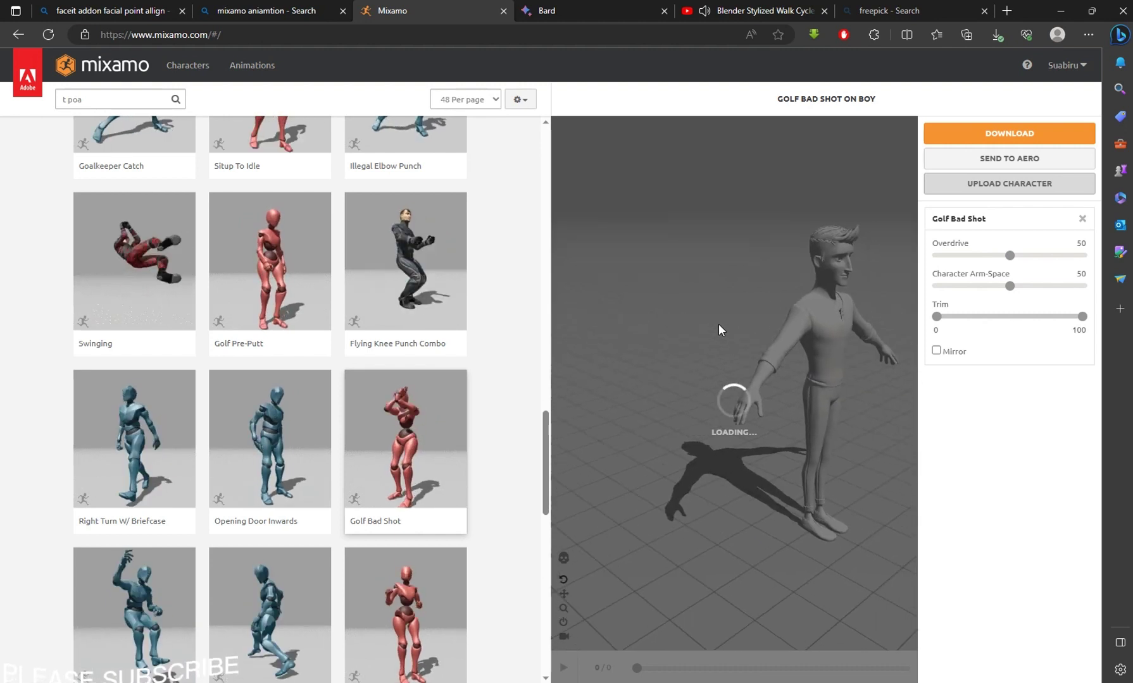
right_click(721, 378)
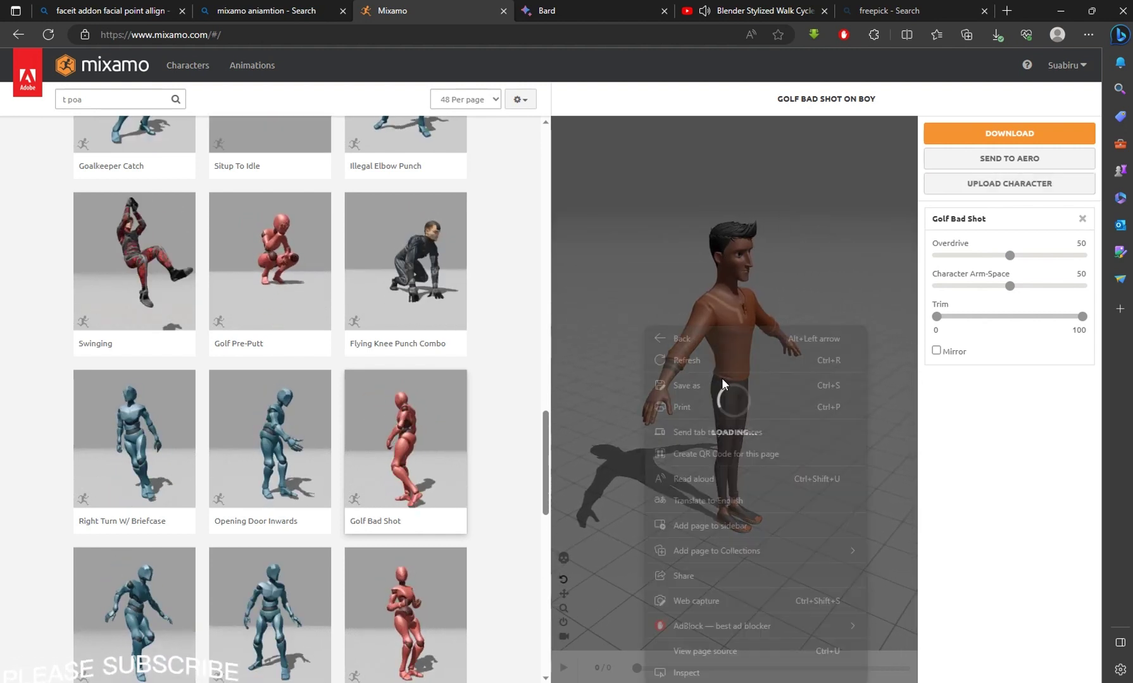
click(806, 325)
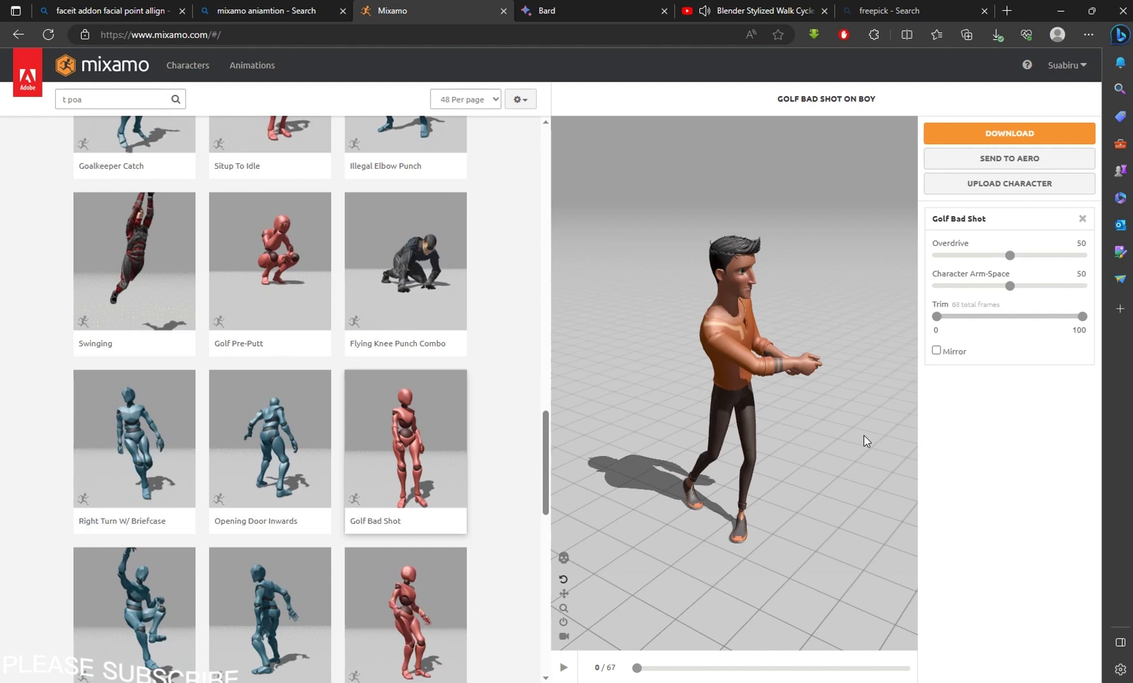
Preview the Golf Bad Shot animation on the character and apply the Opening Door Inwards animation in its place.
click(565, 668)
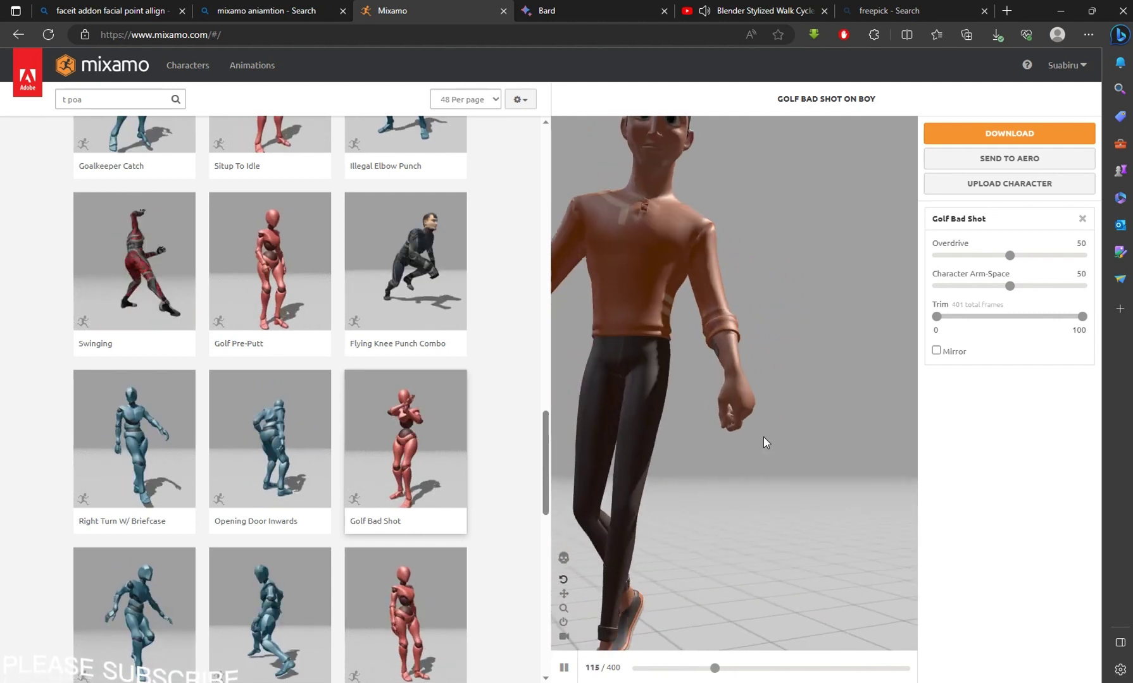
mouse_move(763, 437)
mouse_down()
mouse_move(642, 431)
mouse_move(703, 419)
mouse_move(751, 446)
mouse_up()
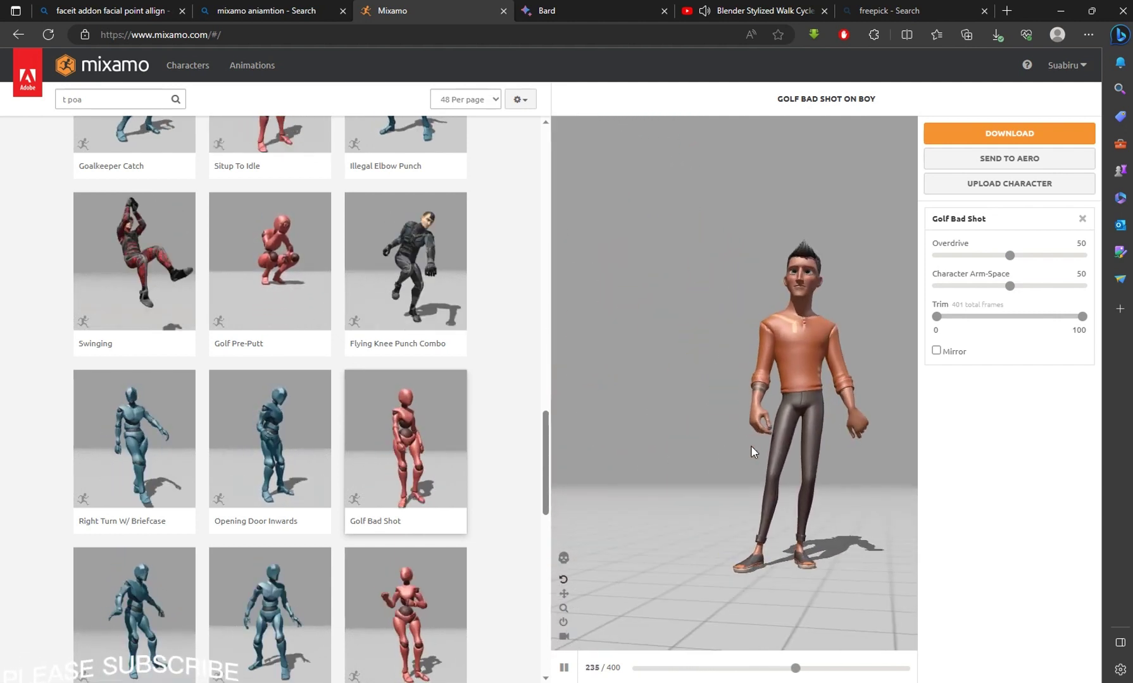
click(300, 406)
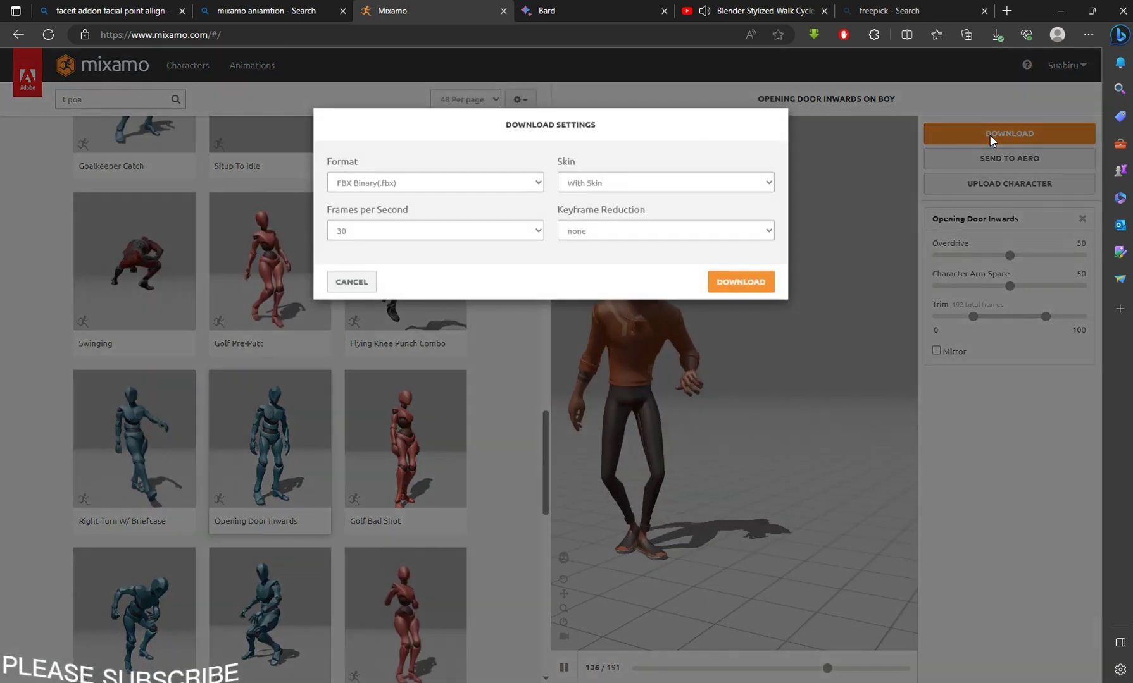
Download the animated character as FBX Binary with skin, at 30 frames per second and without keyframe reduction.
click(996, 133)
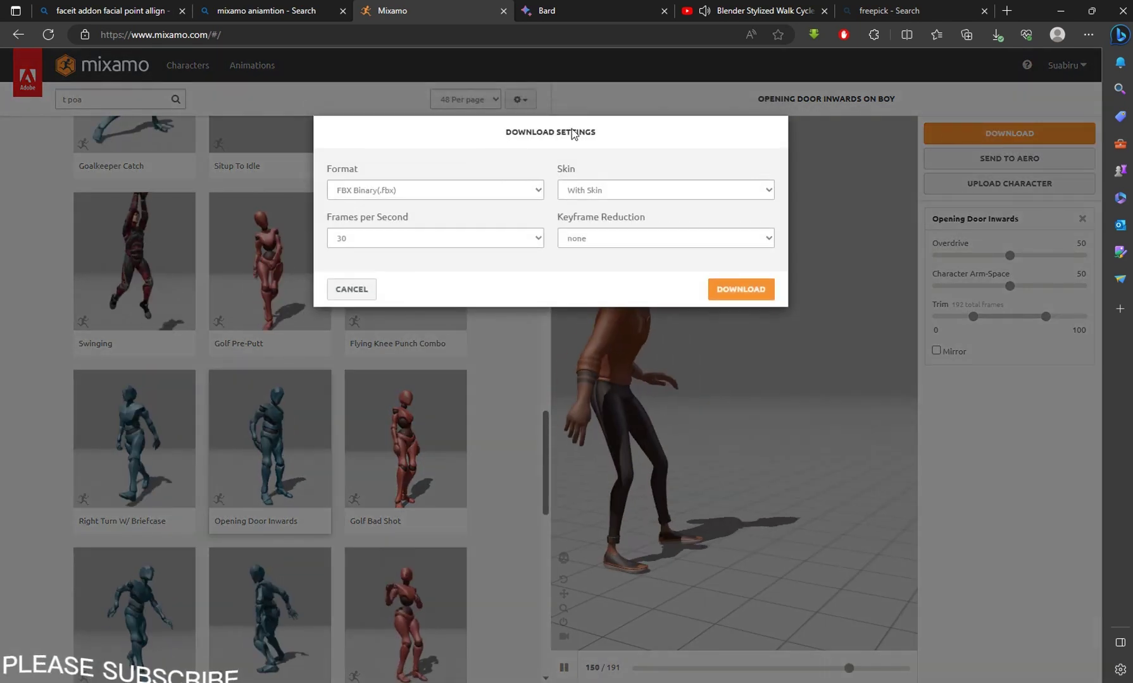
click(586, 189)
click(589, 205)
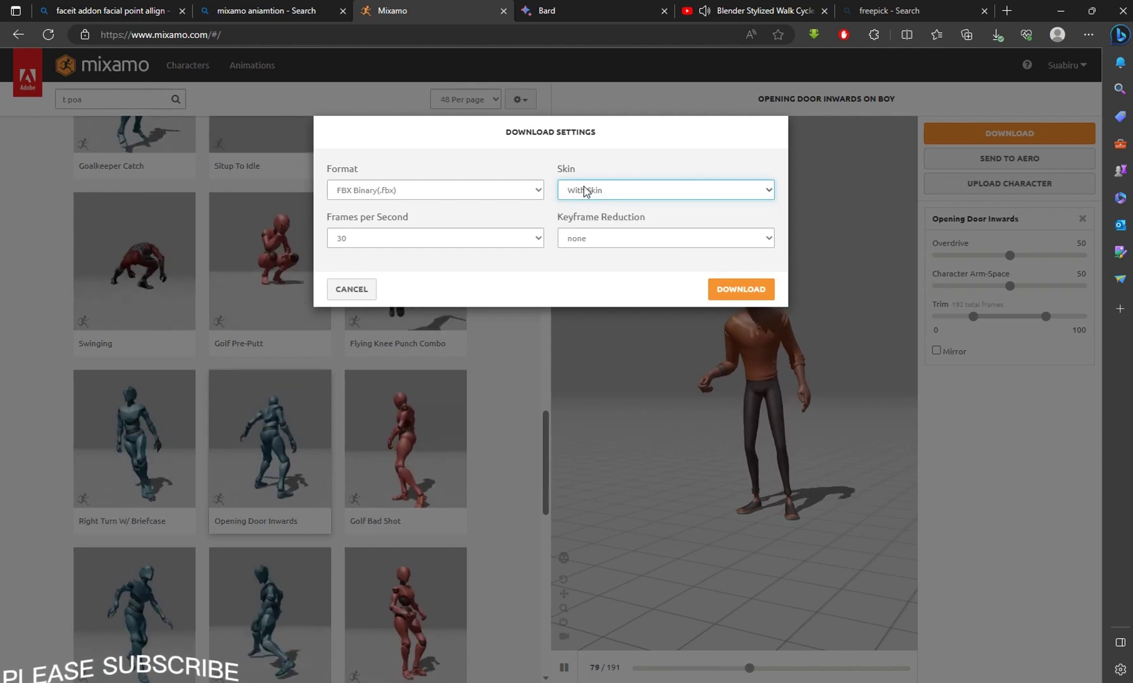
click(723, 291)
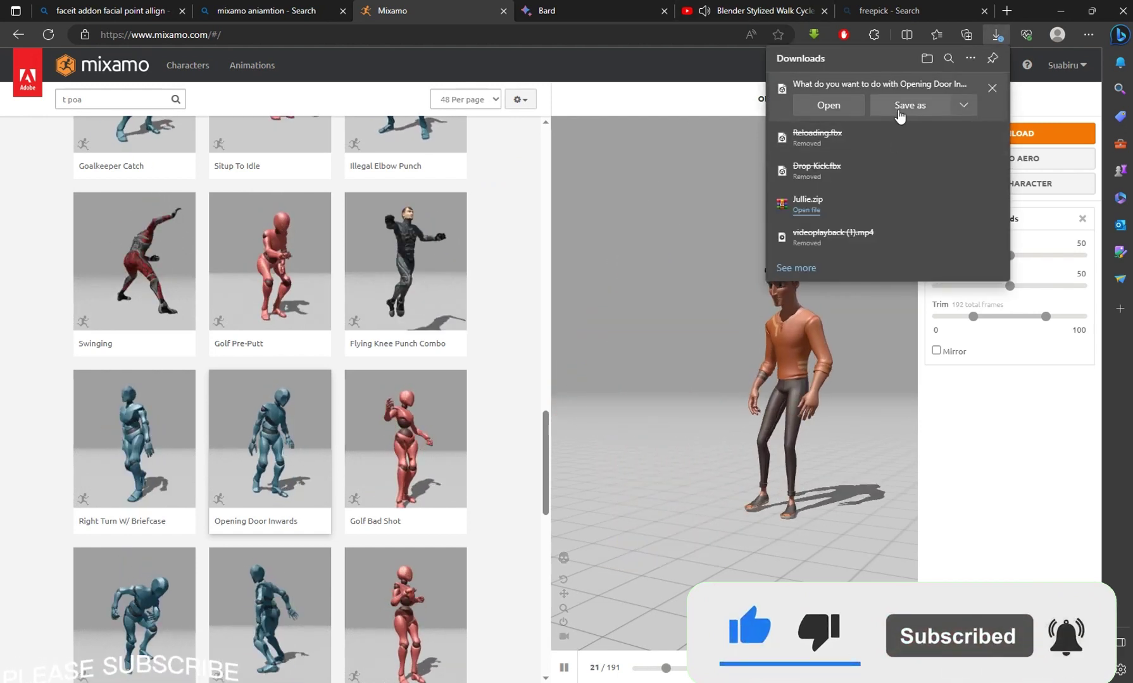
Save the download as Opening Door Inwards.fbx in the Boy folder on the Desktop.
click(899, 106)
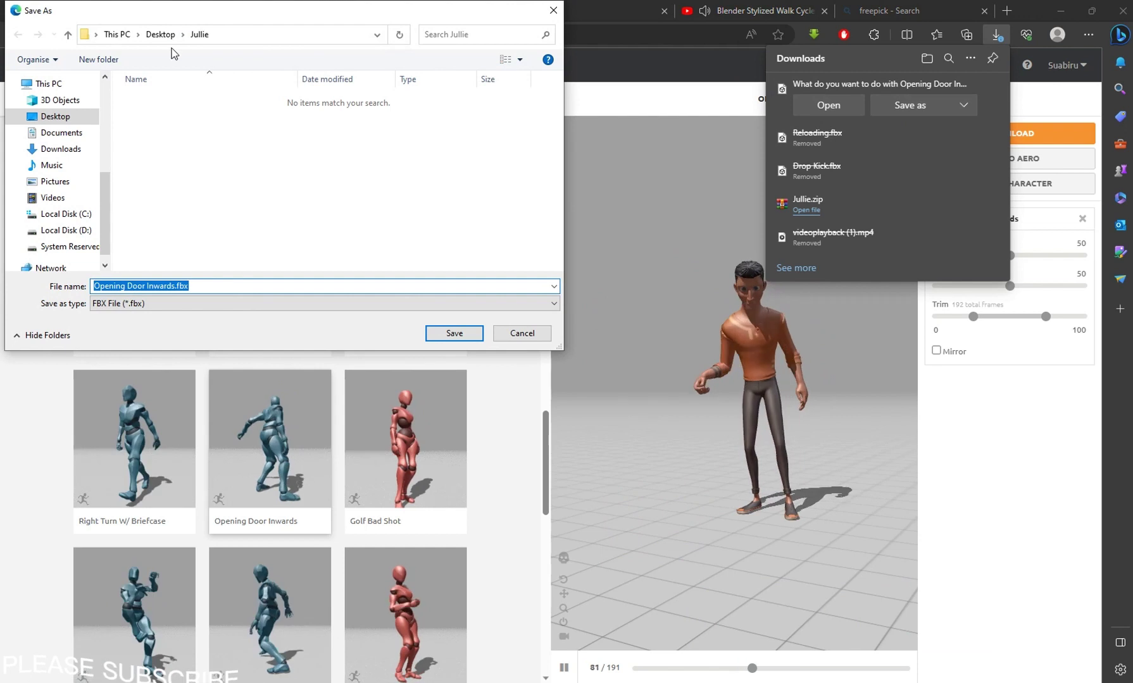
click(56, 116)
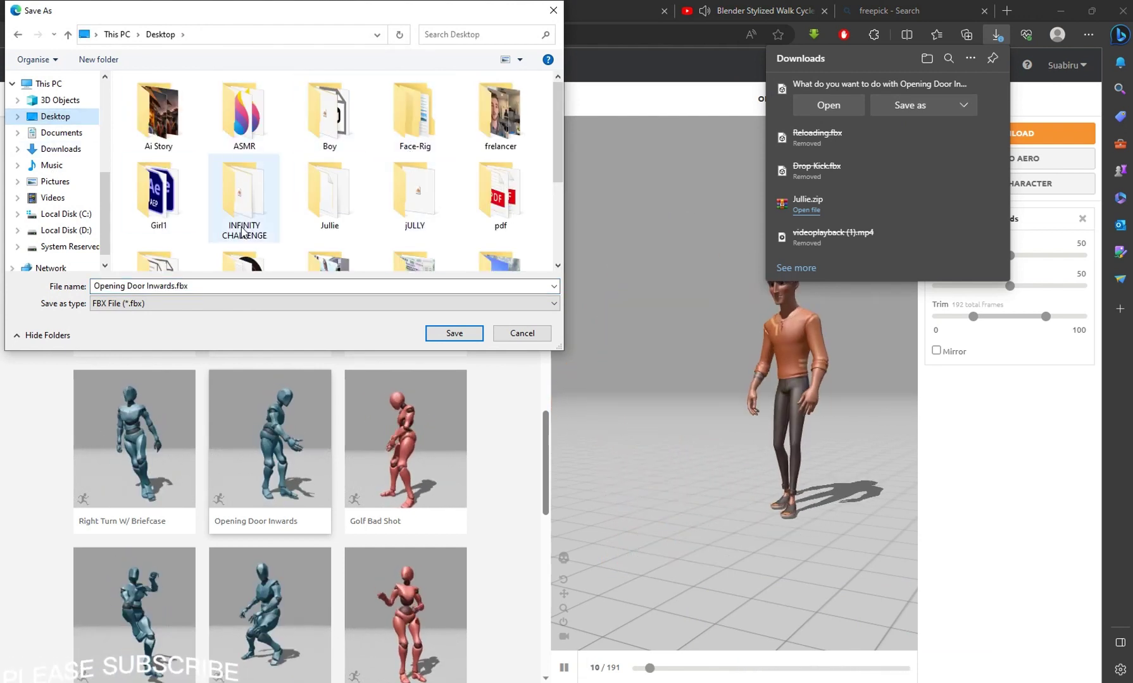
double_click(326, 120)
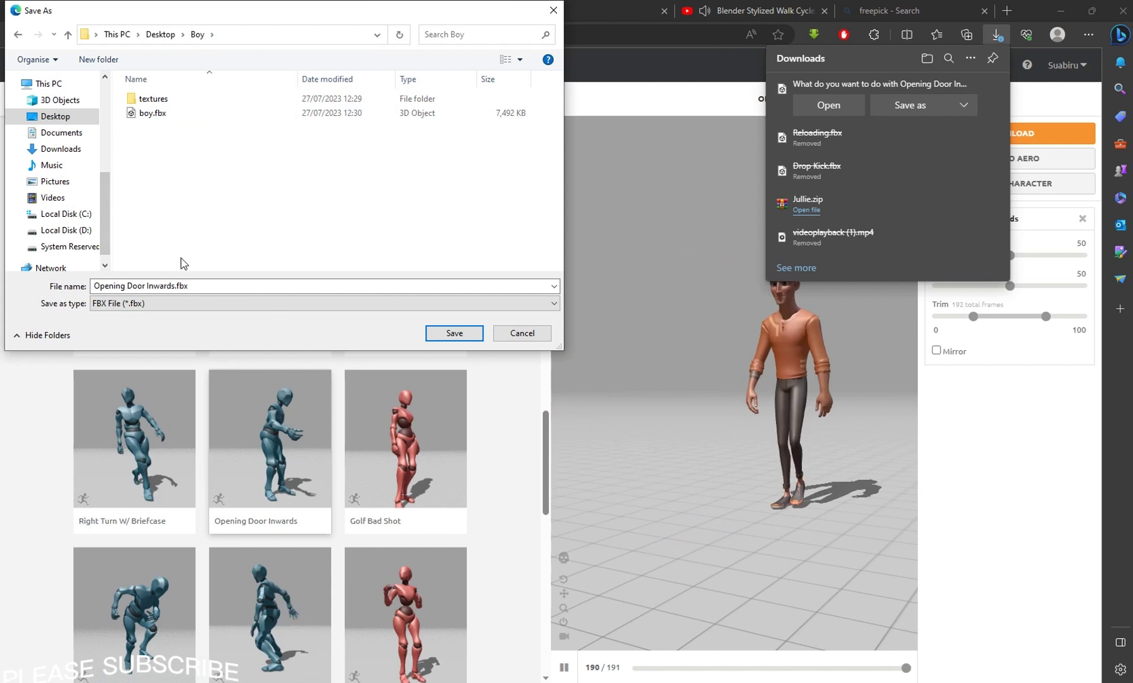
click(428, 334)
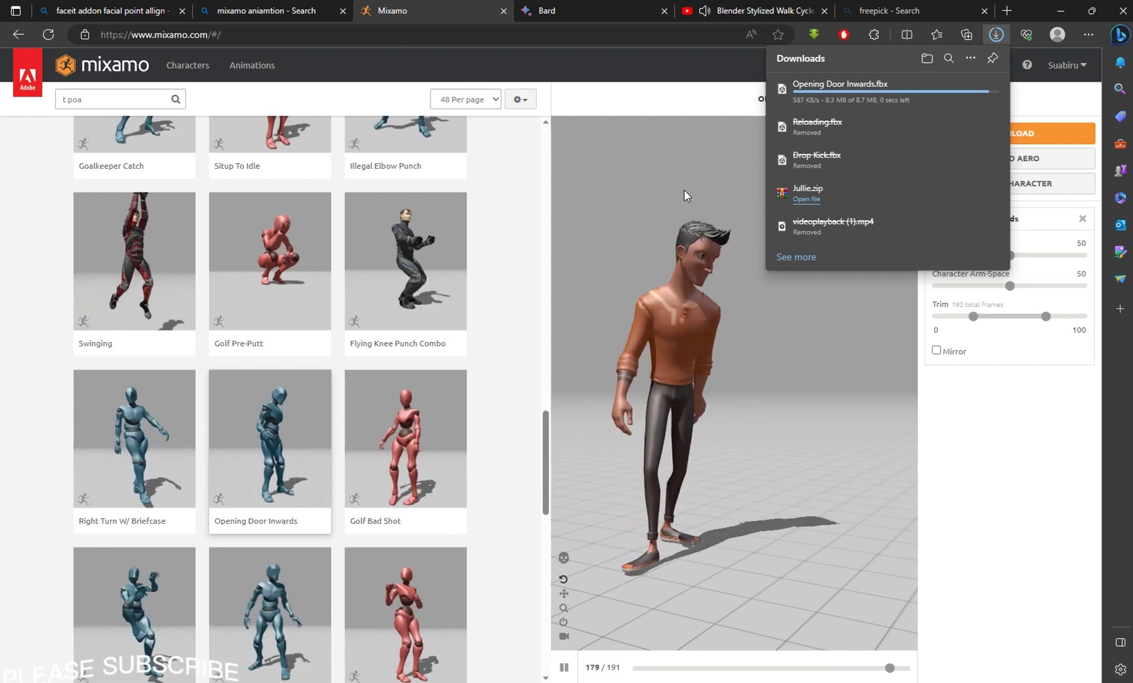
click(1033, 418)
Switch to Blender, create a new General file and delete all of its default objects.
key(alt+Tab)
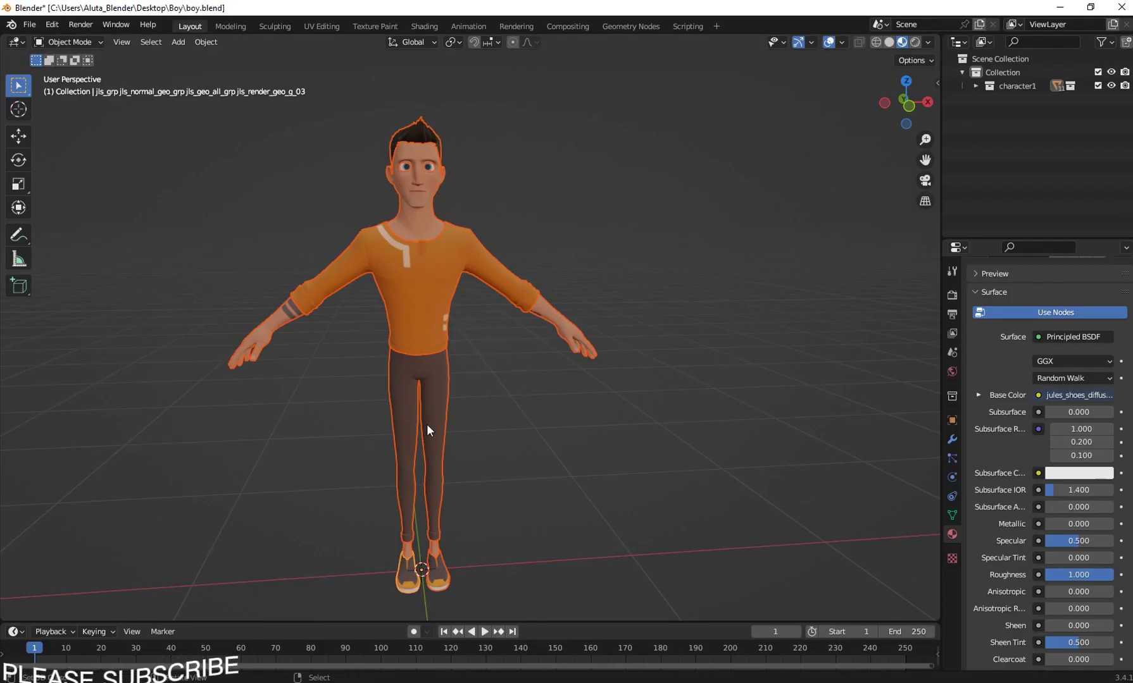
scroll(428, 430, down, 2)
middle_drag(445, 361, 2, 136)
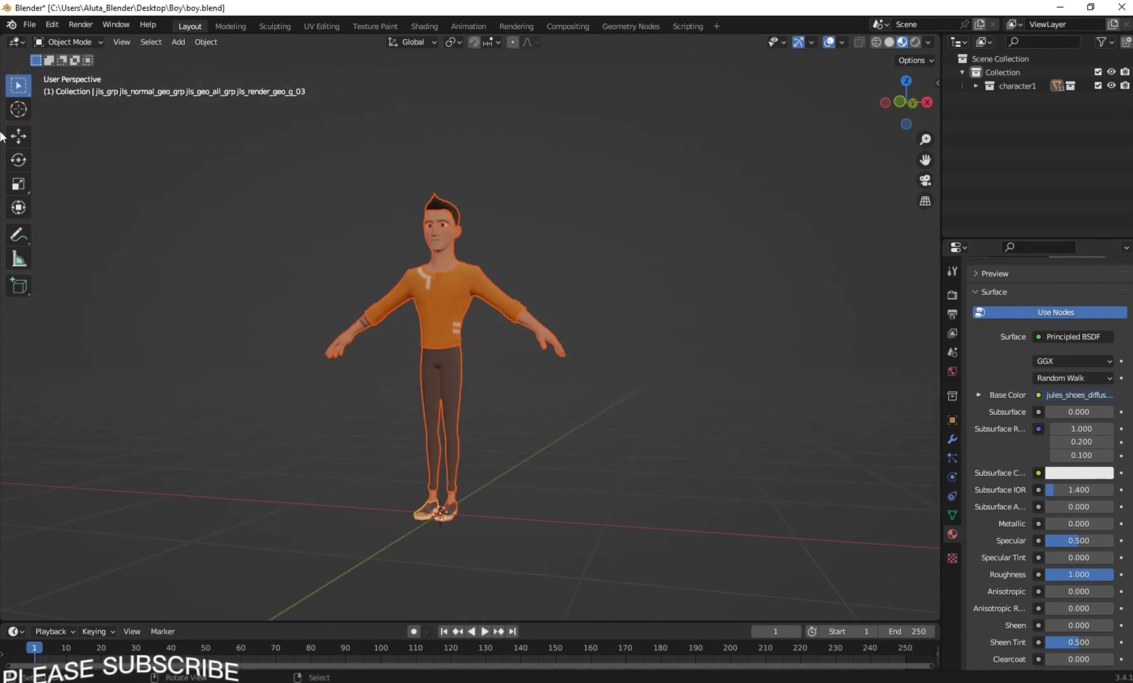
click(29, 30)
mouse_move(48, 44)
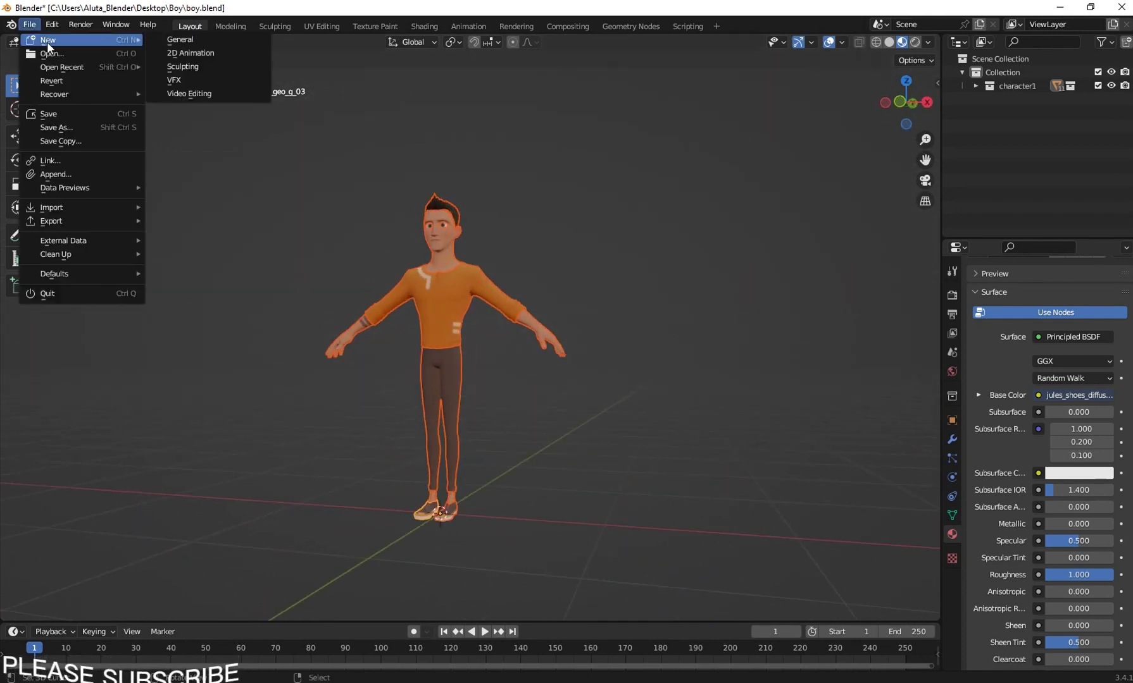
click(158, 40)
click(594, 374)
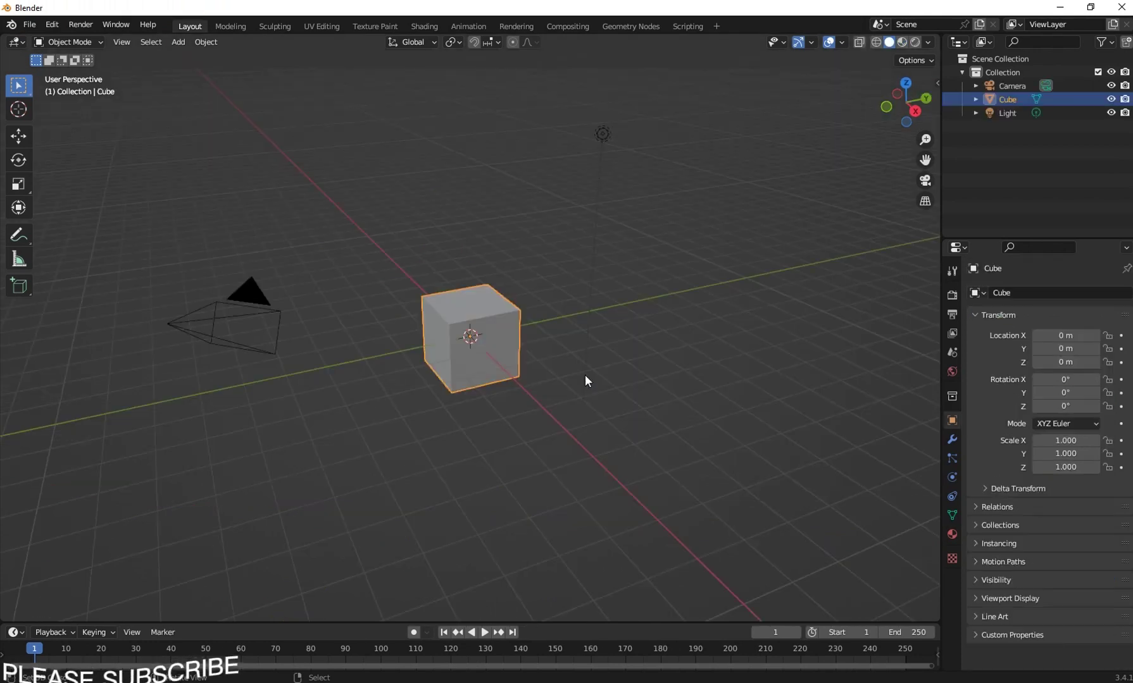
key(a)
key(Delete)
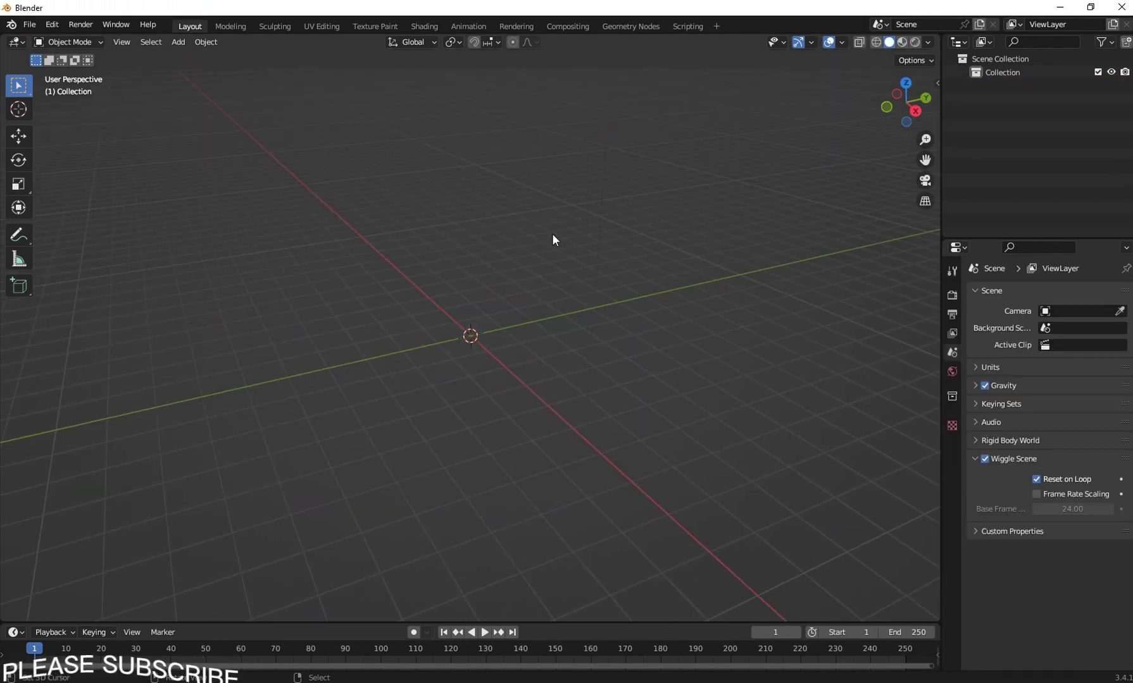
Import Opening Door Inwards.fbx from the Desktop's Boy folder as FBX.
click(29, 26)
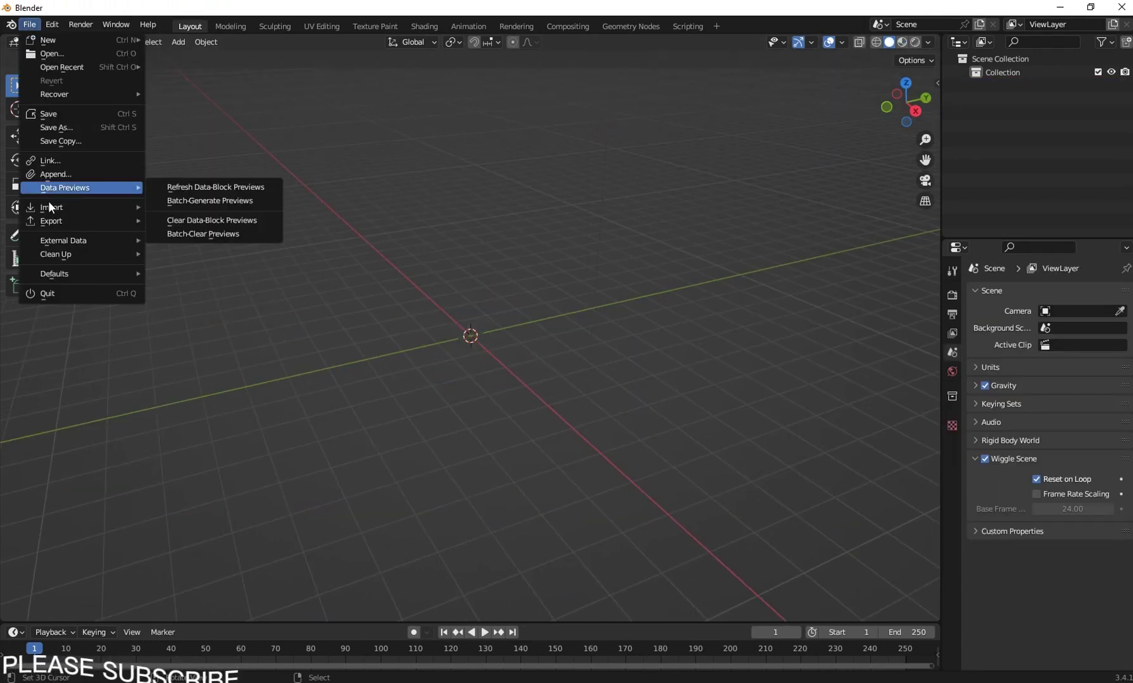
mouse_move(38, 207)
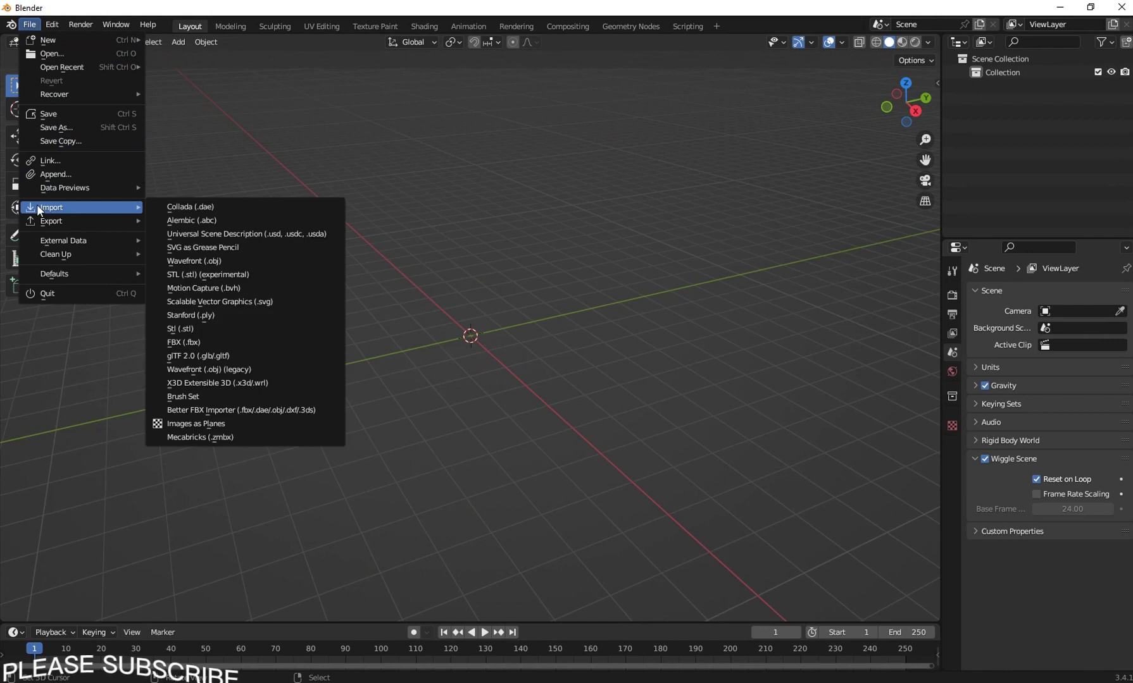
click(186, 342)
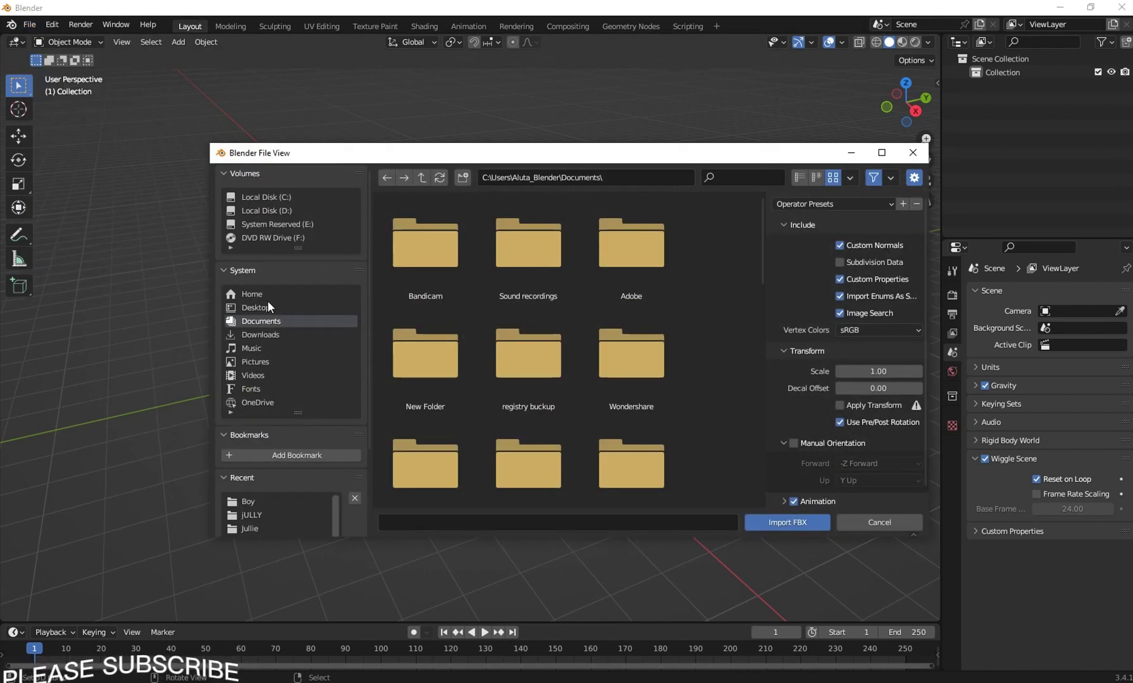
double_click(406, 272)
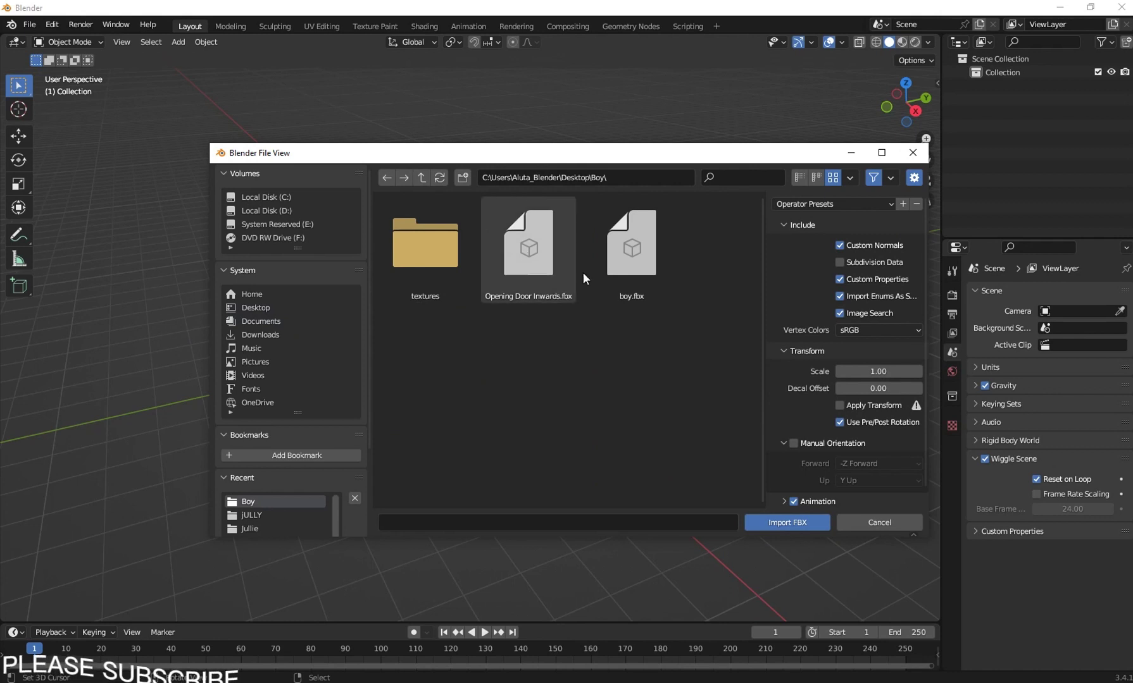
double_click(527, 260)
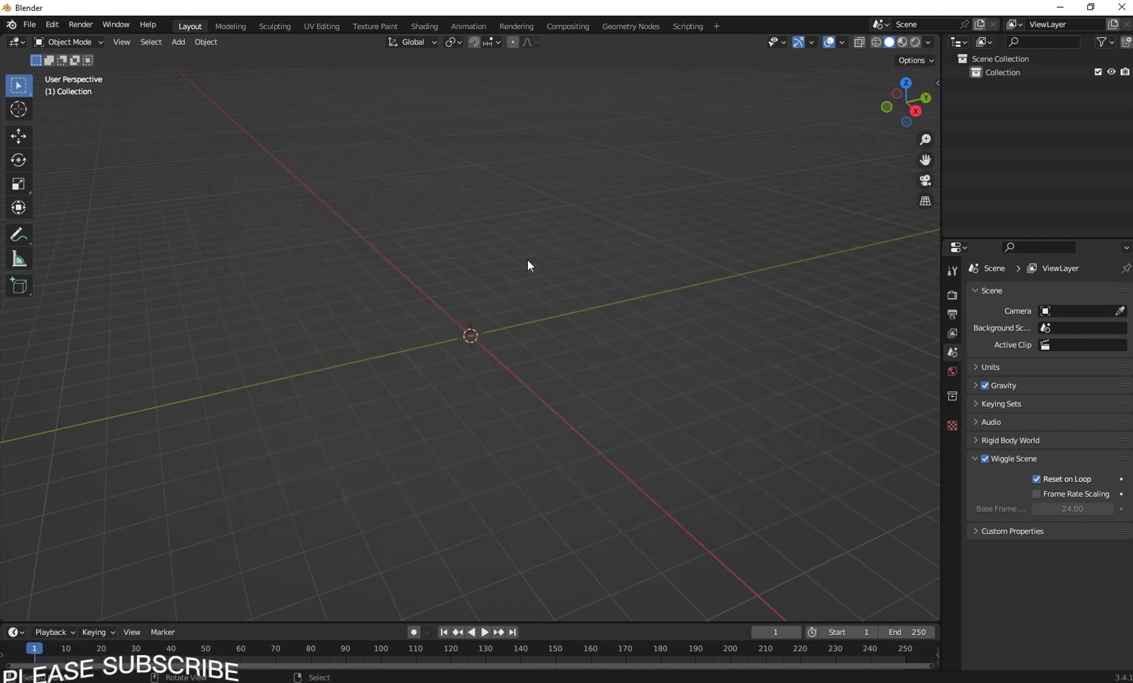
Display the imported character in Material Preview shading with its upper body in close view.
middle_drag(447, 284, 548, 282)
key(KP_Decimal)
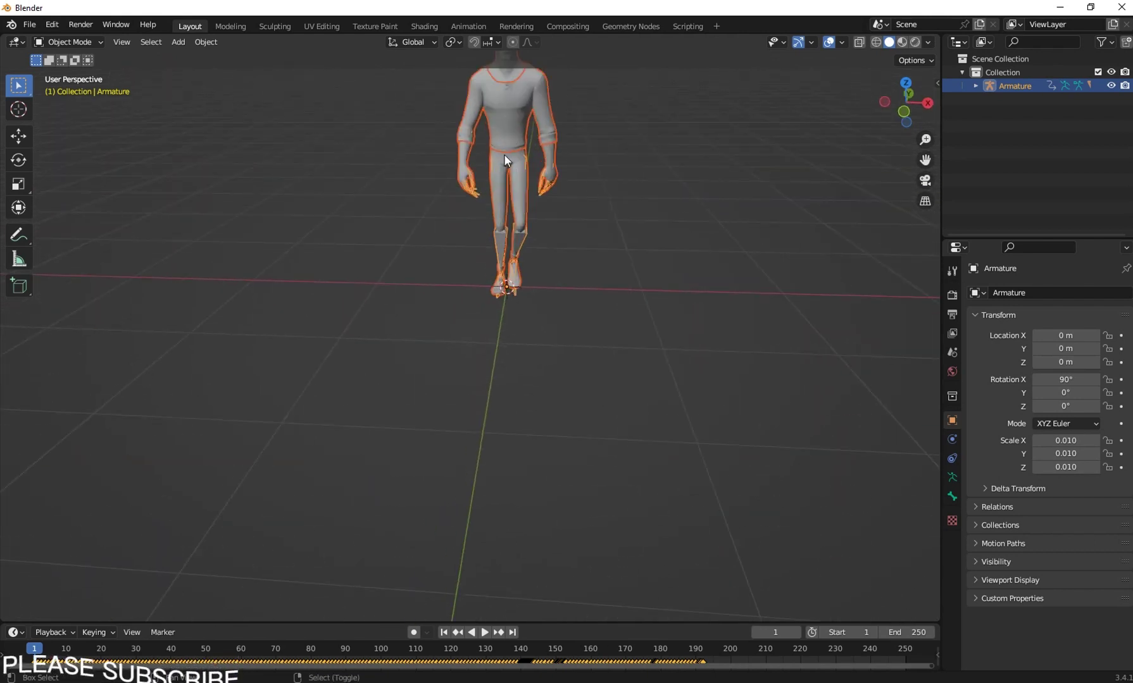
click(902, 42)
mouse_move(565, 274)
middle_down()
mouse_move(544, 248)
mouse_move(556, 308)
mouse_move(432, 234)
mouse_move(499, 240)
mouse_move(639, 285)
mouse_move(561, 235)
mouse_move(500, 316)
middle_up()
scroll(515, 237, up, 5)
Set the blend mode of the shirt's material to Opaque.
click(563, 231)
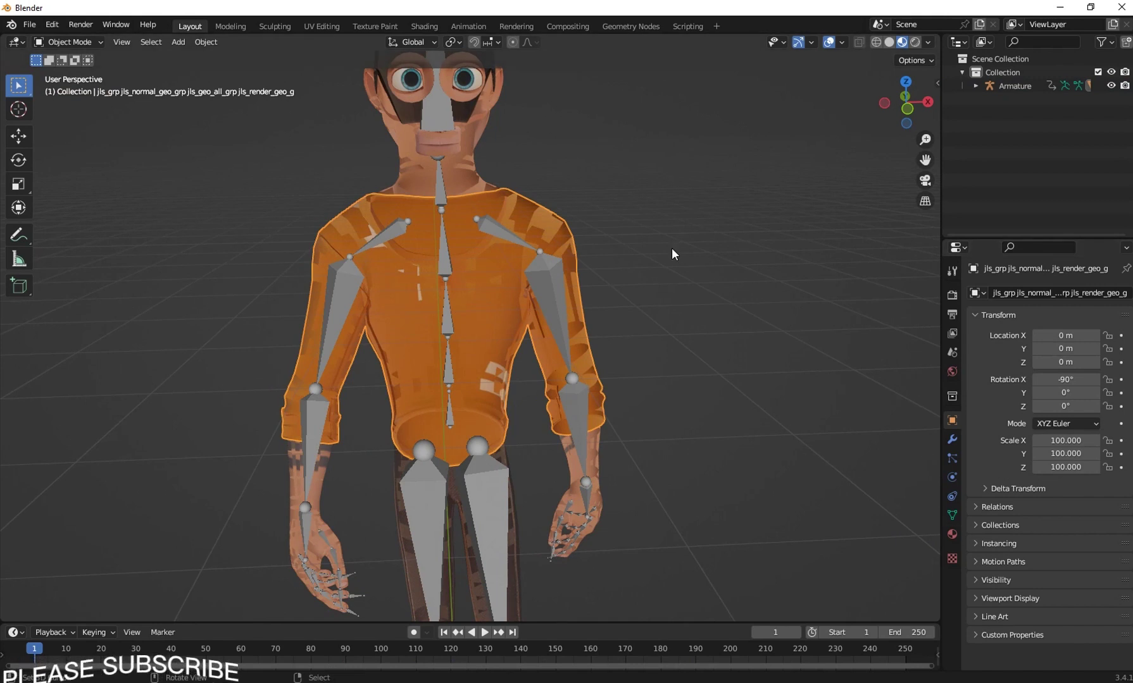
click(952, 536)
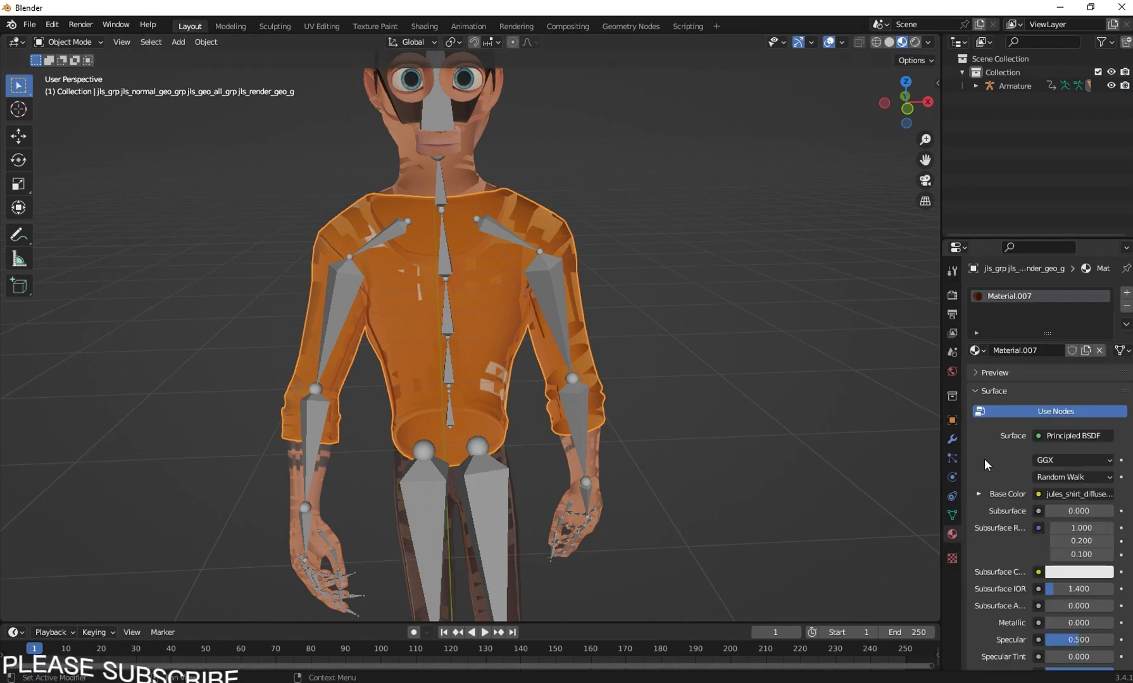
scroll(985, 471, down, 15)
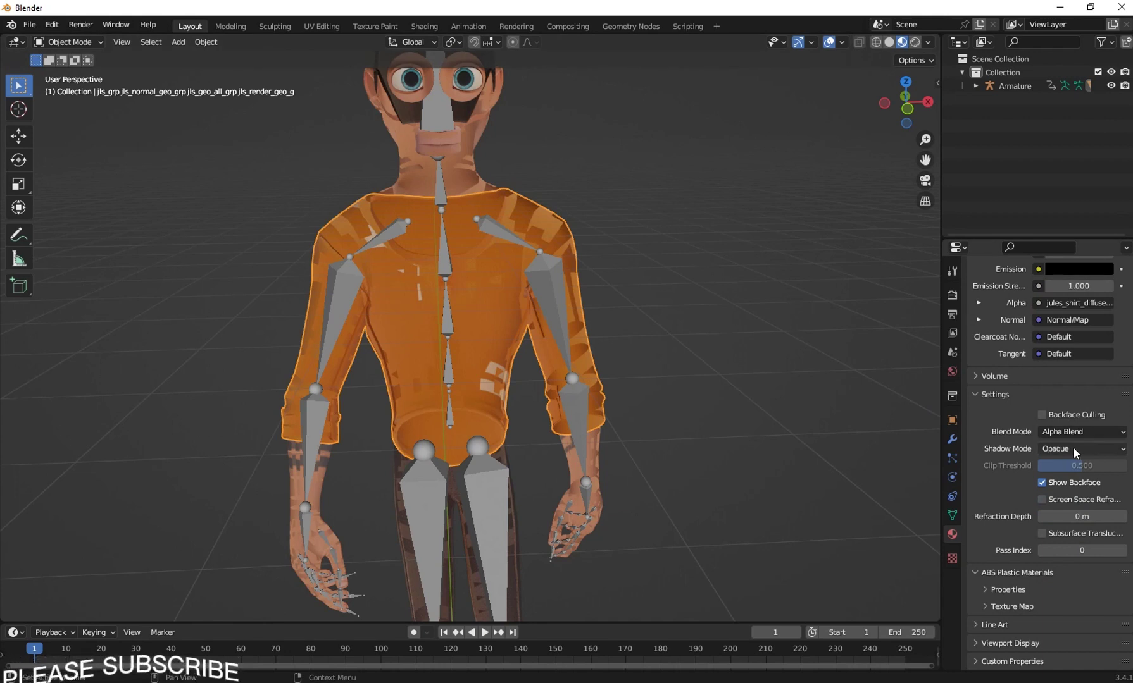
click(1058, 435)
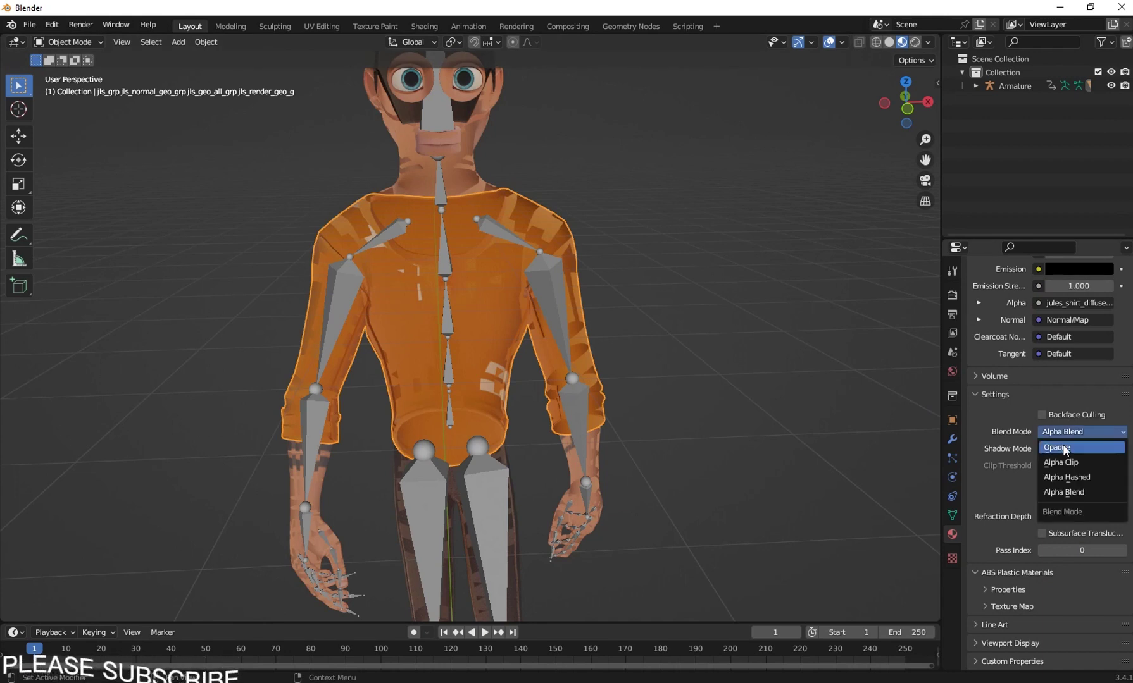
click(1065, 448)
Hide the shirt and set the blend mode of the body's material to Opaque.
key(h)
click(525, 231)
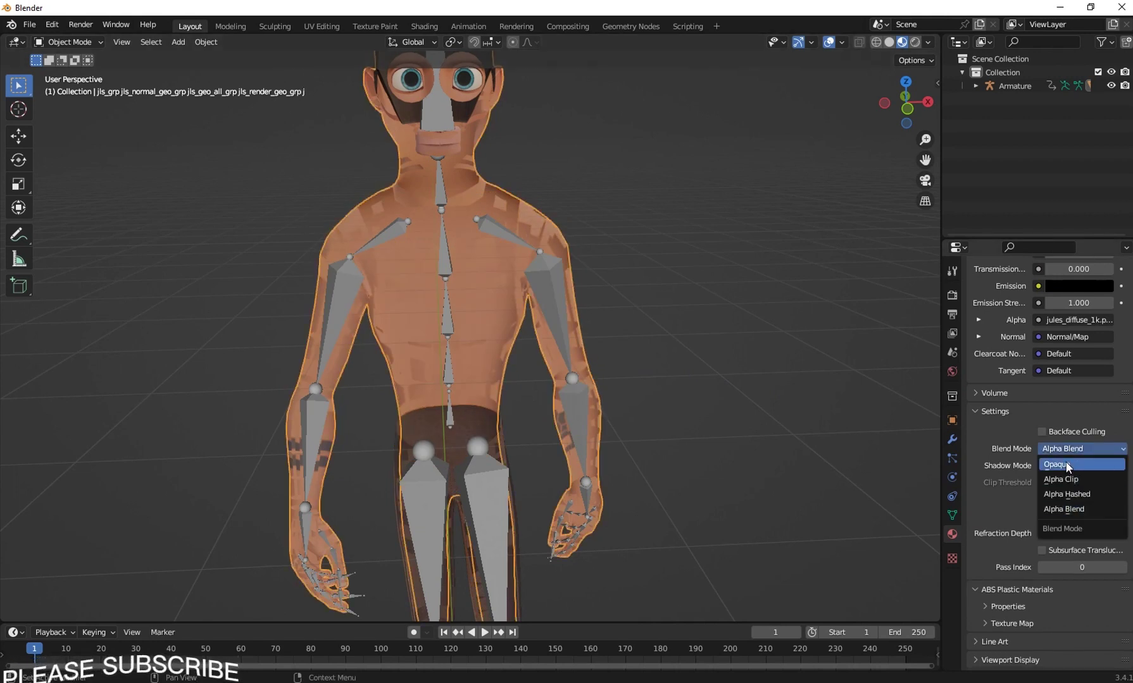
click(1067, 465)
Hide the body and set the blend mode of the trousers' material to Opaque.
key(h)
right_click(499, 427)
click(1066, 449)
click(1067, 465)
Hide the trousers and set the blend mode of the shoes' material to Opaque.
key(h)
scroll(469, 538, down, 4)
right_click(466, 546)
click(1065, 448)
click(1062, 470)
Set the blend mode of the hair's material to Opaque and unhide all hidden character meshes.
middle_drag(479, 239, 434, 234)
scroll(443, 209, up, 2)
click(462, 140)
click(1065, 449)
click(1066, 465)
middle_drag(502, 209, 480, 222)
key(alt+h)
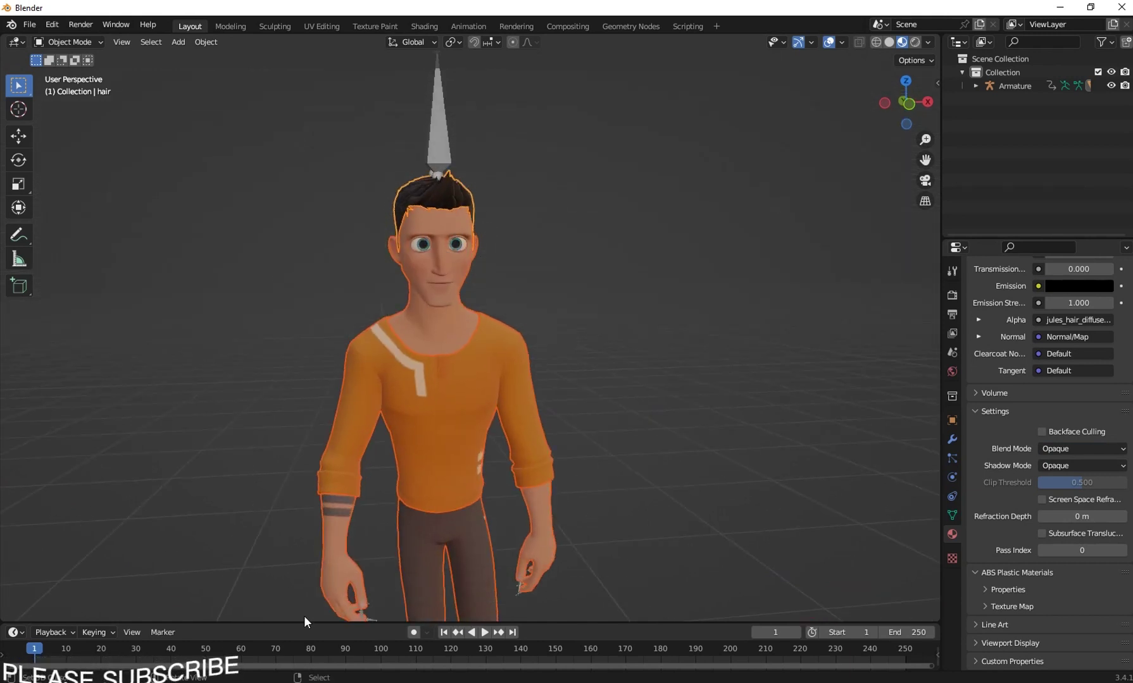
Enlarge the timeline and play the character's animation in Solid shading, stopping it and returning to the first frame.
drag(310, 622, 311, 553)
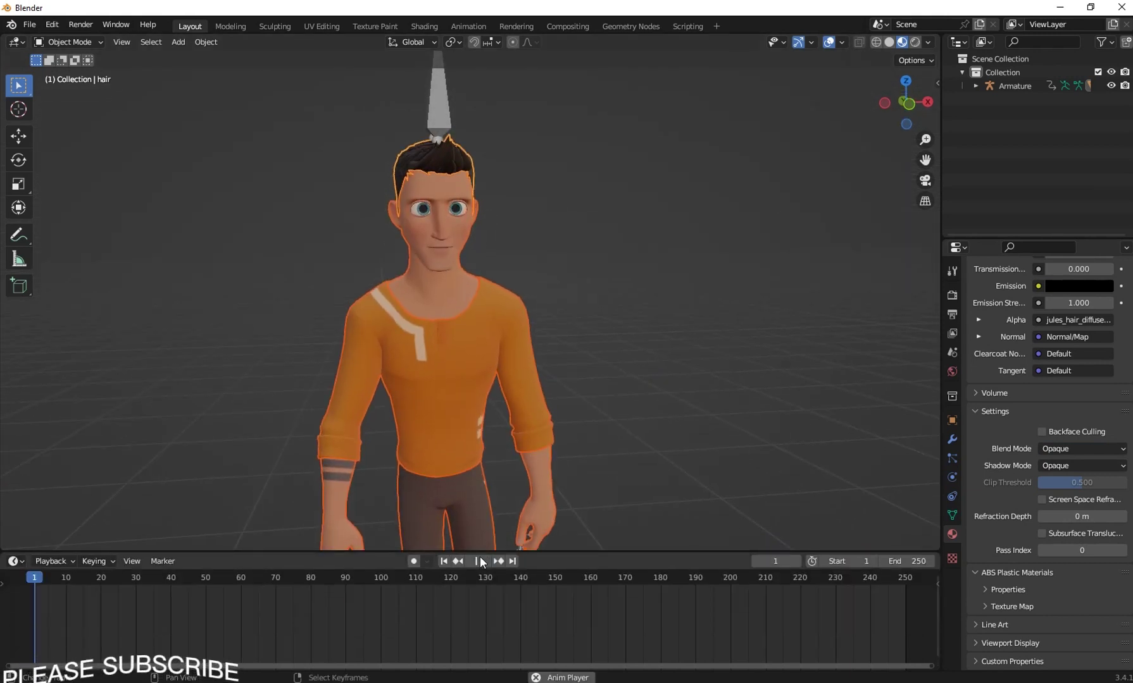
click(480, 561)
scroll(484, 421, down, 3)
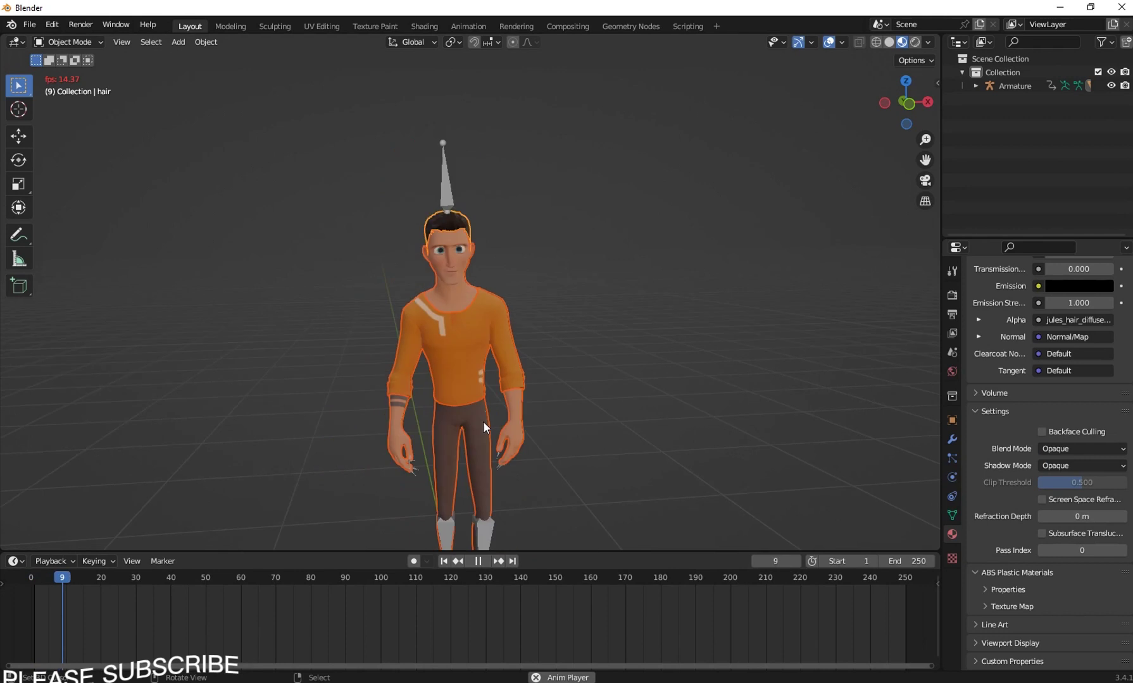
click(889, 42)
middle_drag(411, 402, 560, 357)
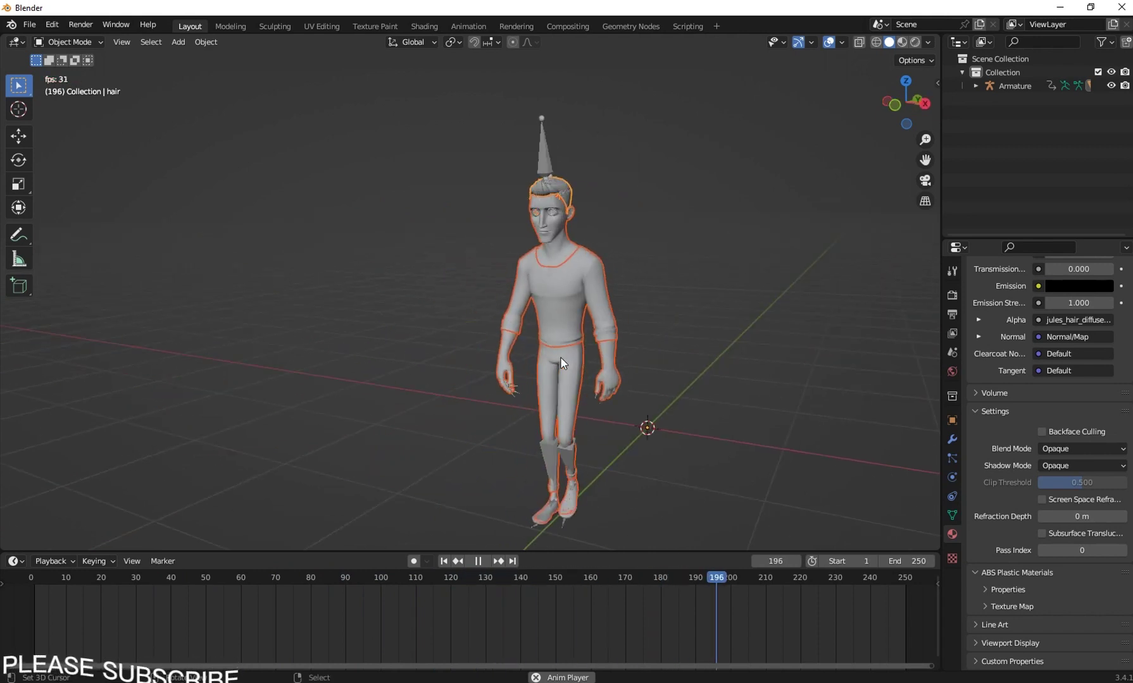
click(478, 561)
click(443, 561)
Set the viewport shading to Material Preview with the character's upper body in close view.
click(902, 42)
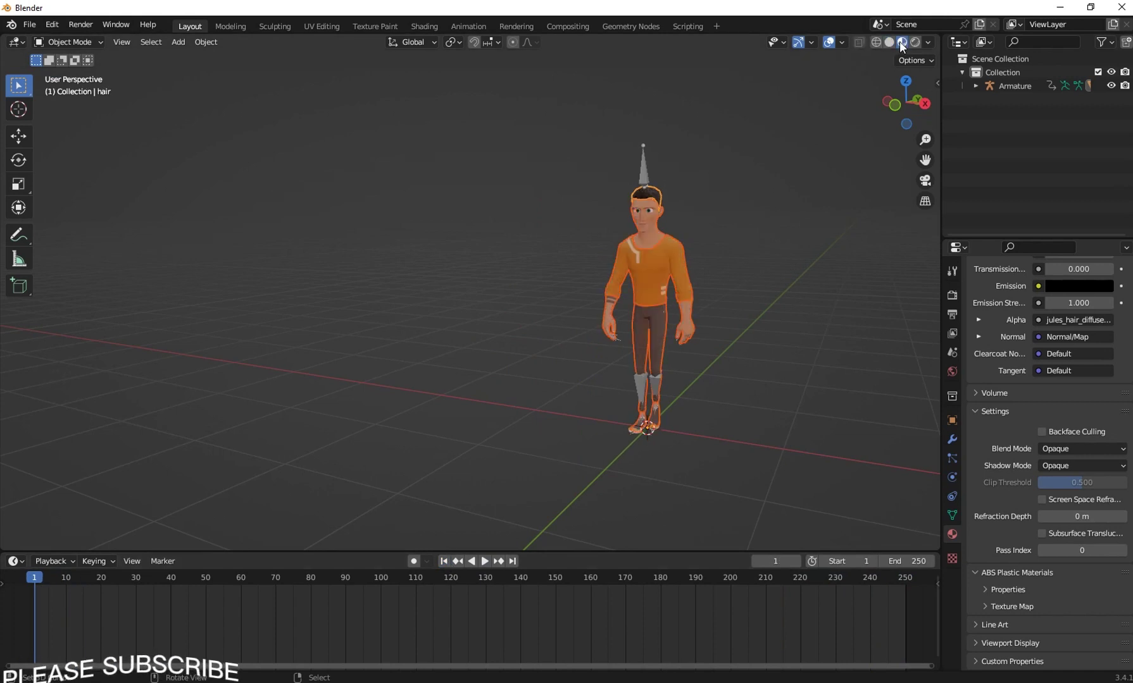
middle_drag(699, 216, 769, 207)
shift+middle_drag(667, 263, 562, 281)
scroll(642, 293, up, 6)
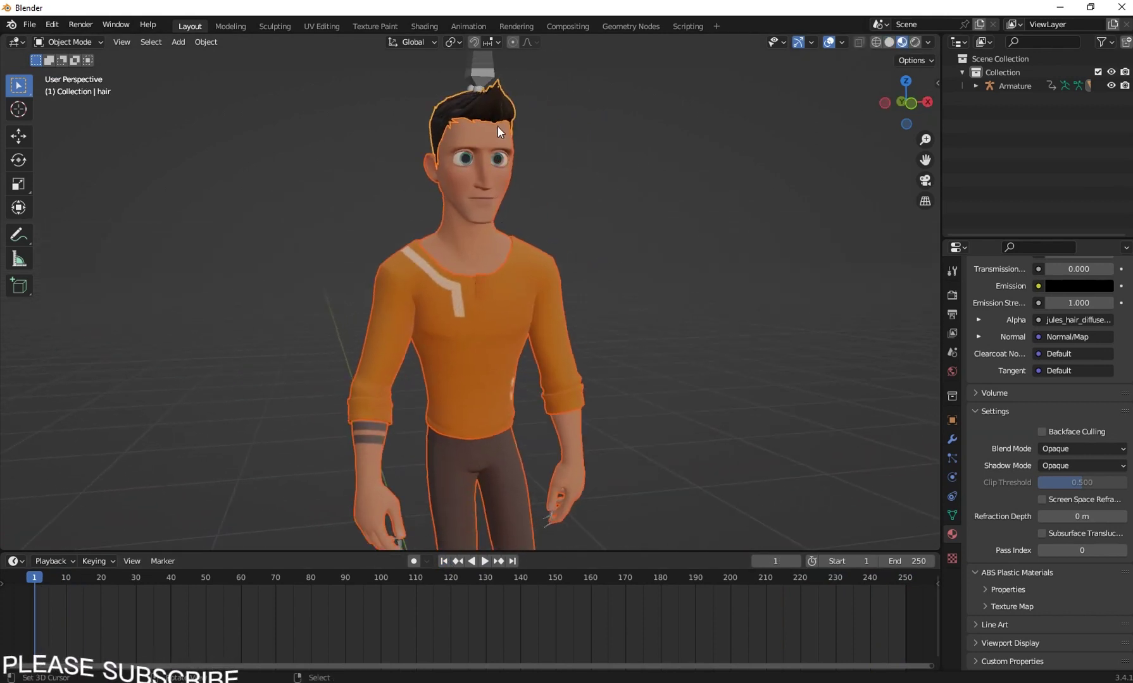
Search the add-ons in Preferences for "mix".
click(55, 27)
click(71, 218)
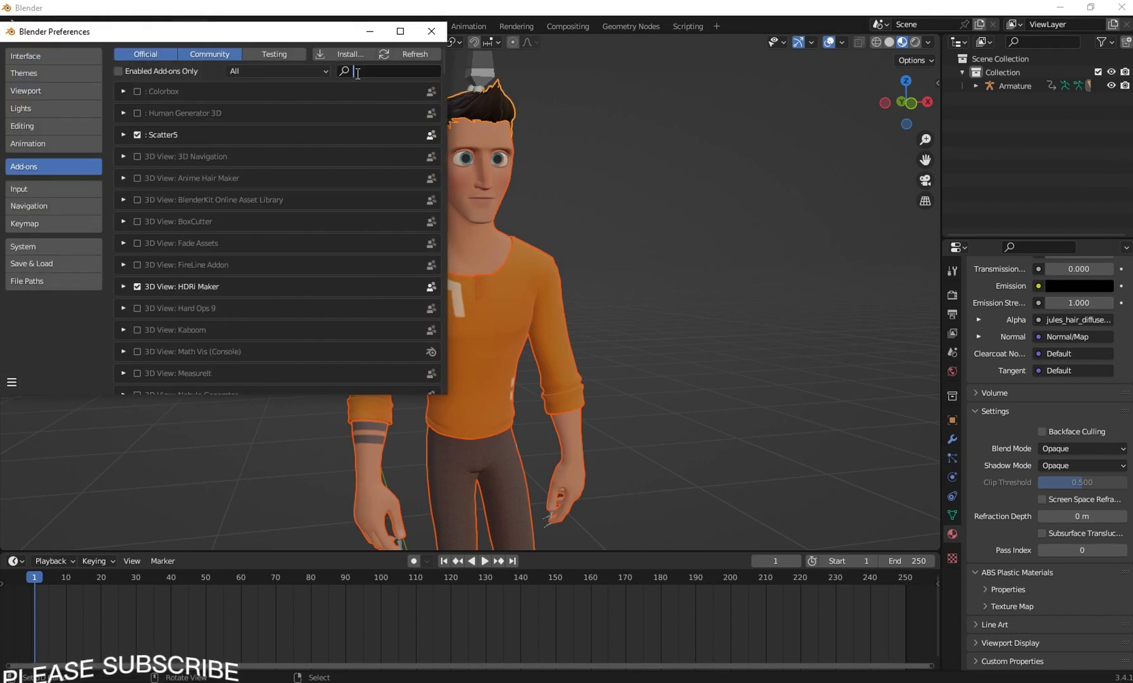
text(mix)
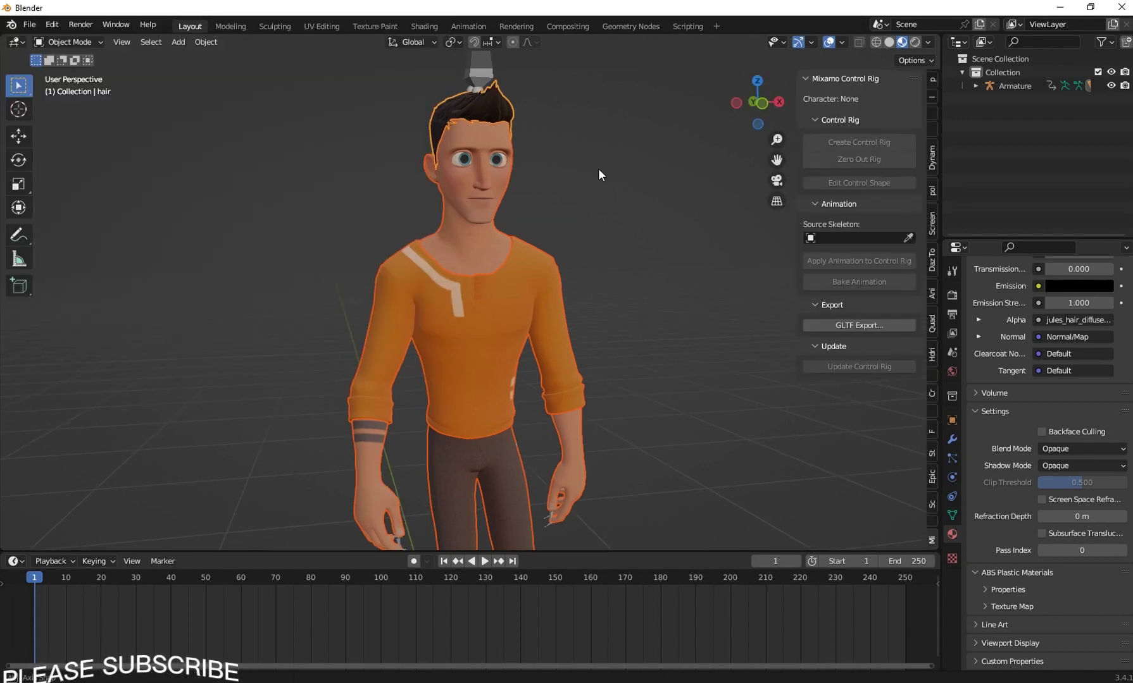
Select the character's armature and zero out its rig with the Mixamo Control Rig add-on.
shift+middle_drag(598, 169, 562, 307)
right_click(457, 219)
shift+middle_drag(479, 344, 413, 210)
scroll(479, 266, down, 2)
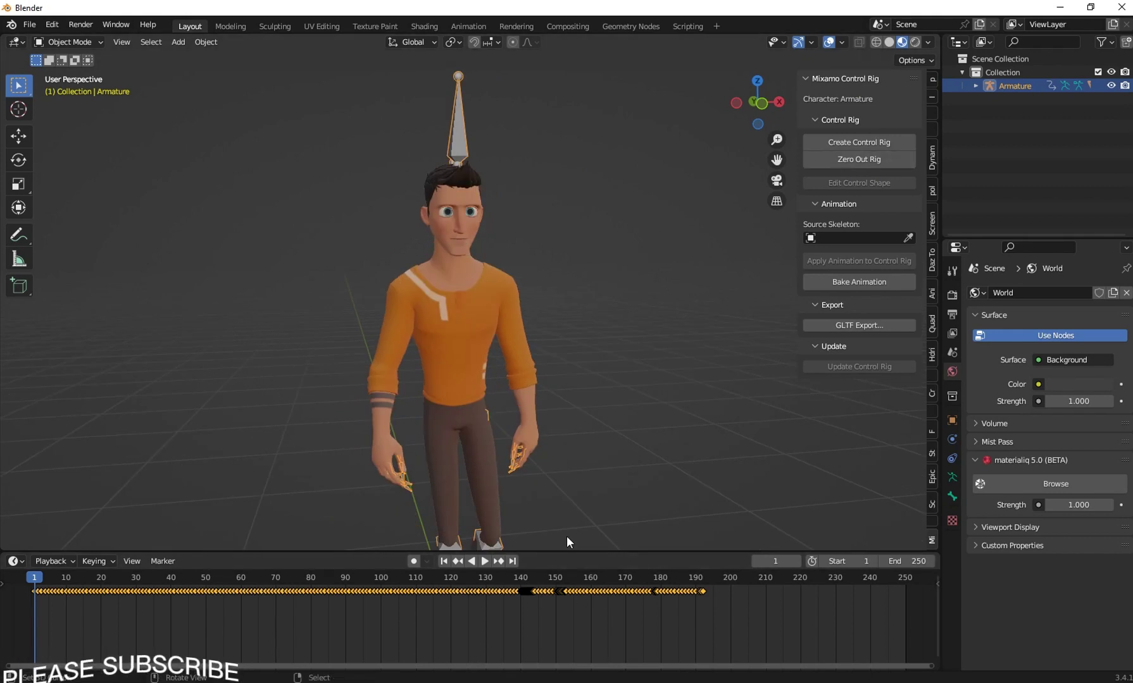
scroll(537, 611, up, 2)
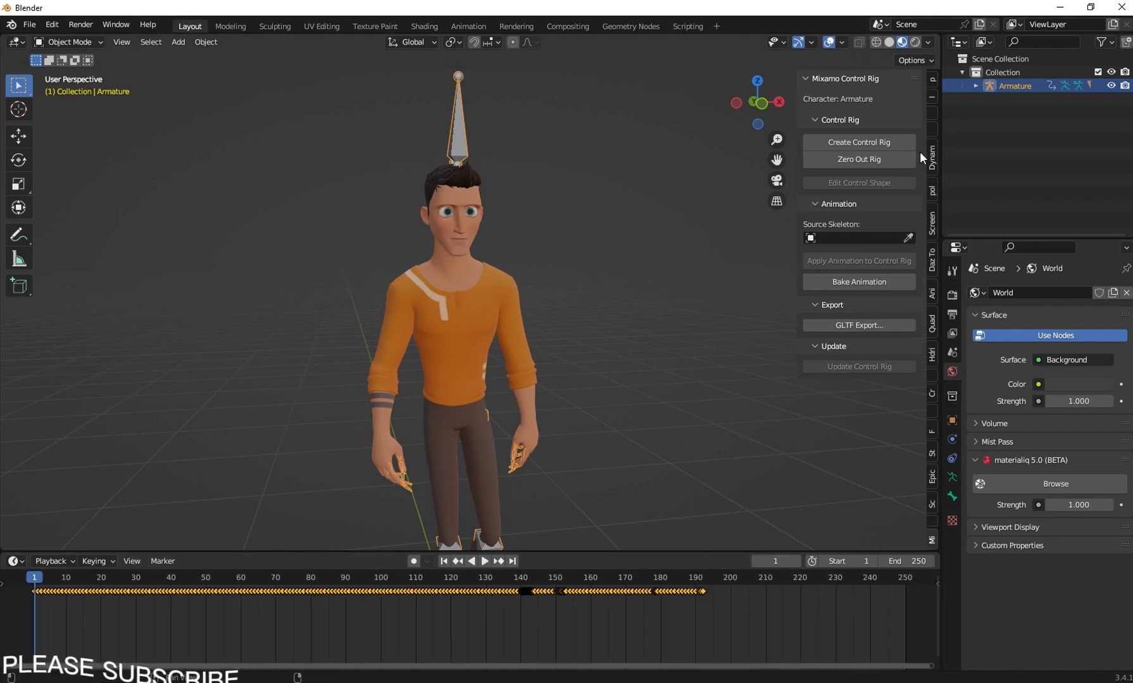
click(846, 159)
mouse_move(557, 215)
middle_down()
mouse_move(544, 220)
mouse_move(566, 235)
mouse_move(539, 267)
mouse_move(544, 218)
middle_up()
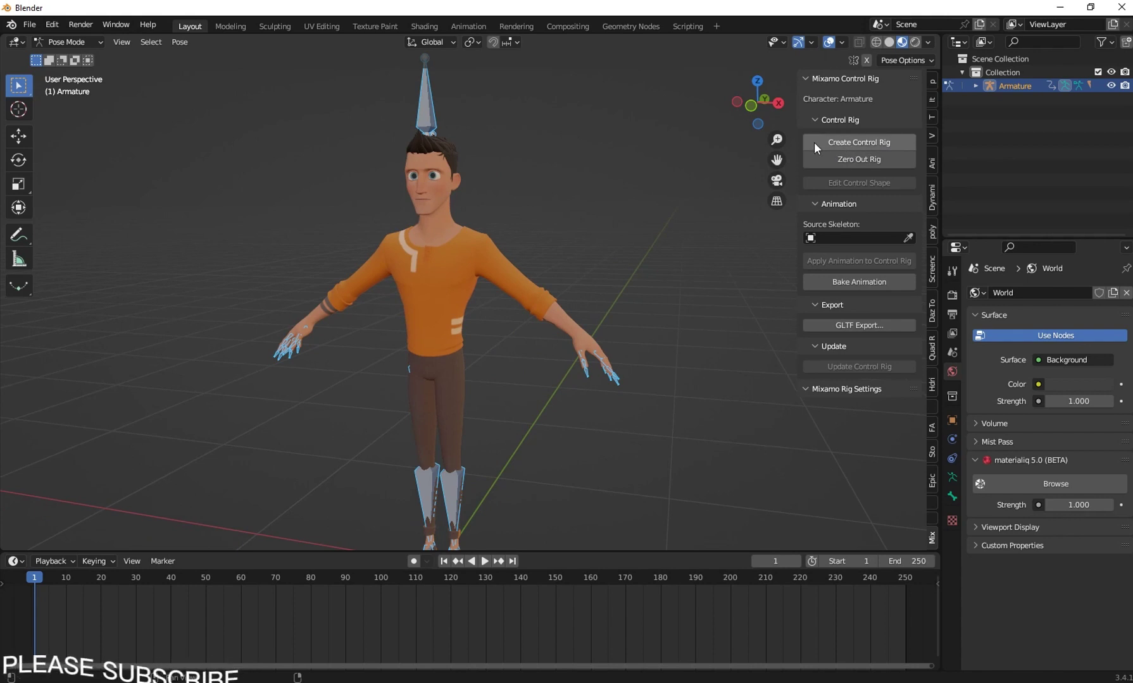
Try to create a Mixamo control rig with Apply Animation, IK Arms and IK Legs enabled, and undo it.
click(853, 143)
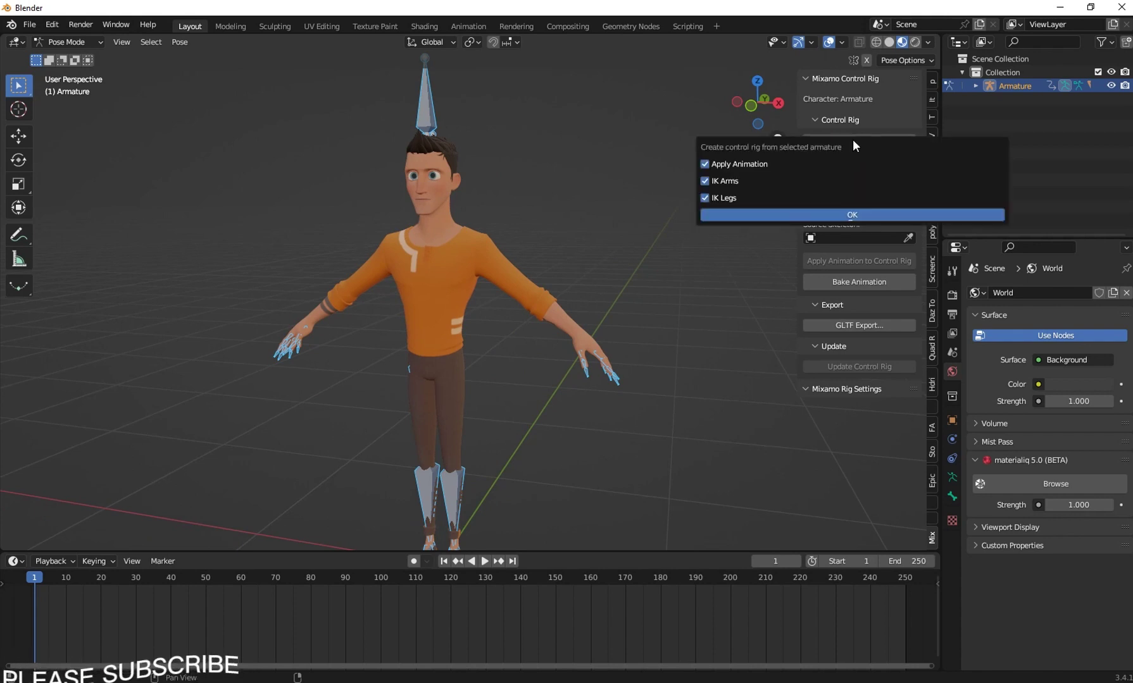
click(724, 216)
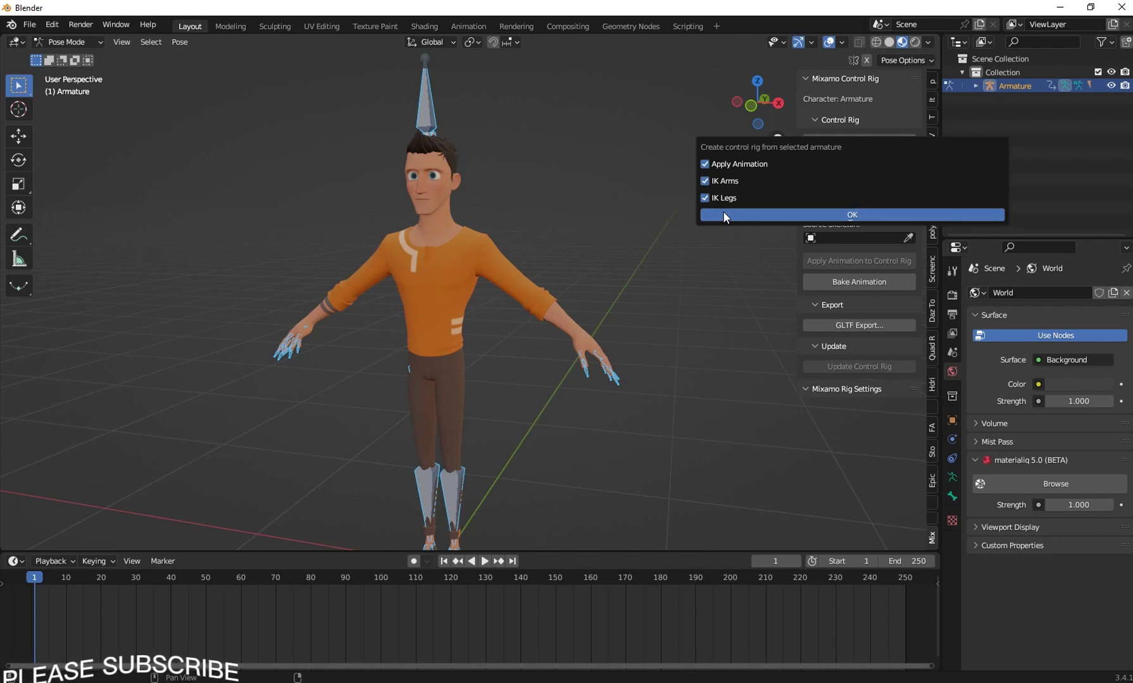
scroll(528, 233, up, 4)
middle_drag(529, 233, 535, 309)
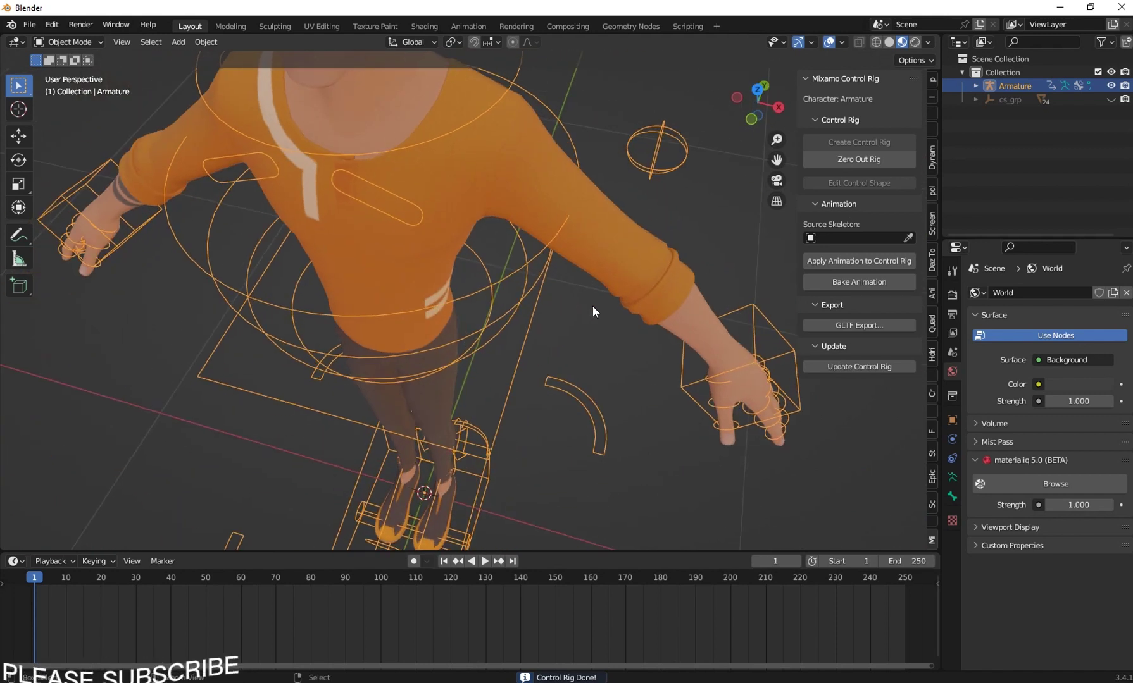
key(ctrl+z)
Create the control rig from the zeroed armature, keeping Apply Animation, IK Arms and IK Legs enabled.
click(847, 139)
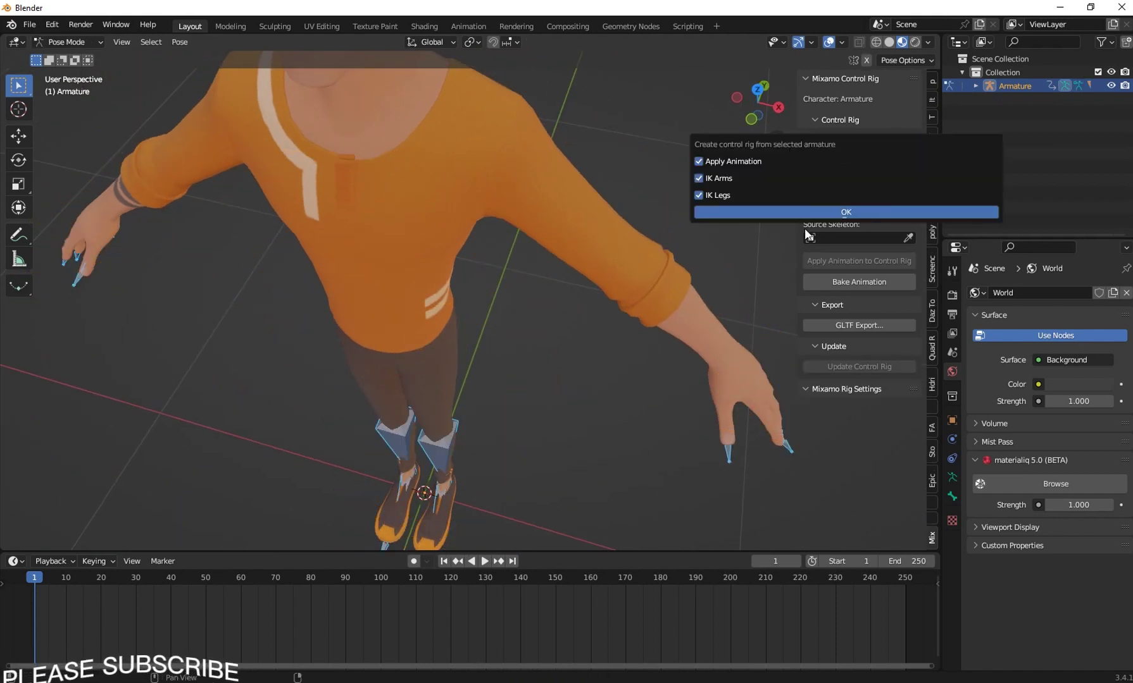
key(Return)
middle_drag(547, 277, 418, 288)
Switch the armature to Pose Mode and test moving the left hand IK control, cancelling each move.
click(65, 44)
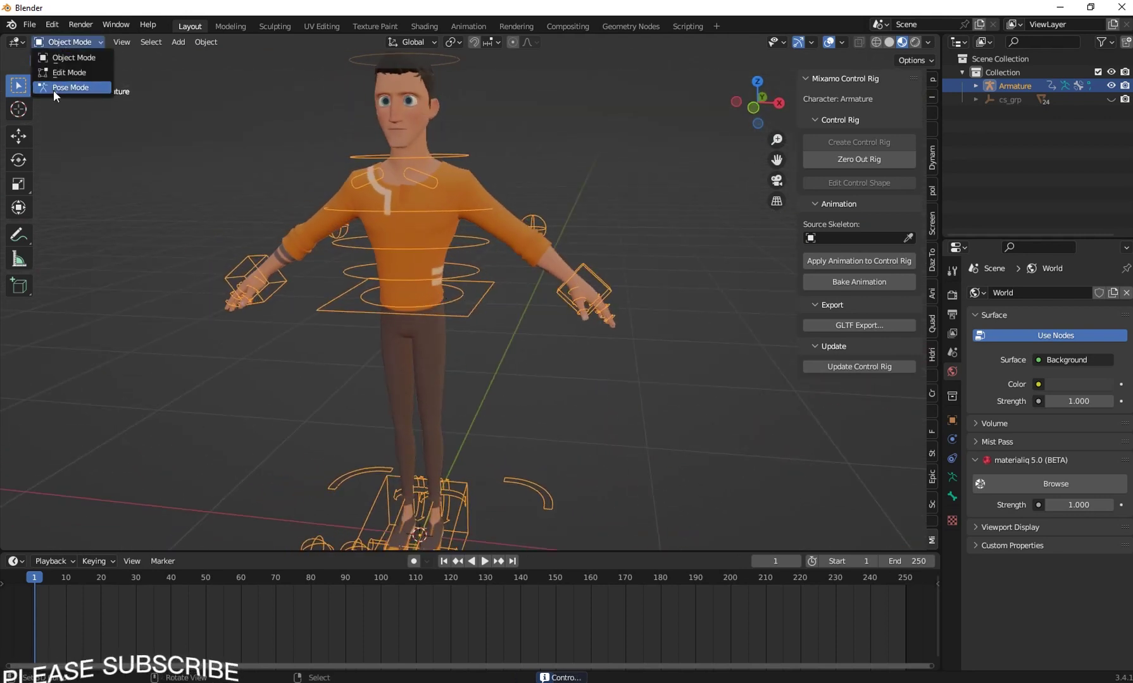
click(53, 91)
click(602, 283)
middle_drag(602, 284, 633, 263)
key(g)
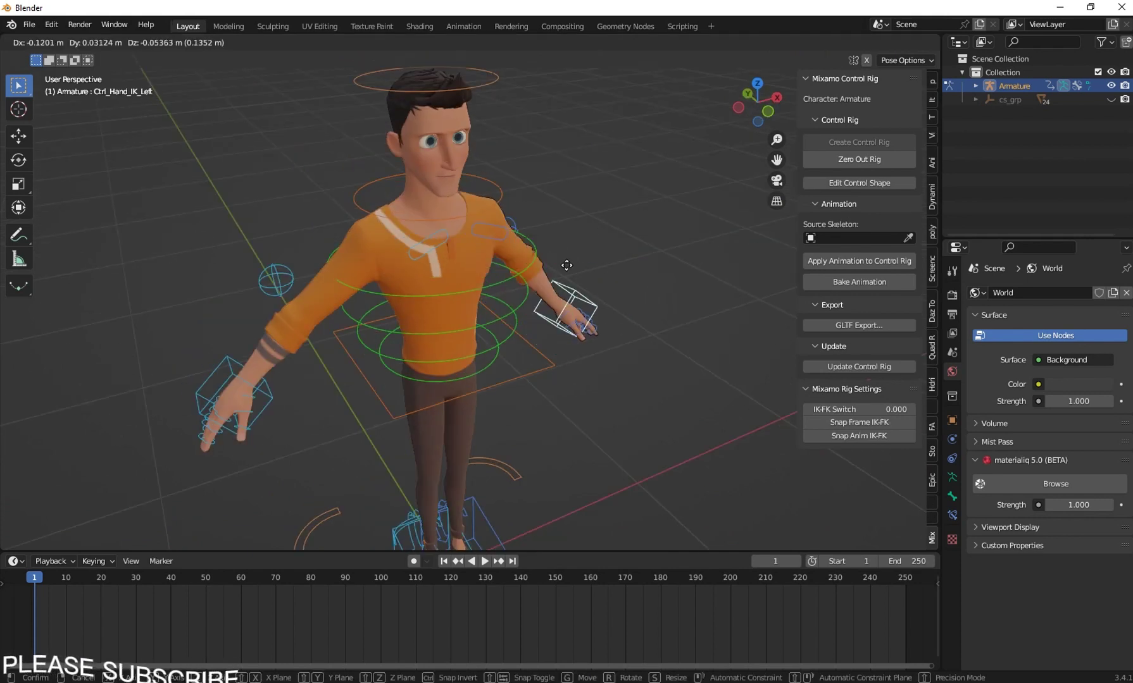
right_click(570, 268)
middle_drag(610, 304, 595, 281)
key(g)
key(Escape)
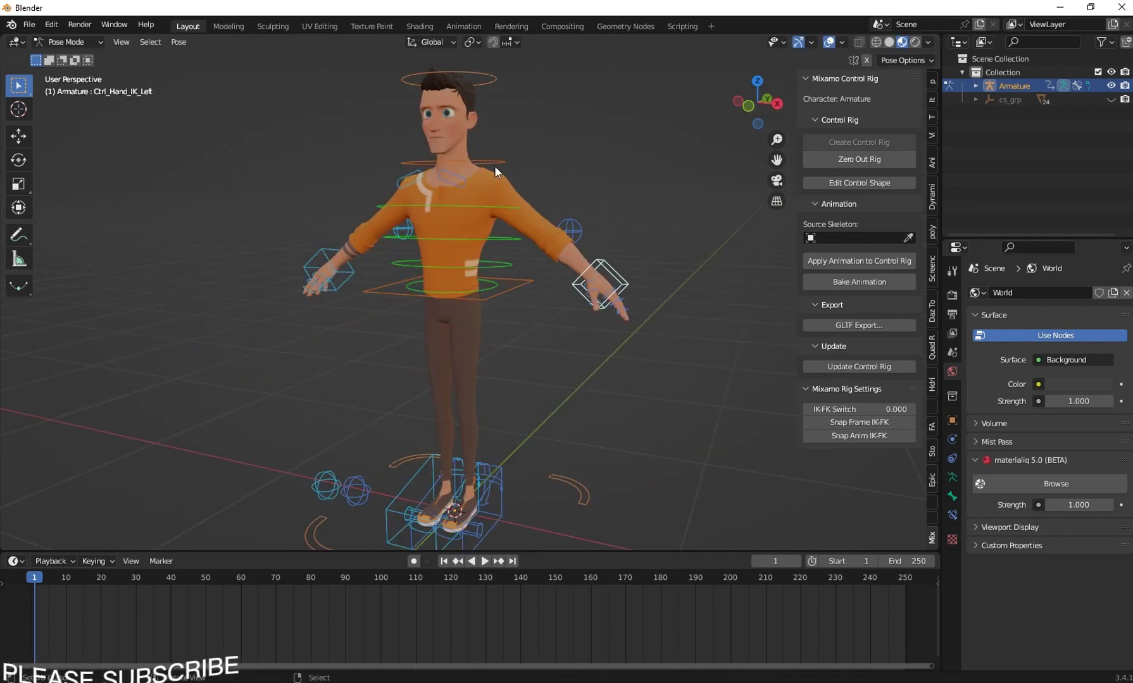
Test rotating the neck control and the head control, cancelling each rotation.
click(494, 165)
middle_drag(494, 166, 573, 203)
key(r)
right_click(467, 155)
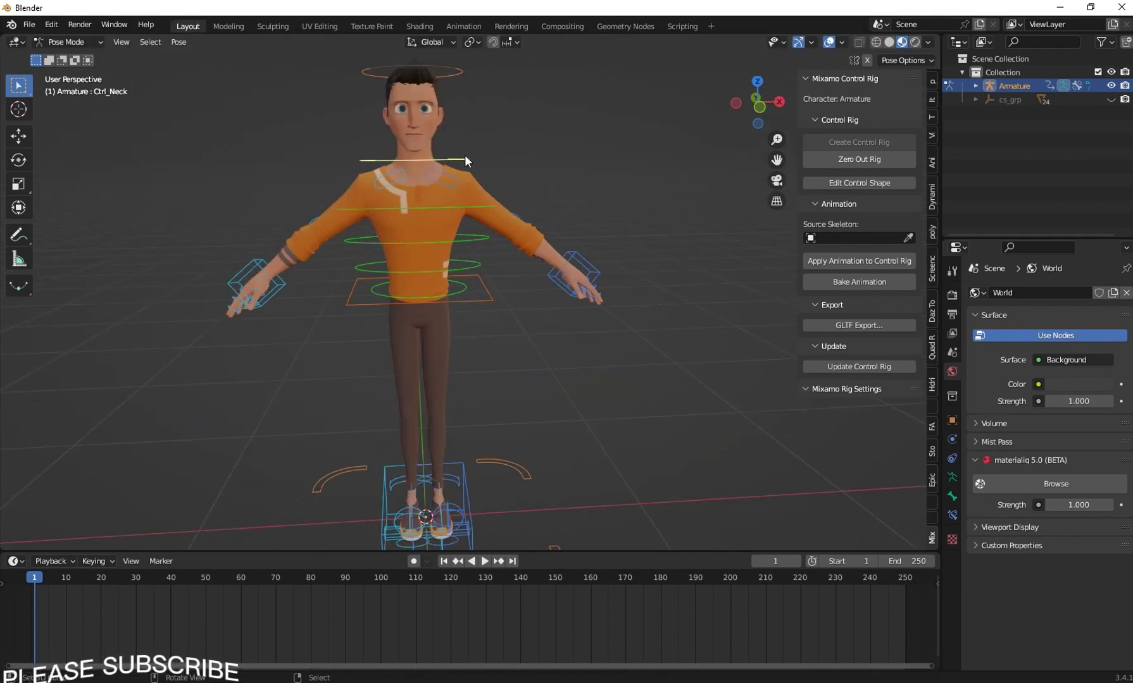
scroll(466, 152, down, 1)
click(470, 113)
key(r)
key(Escape)
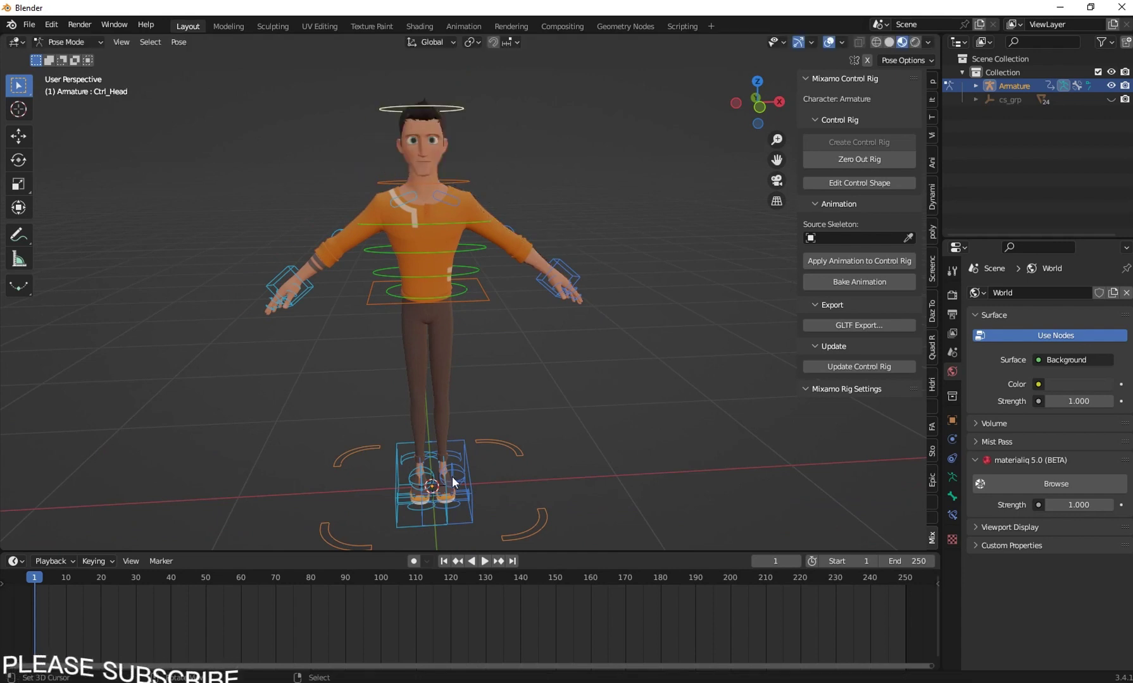
Test moving the foot controls of both legs, cancelling each move.
right_click(472, 488)
key(g)
right_click(584, 354)
right_click(405, 462)
key(g)
right_click(317, 491)
Try out the torso, neck and head controls of the rig without keeping any pose change.
right_click(484, 301)
middle_drag(560, 348, 405, 355)
right_click(511, 269)
key(r)
right_click(505, 237)
right_click(560, 141)
middle_drag(493, 196, 608, 217)
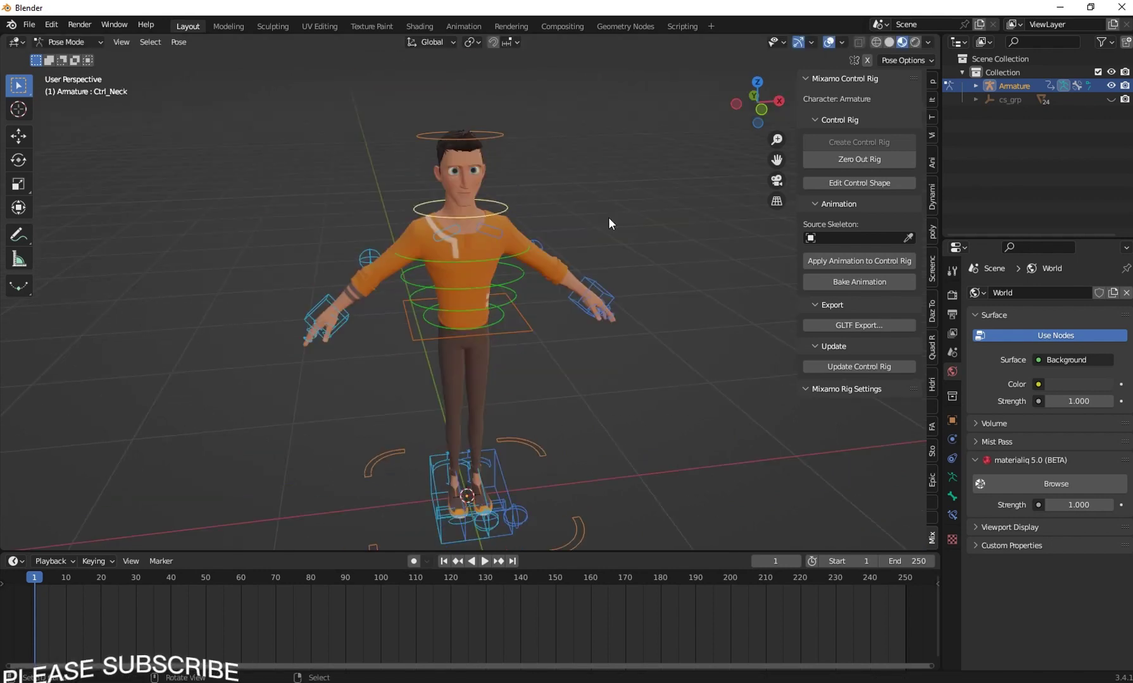
right_click(500, 140)
scroll(642, 310, down, 4)
scroll(499, 313, up, 8)
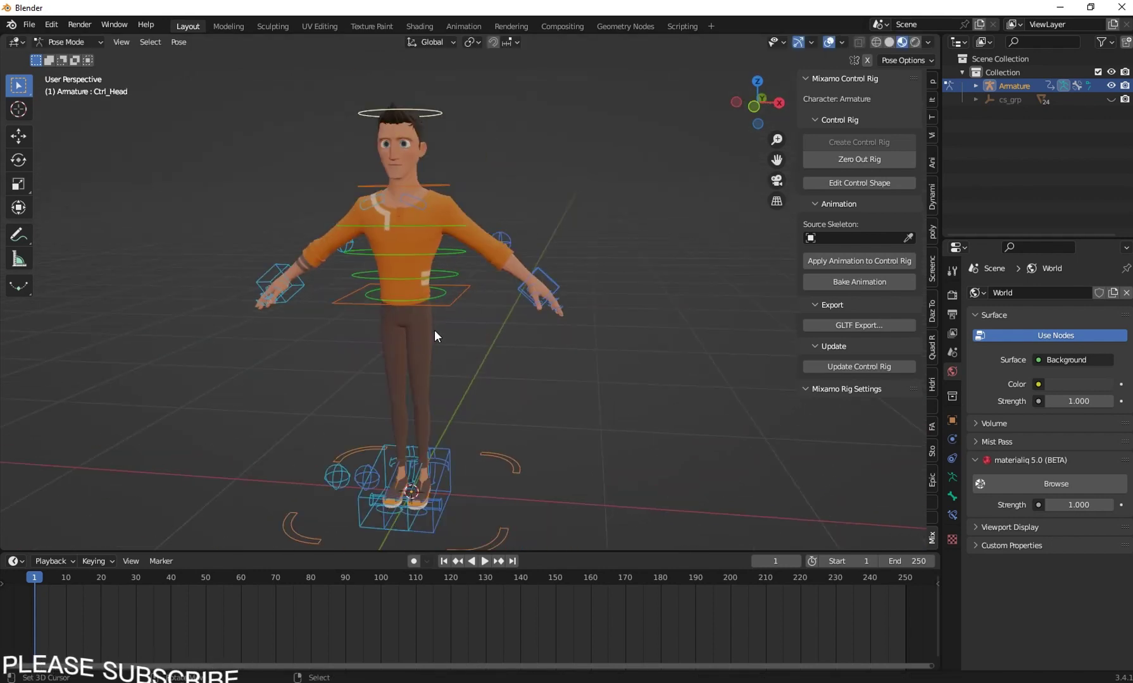
Return to Object Mode and hide the control rig armature.
shift+middle_drag(409, 198, 393, 278)
mouse_move(393, 278)
middle_down()
mouse_move(424, 280)
mouse_move(403, 274)
middle_up()
click(62, 44)
click(66, 57)
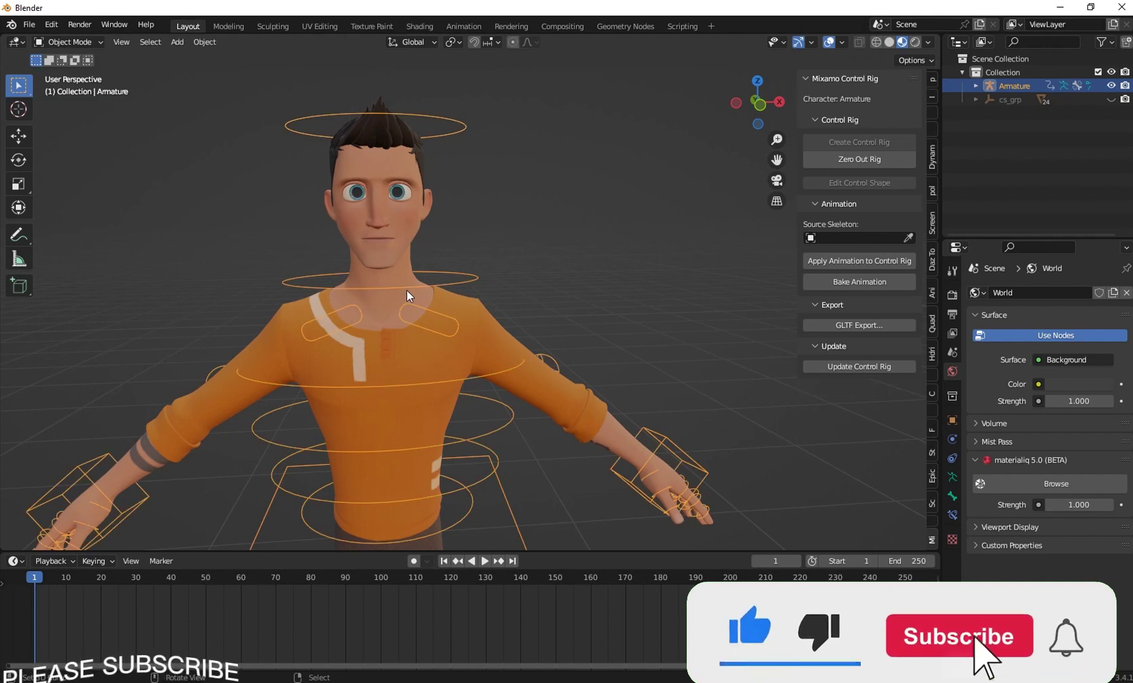
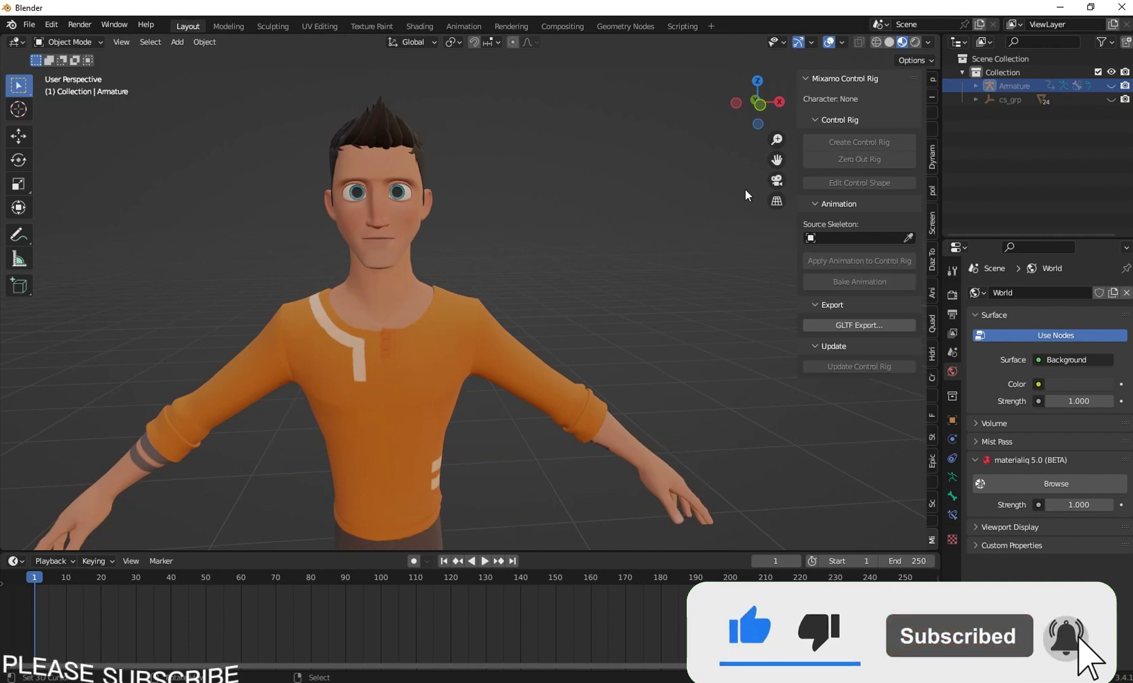
Switch to the front orthographic view and select the character's body mesh at the face.
key(KP_1)
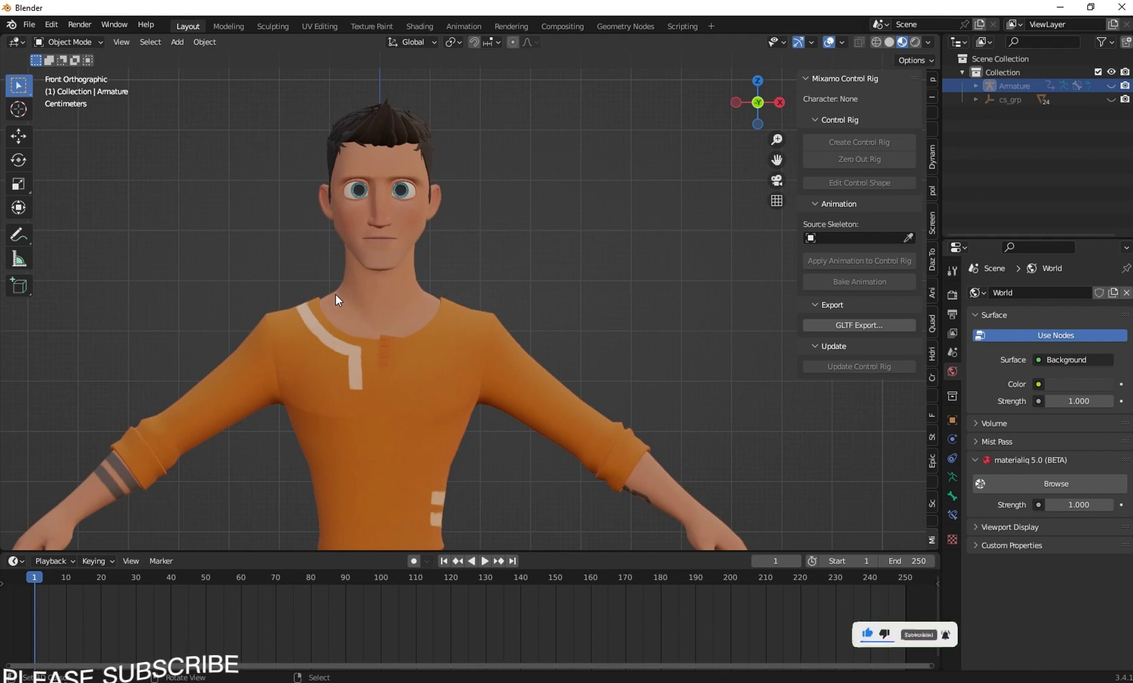
scroll(335, 295, up, 5)
scroll(461, 368, down, 5)
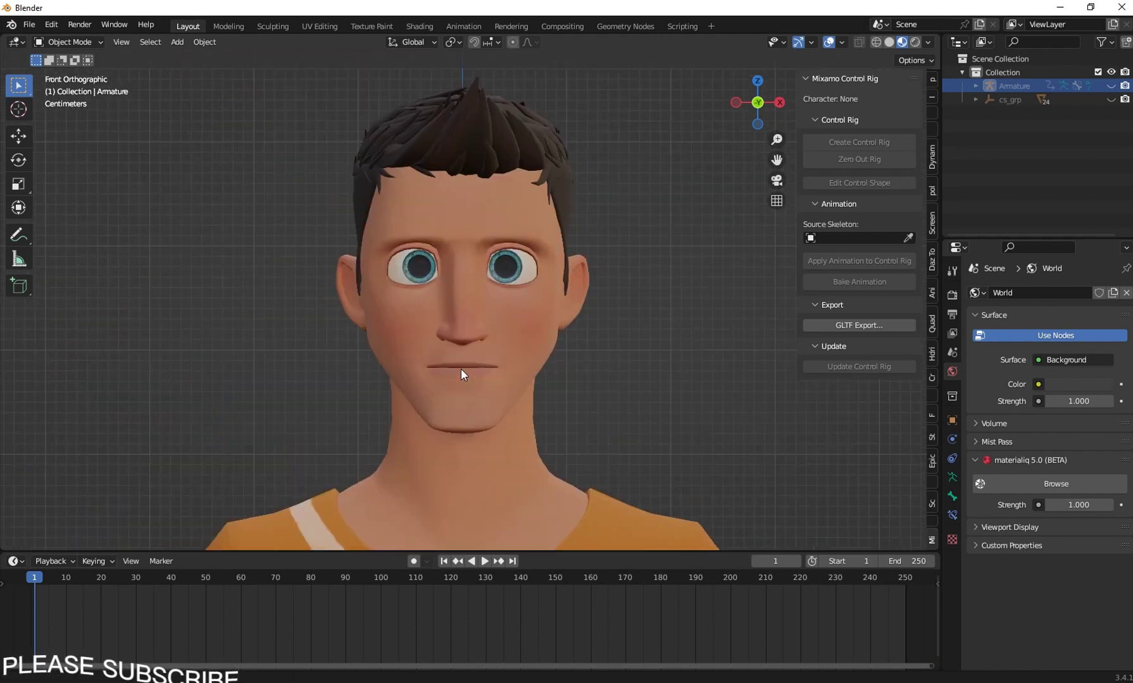
click(502, 309)
scroll(420, 215, up, 4)
scroll(420, 214, down, 2)
scroll(426, 168, up, 2)
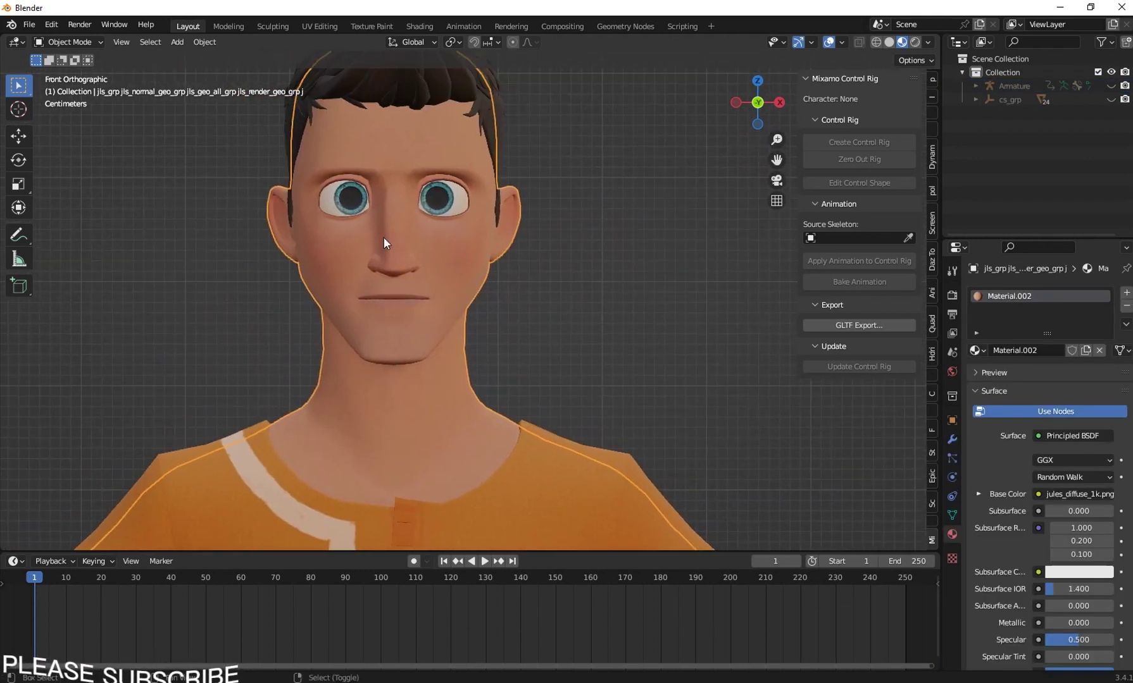
Open the Faceit setup, widen its panel and register the body mesh as a face object.
click(932, 429)
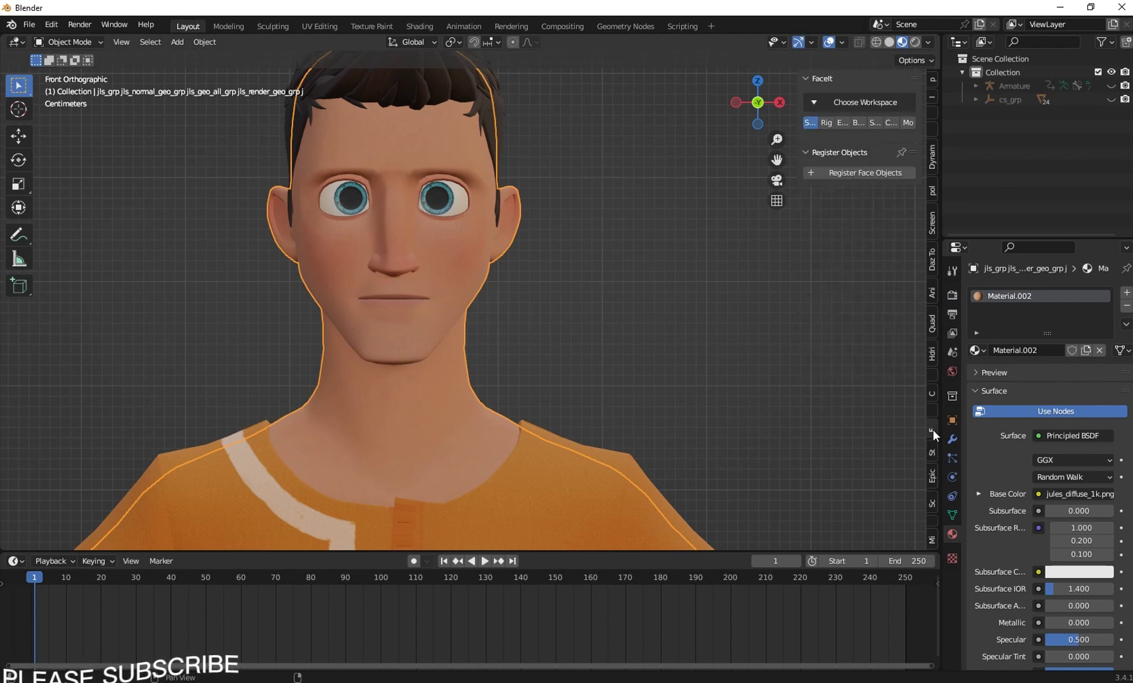
click(52, 25)
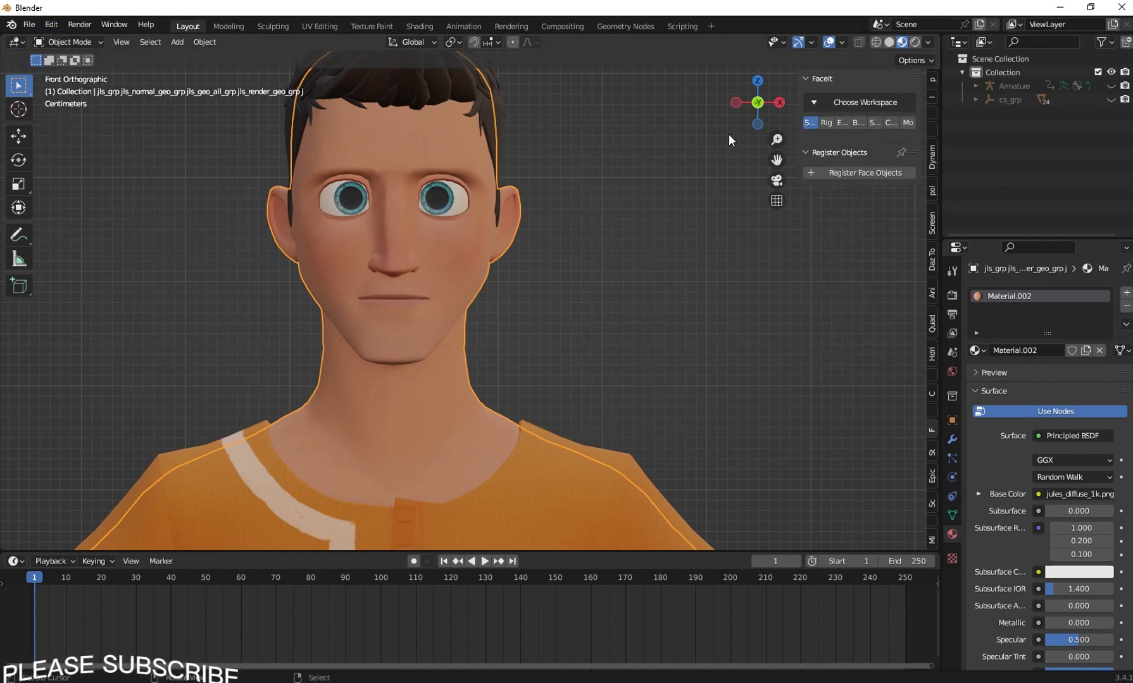
drag(801, 127, 658, 136)
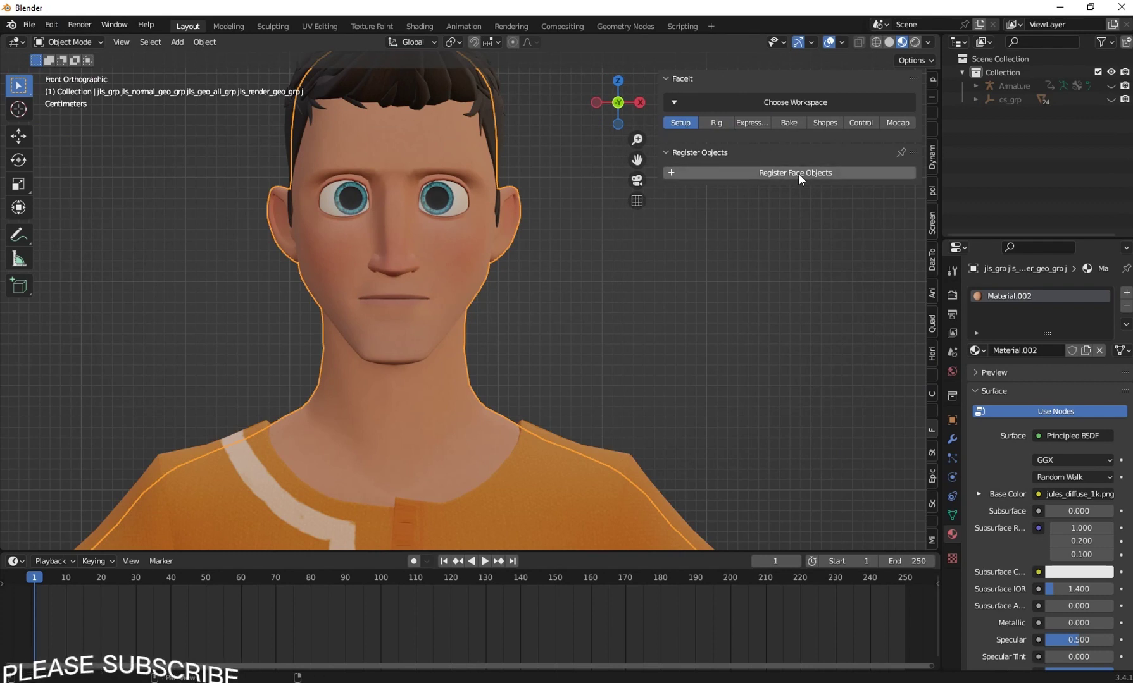
click(880, 169)
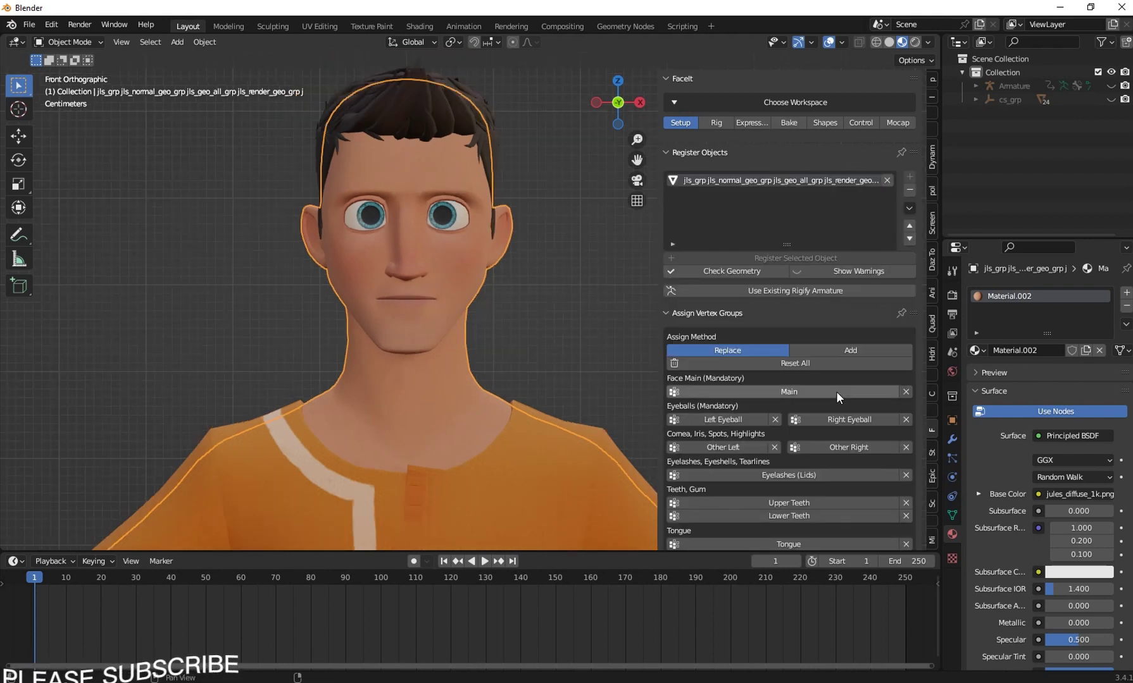
Assign the registered body mesh to the mandatory Main face vertex group and hide the mesh.
click(820, 392)
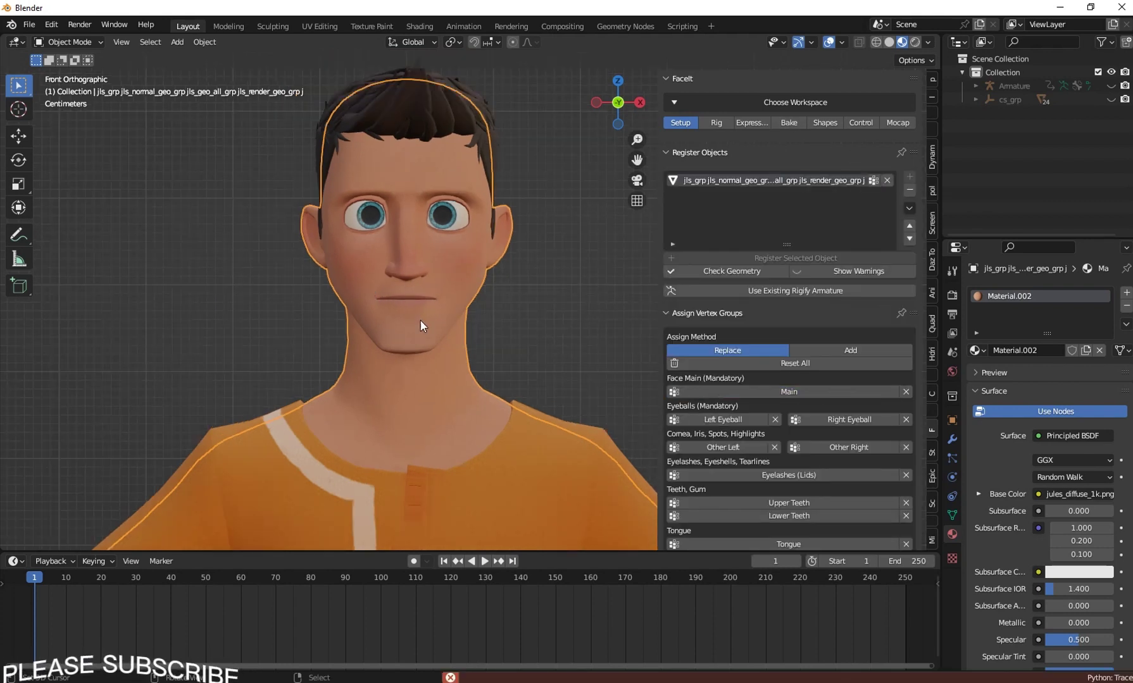
key(h)
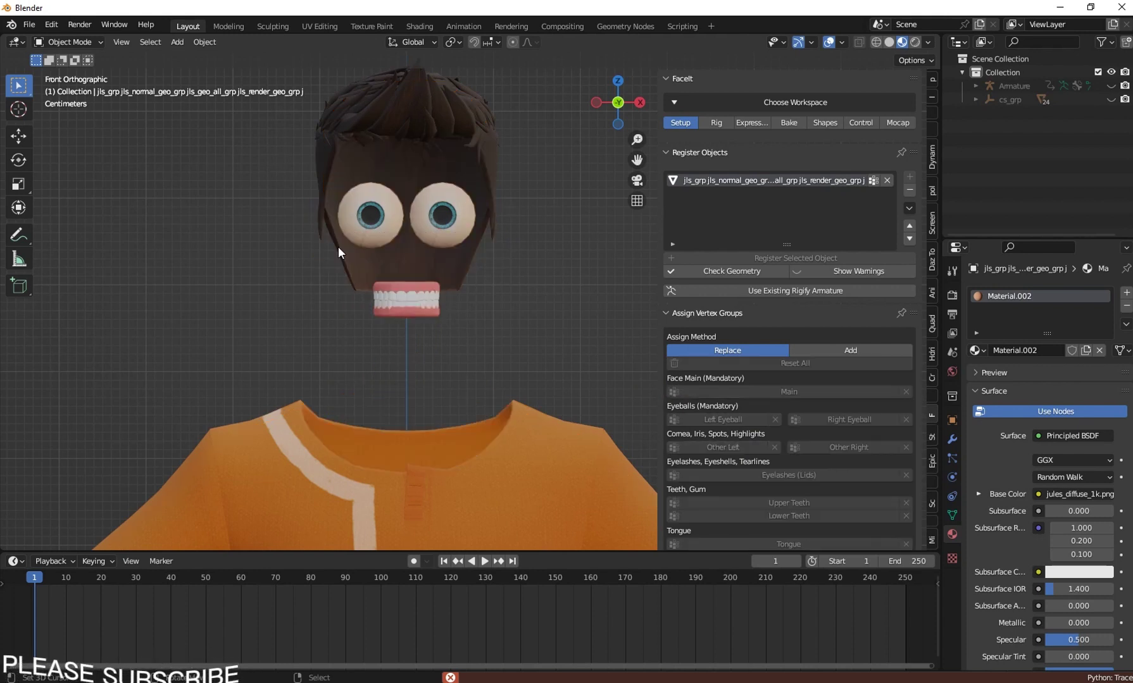
scroll(408, 273, down, 3)
scroll(404, 316, up, 1)
scroll(496, 410, down, 2)
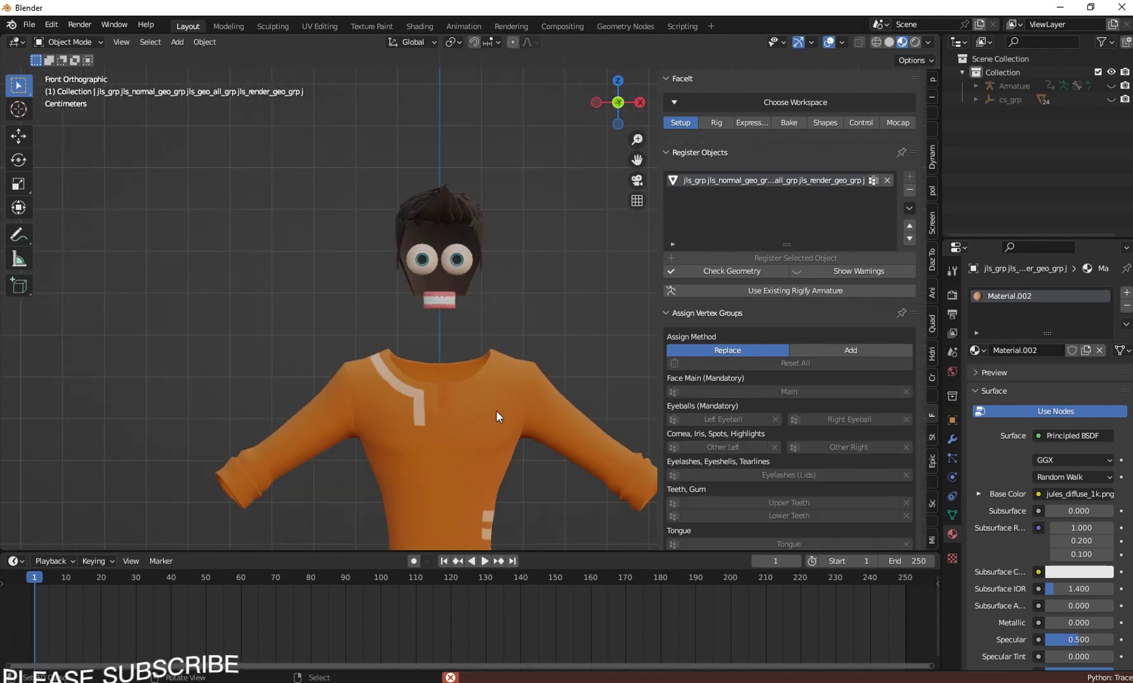
Select the left eye mesh and add it to Faceit's registered face objects.
scroll(460, 319, up, 2)
scroll(460, 318, up, 4)
click(436, 196)
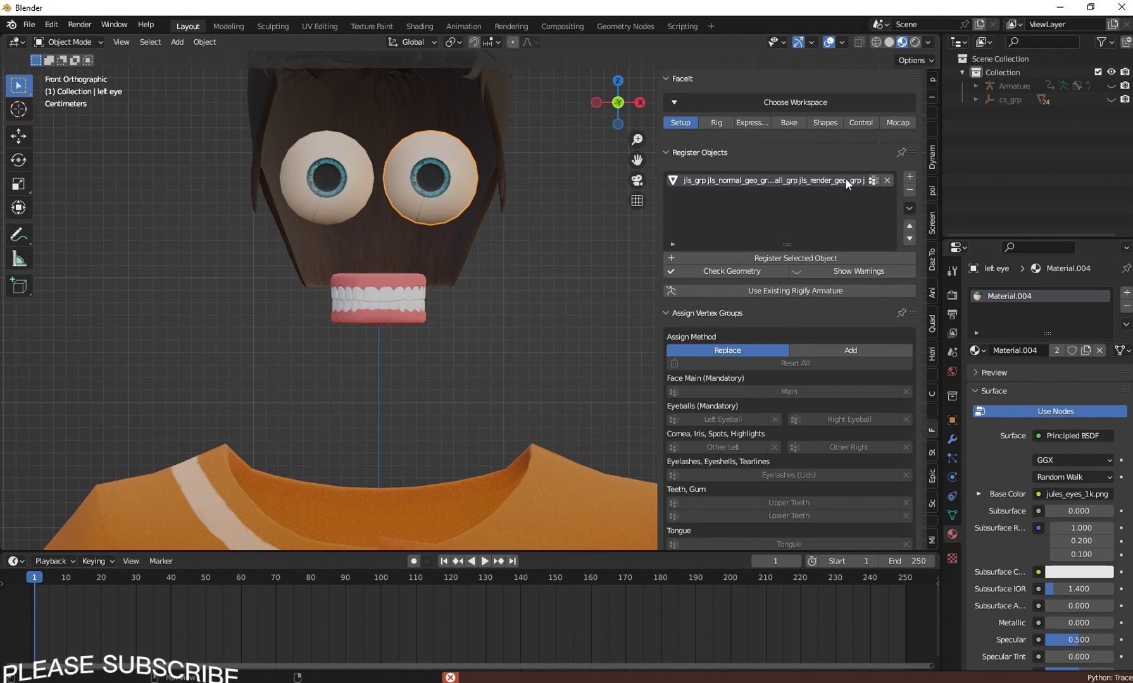
click(909, 180)
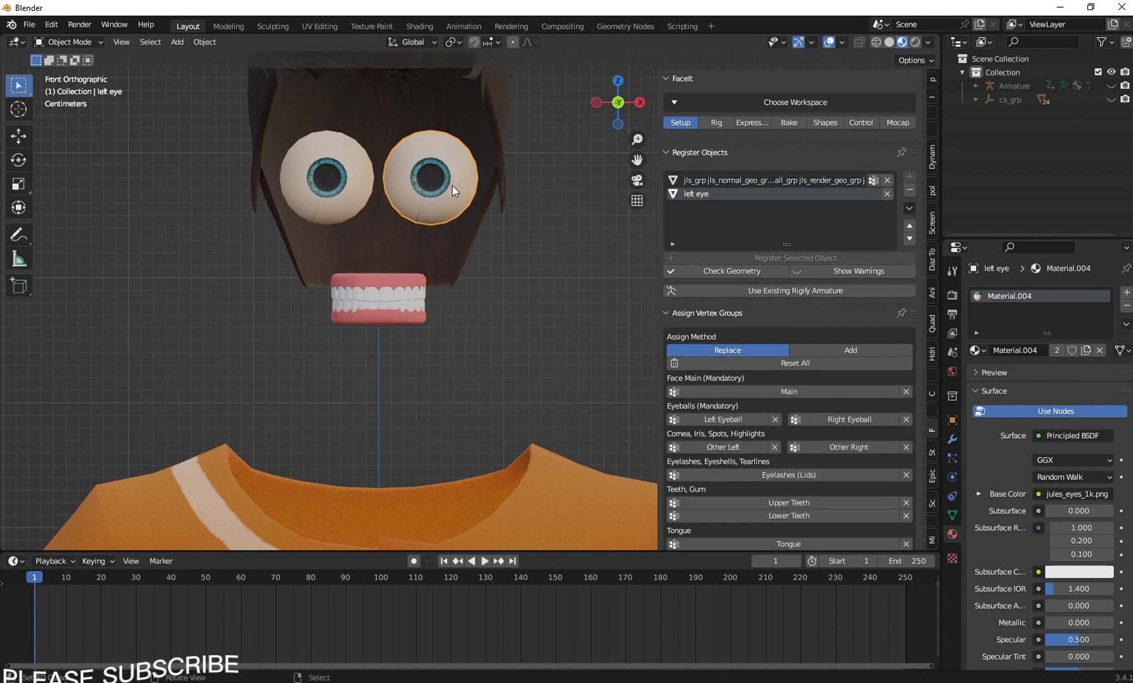
Assign the left eye to the Left Eyeball group, register the right eye as Right Eyeball, and hide each mesh.
click(711, 422)
key(h)
click(322, 194)
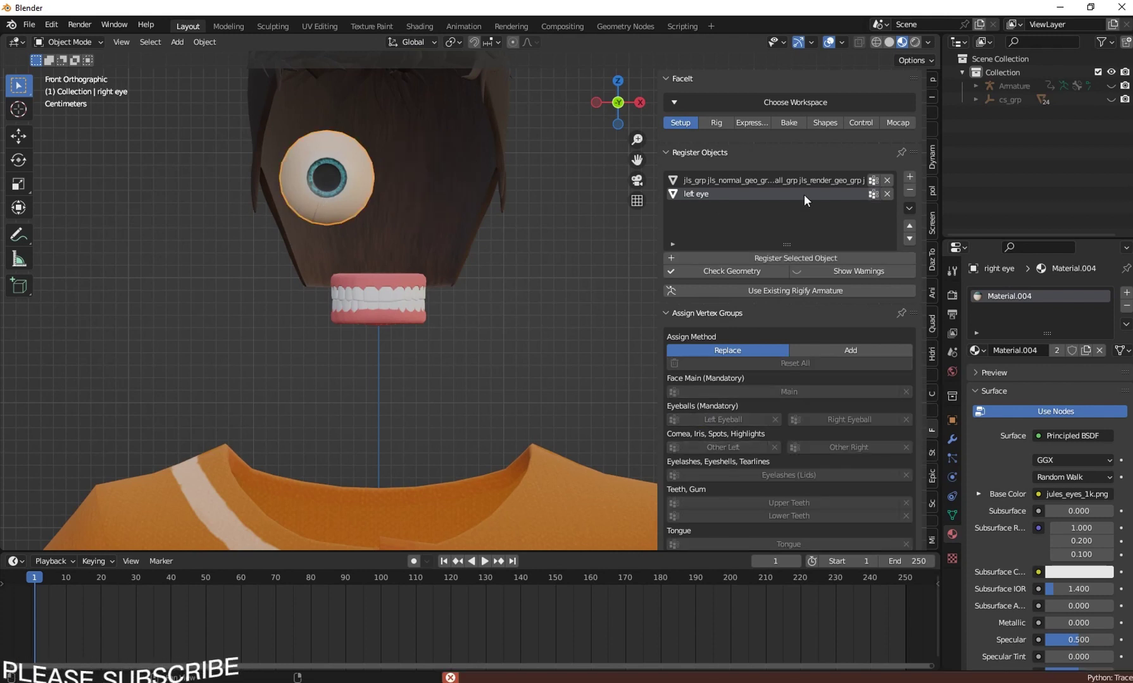
click(909, 179)
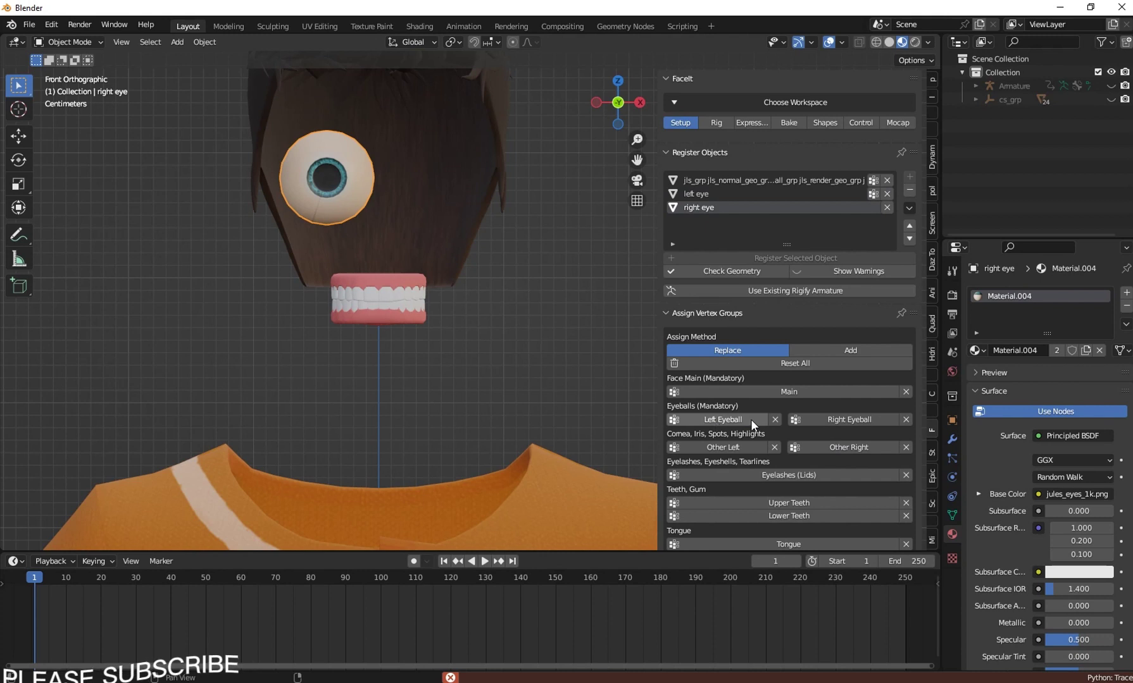
click(848, 421)
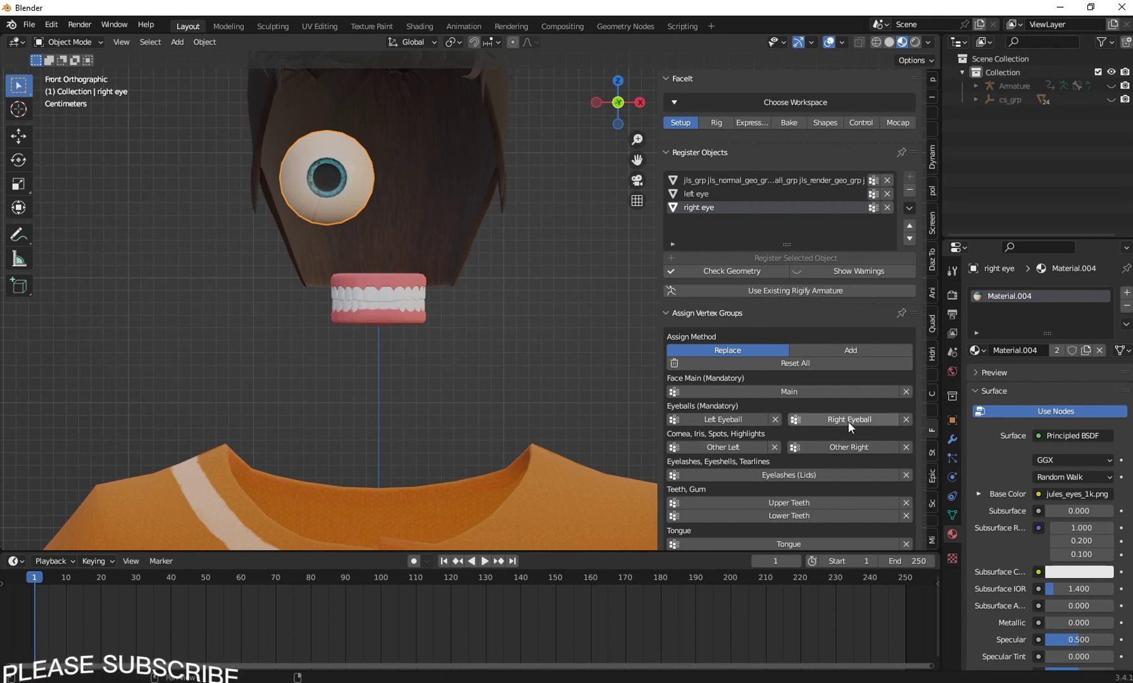
key(h)
Register the upper teeth mesh, assign it to the Upper Teeth vertex group and hide it.
click(399, 299)
click(759, 258)
click(760, 503)
key(h)
Register the lower teeth mesh, assign it to the Lower Teeth vertex group and hide it.
click(405, 311)
click(760, 258)
click(759, 515)
key(h)
Register the tongue mesh, assign it to the Tongue vertex group and hide it.
click(380, 310)
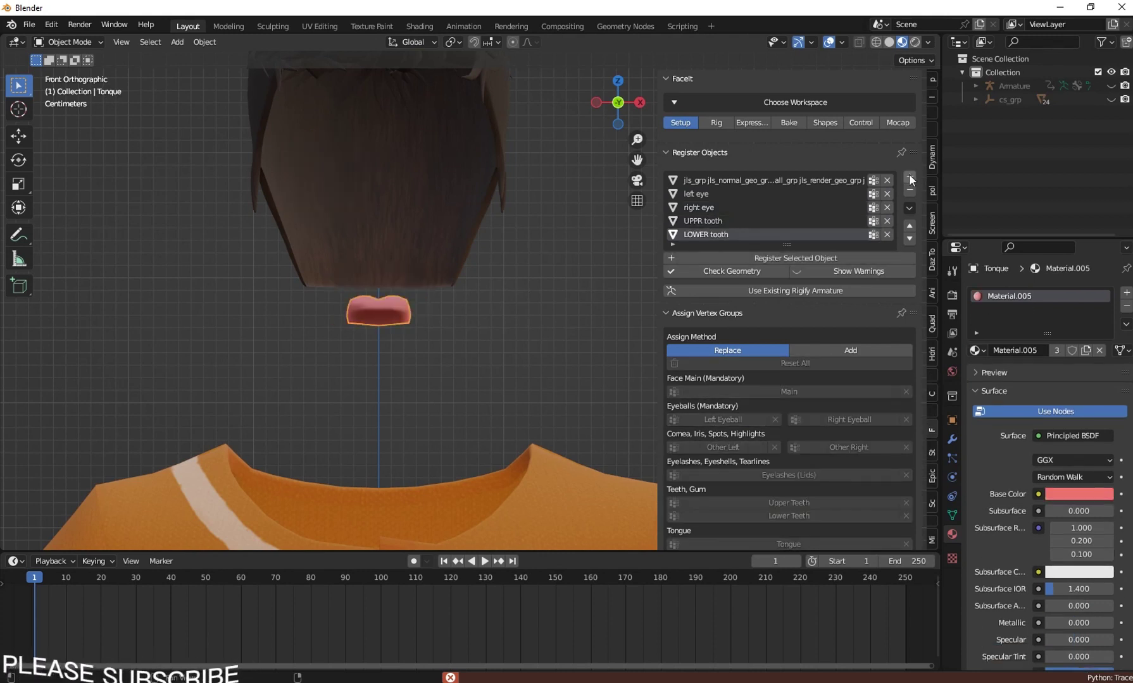
click(910, 179)
scroll(778, 500, down, 2)
click(772, 506)
key(h)
Register the hair mesh as a face object and unhide everything in the scene except the armature.
click(424, 212)
click(811, 221)
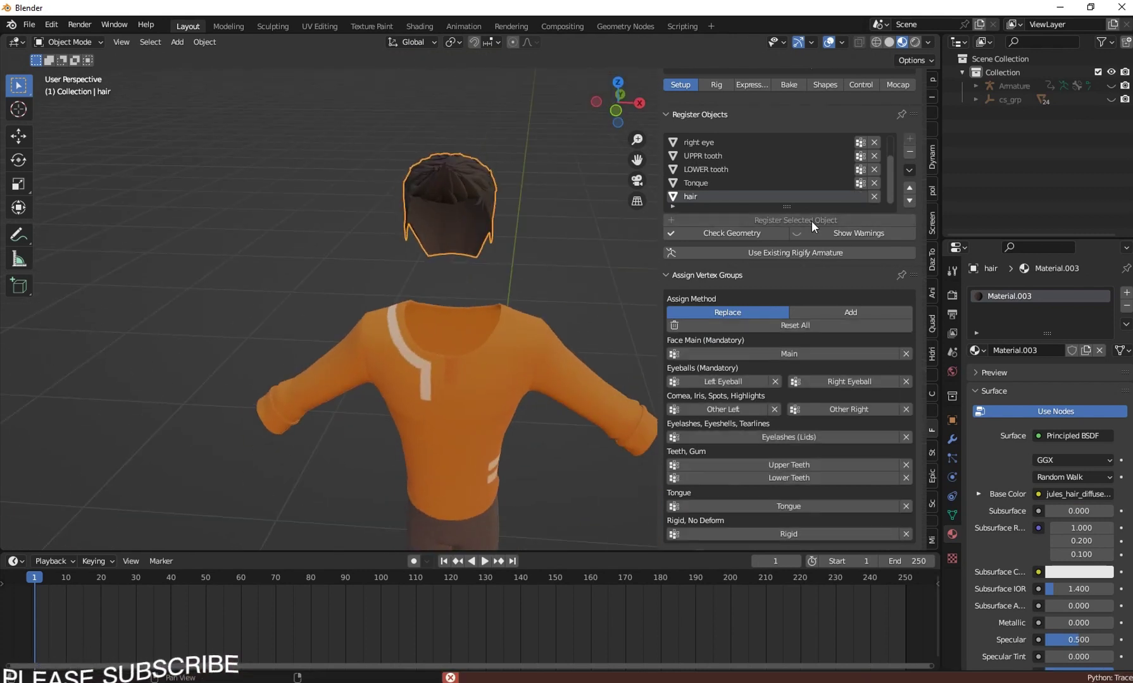
key(alt+h)
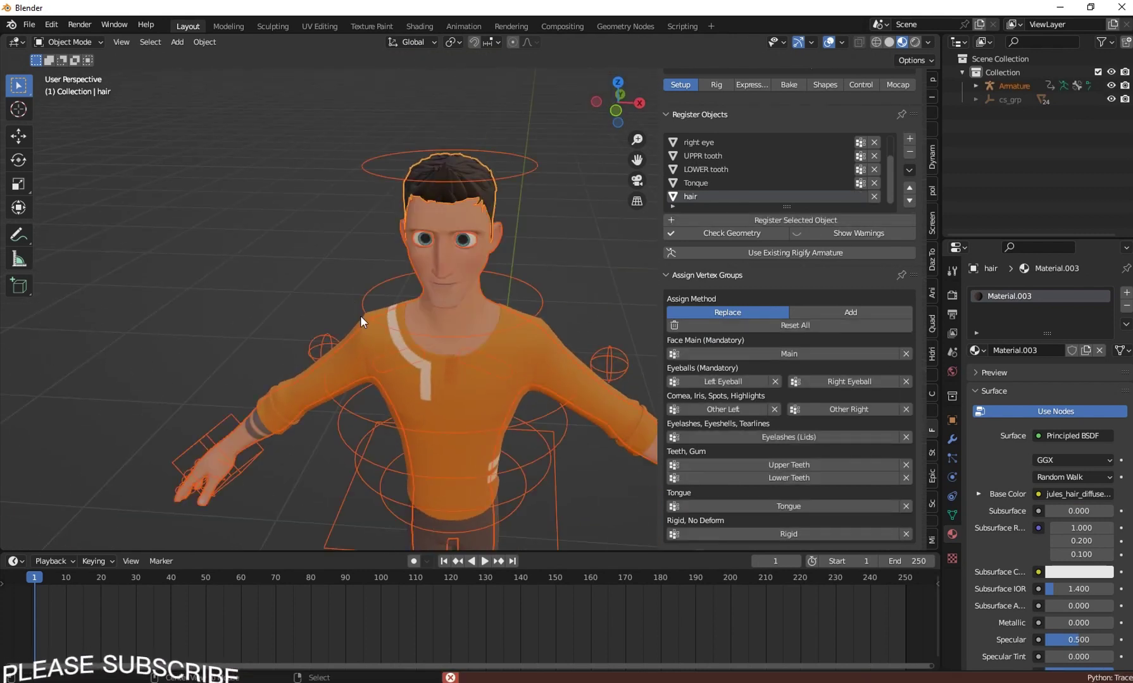
click(542, 294)
key(h)
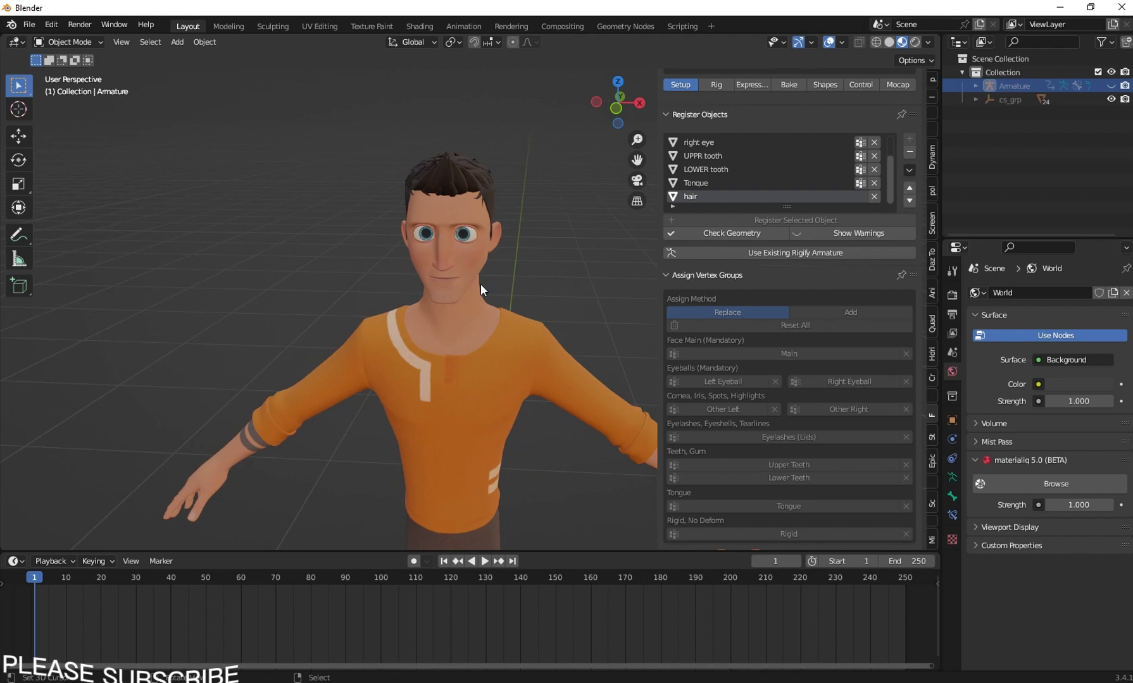
Generate Faceit's facial landmarks for the registered face in the front orthographic view.
key(KP_1)
click(488, 275)
scroll(488, 275, up, 6)
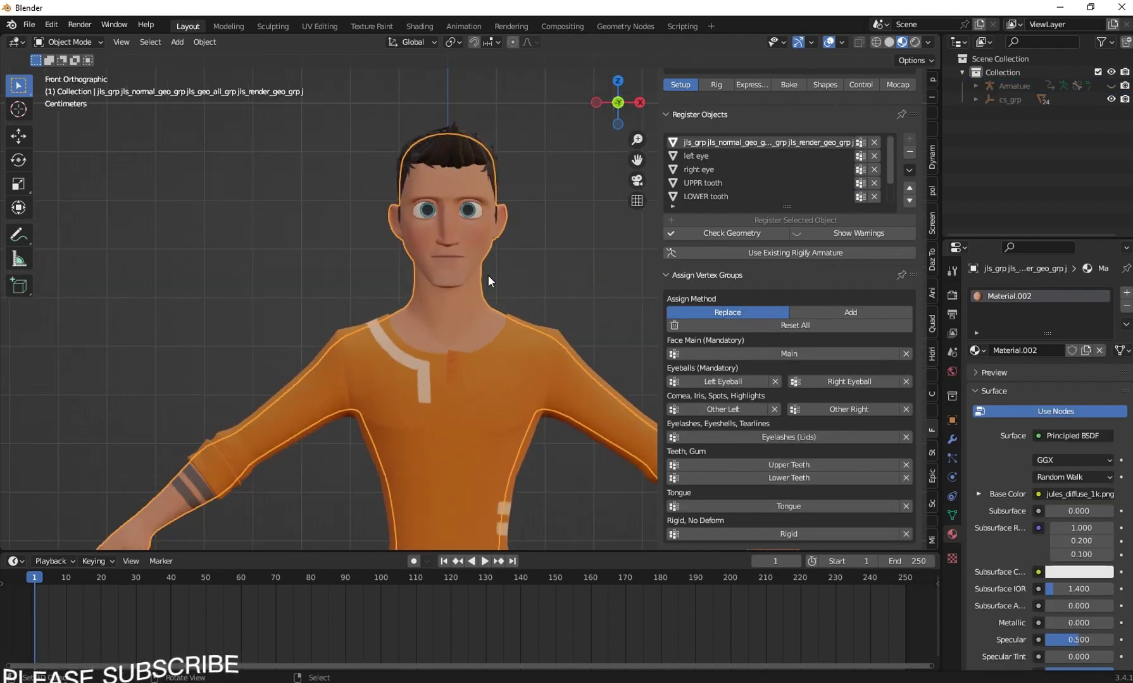
scroll(409, 195, down, 3)
shift+middle_drag(378, 254, 357, 390)
scroll(383, 443, down, 1)
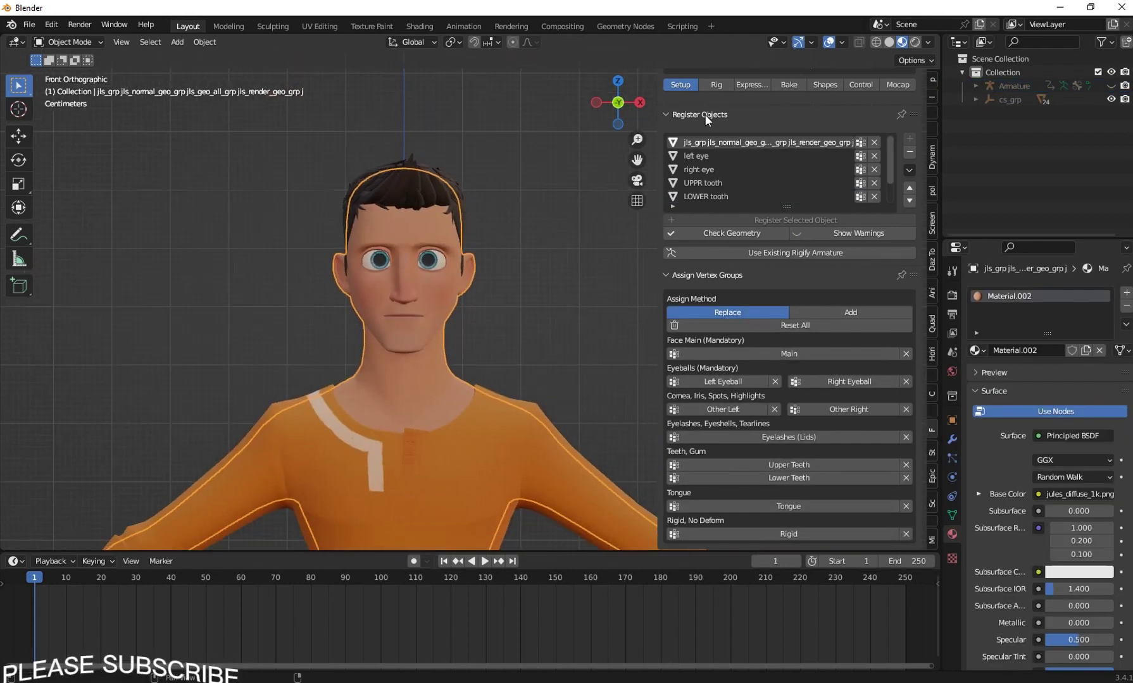
click(410, 336)
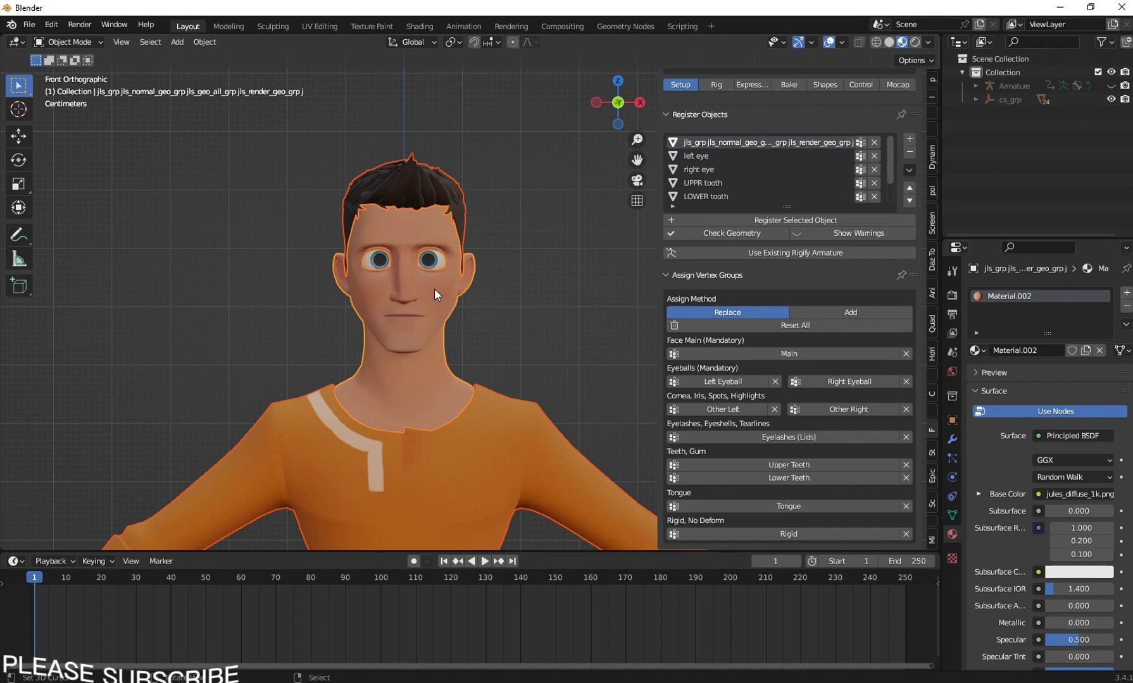
click(716, 84)
scroll(381, 196, up, 2)
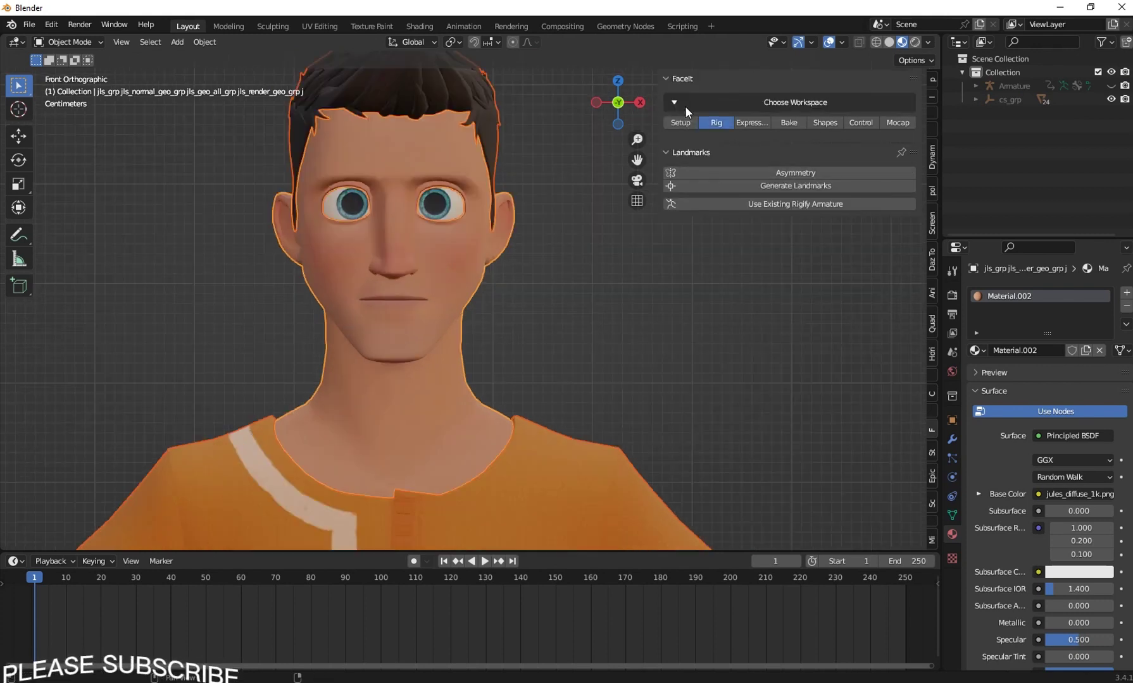
click(789, 185)
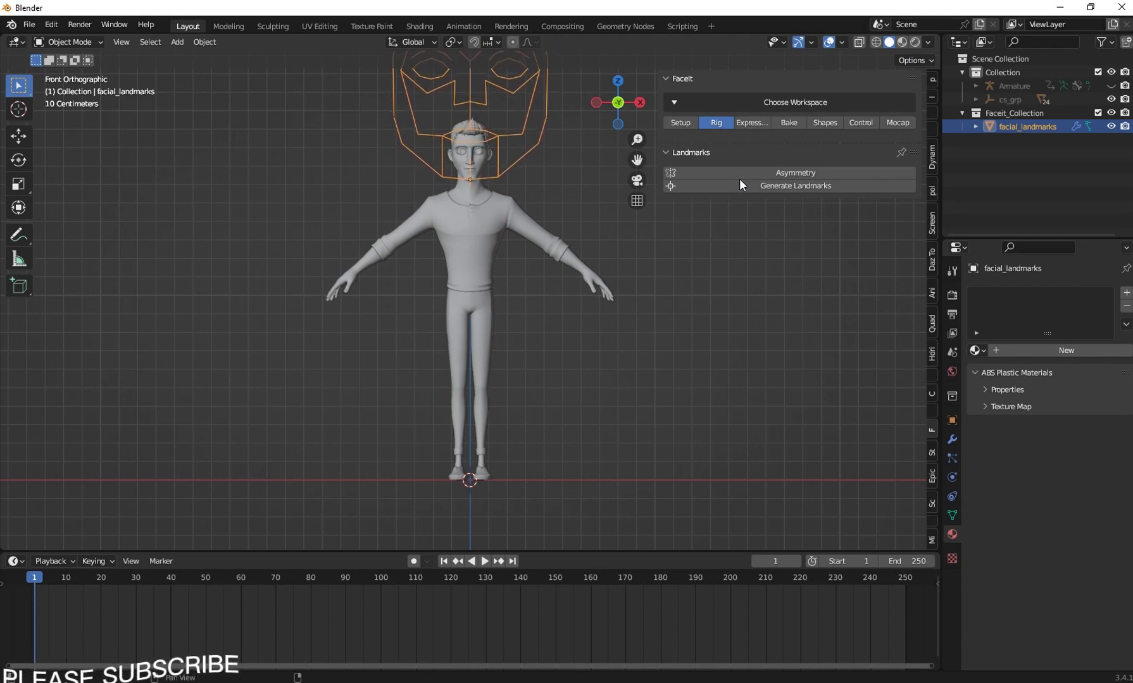
Place the landmarks at the chin and fit their height and width to the character's face.
click(739, 178)
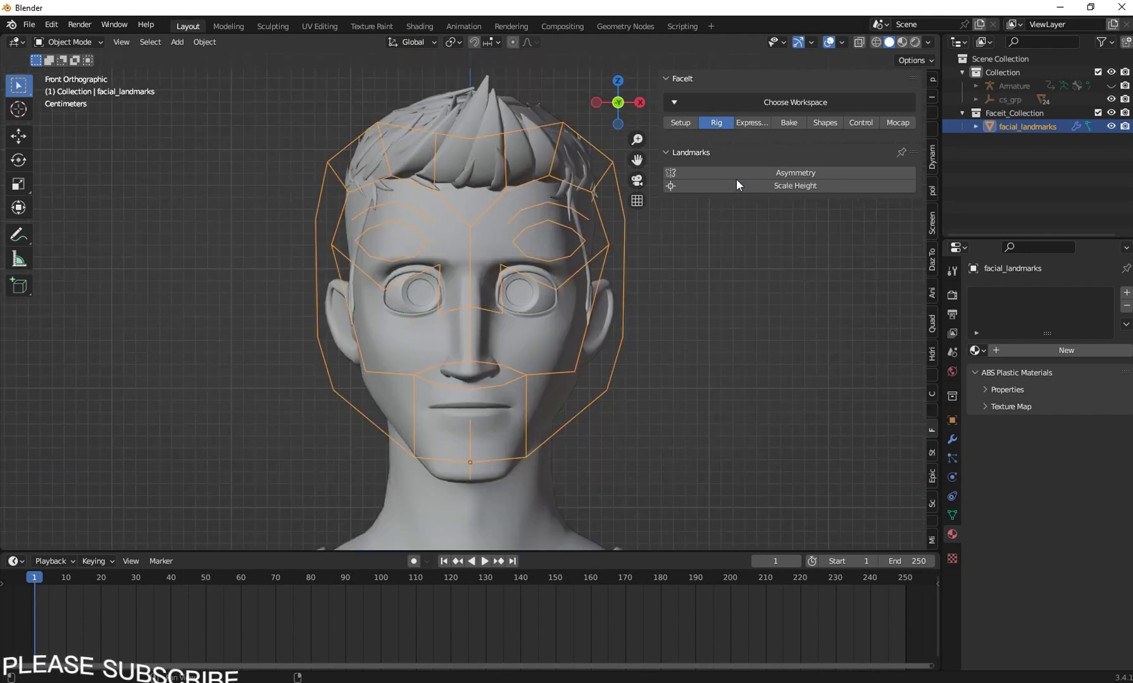
click(691, 257)
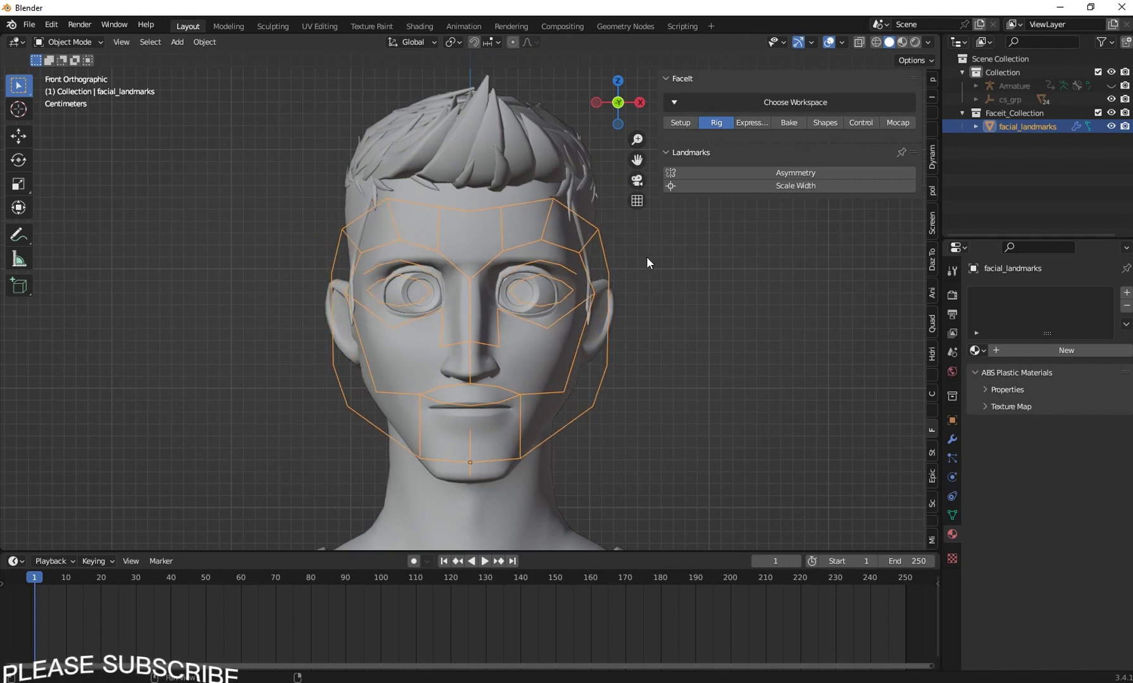
click(602, 262)
shift+middle_drag(609, 284, 522, 281)
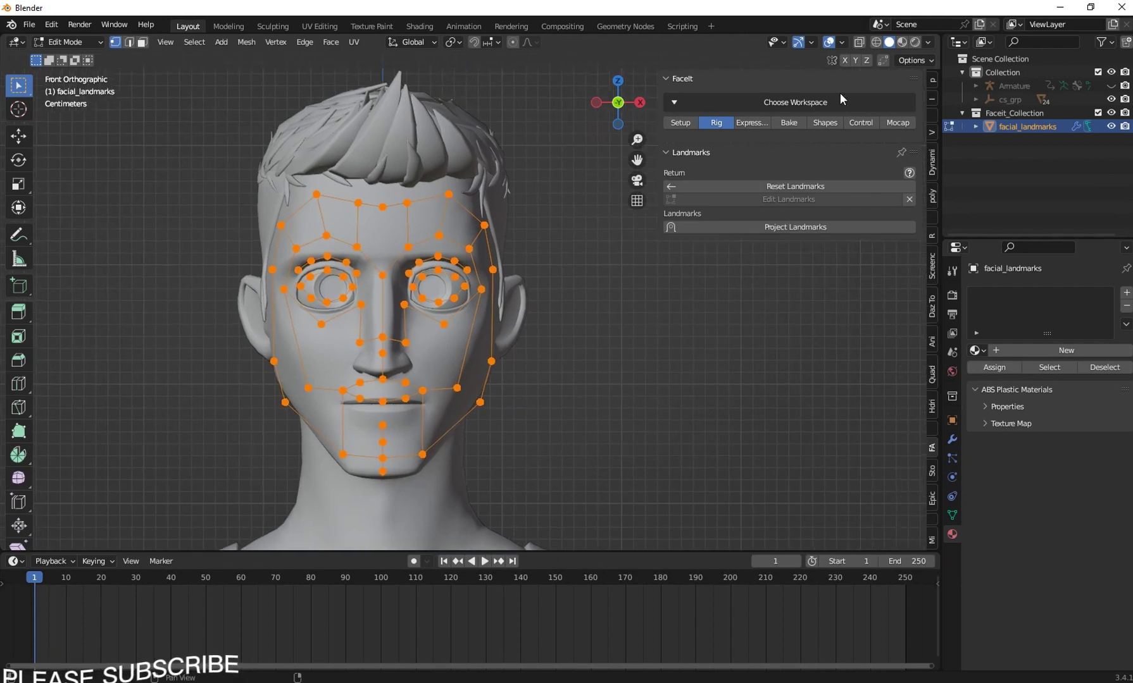
Show the materials in the viewport and move the mirrored temple landmarks outward to the edge of the face.
click(902, 44)
scroll(538, 236, up, 4)
click(463, 239)
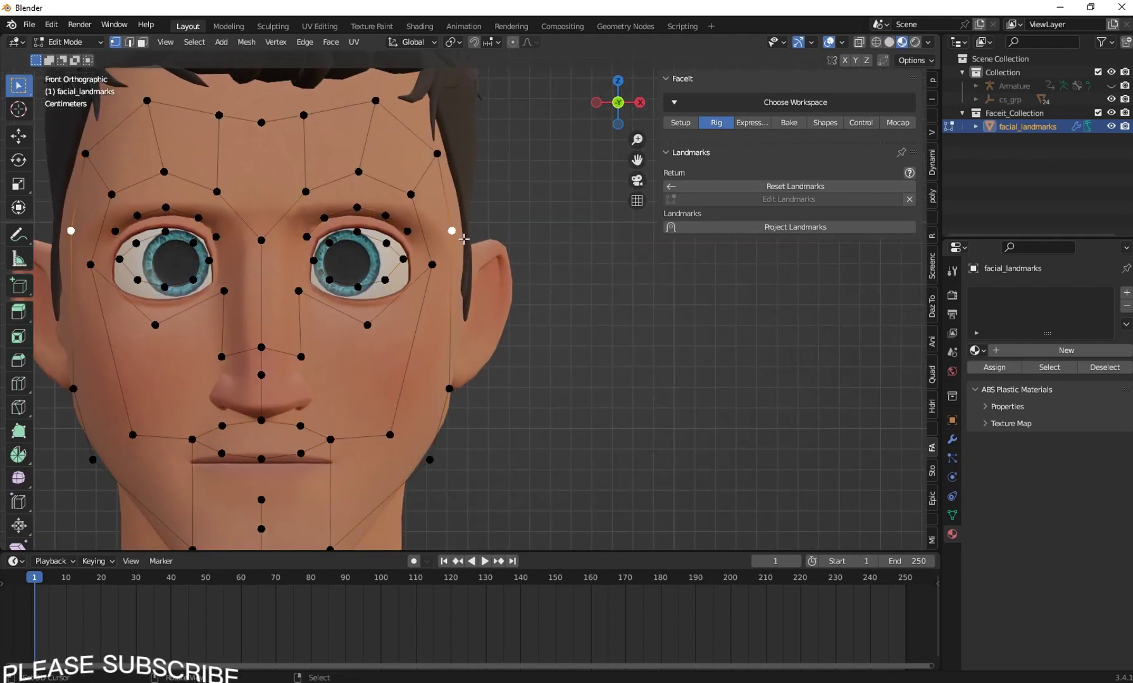
key(g)
click(464, 269)
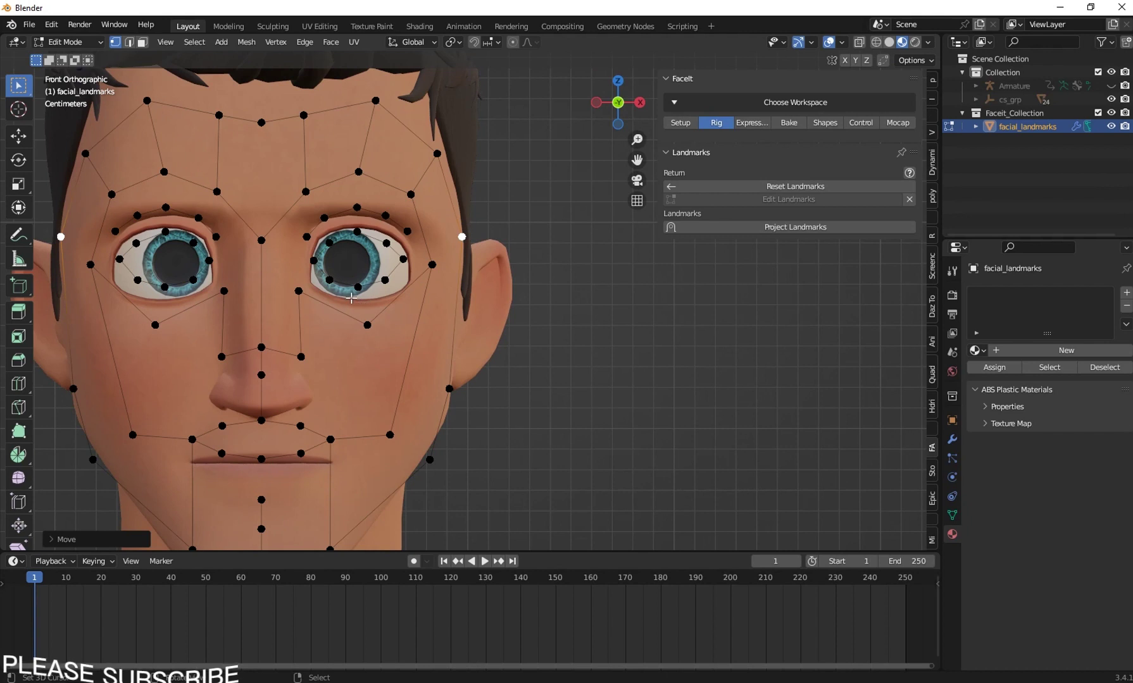
Adjust the inner upper-eyelid, eyelid-crease and mid-brow landmarks to follow the shape of the eye and brow.
scroll(351, 298, up, 5)
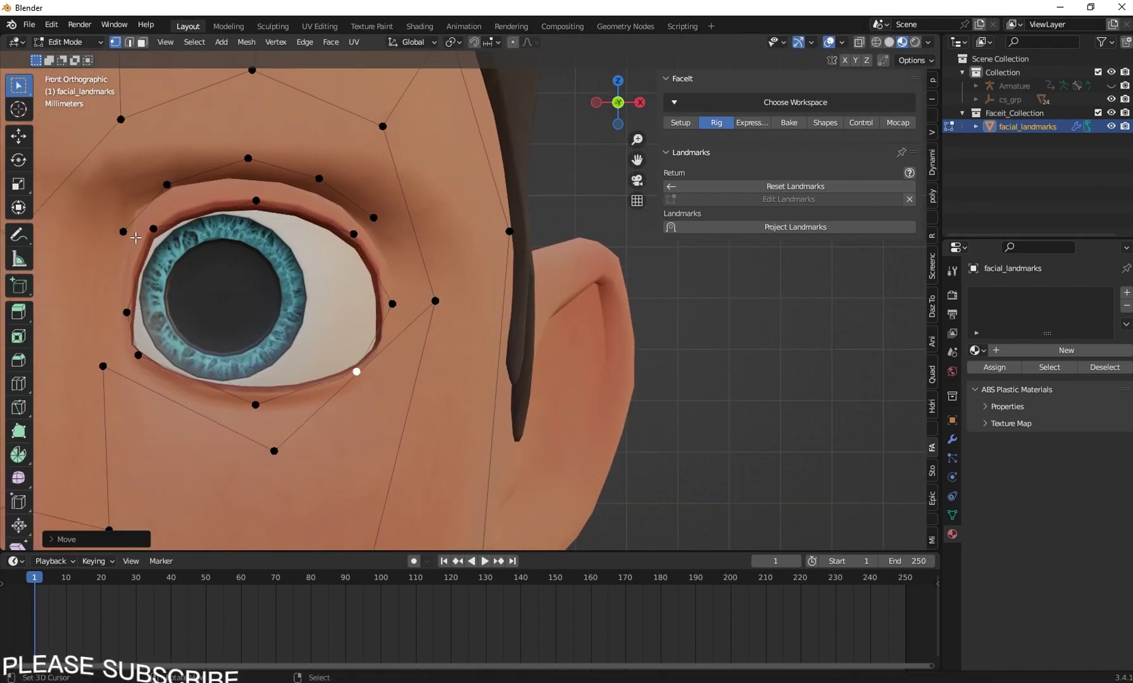
right_click(152, 230)
key(g)
click(146, 238)
right_click(167, 185)
key(g)
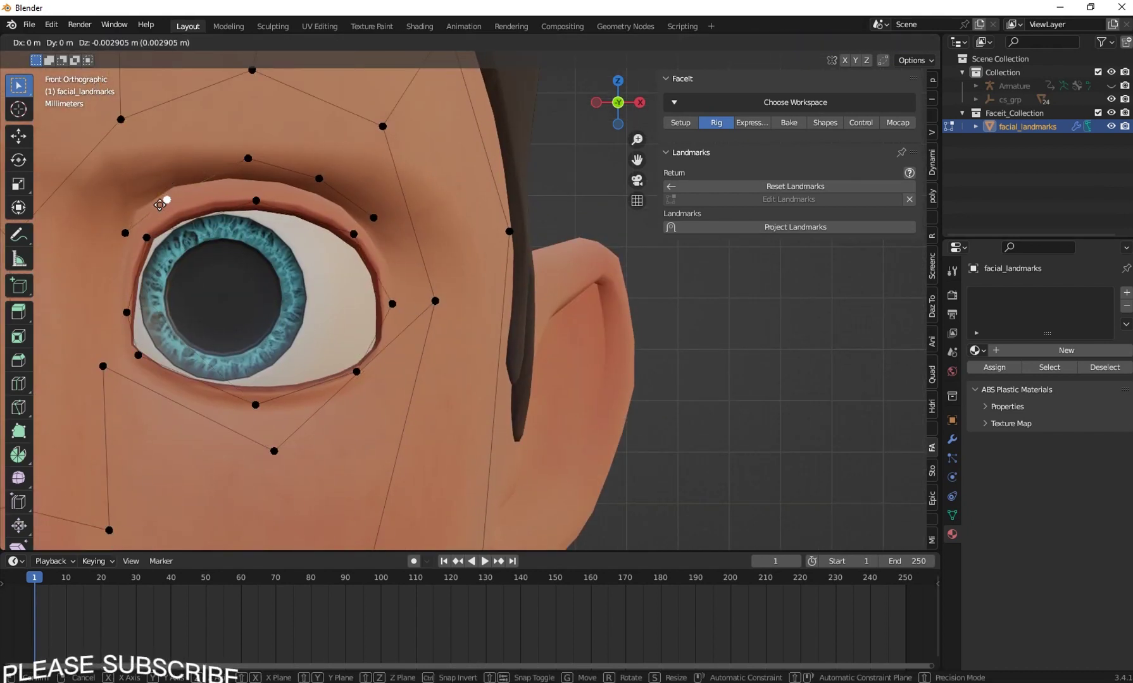
click(166, 201)
right_click(247, 159)
key(g)
scroll(366, 220, down, 5)
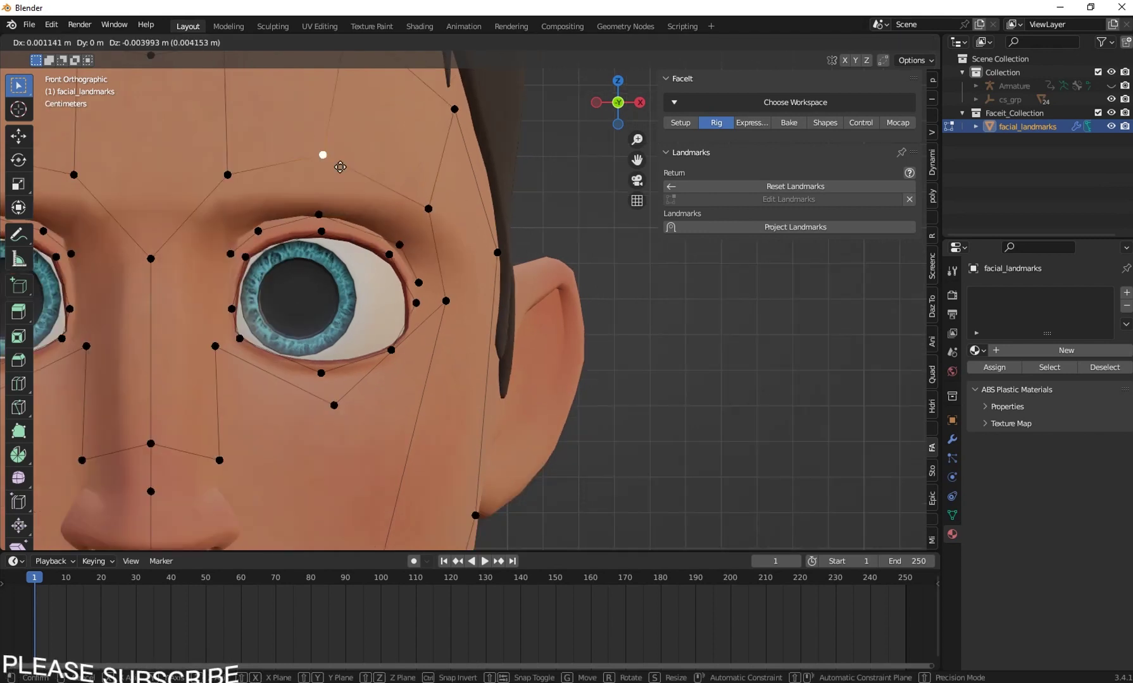
scroll(253, 324, up, 3)
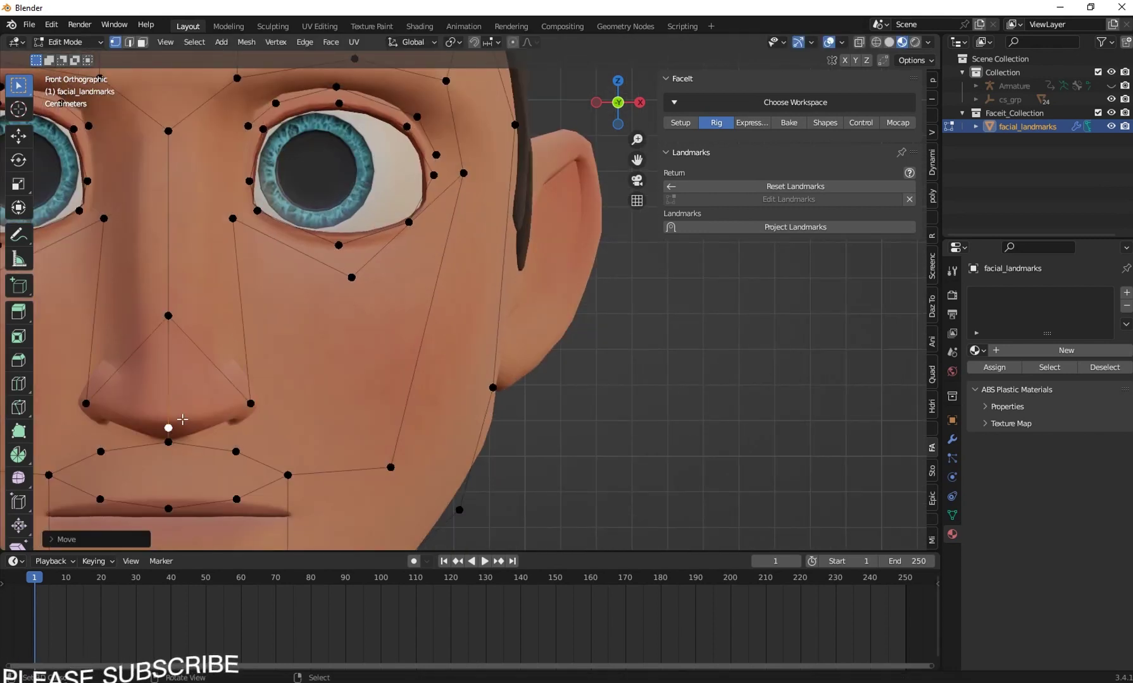
Move the center and side landmarks of the lower lip down to below the mouth line.
right_click(169, 316)
shift+middle_drag(183, 329, 207, 239)
scroll(237, 354, down, 1)
right_click(240, 400)
key(g)
click(240, 443)
right_click(298, 398)
key(g)
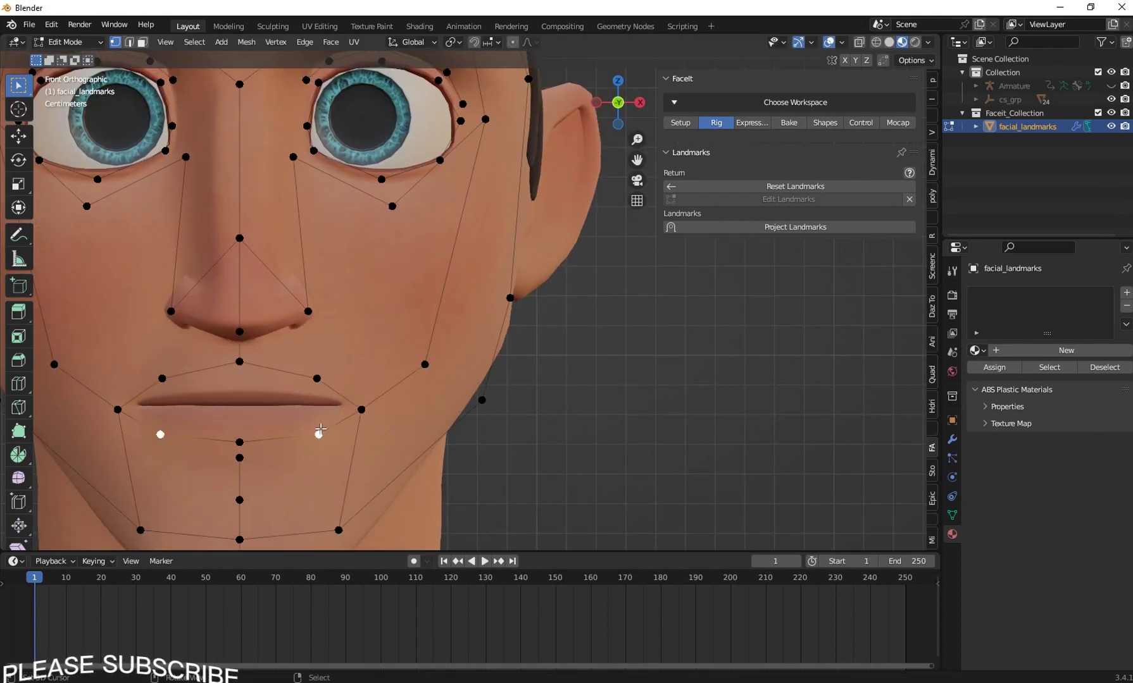
key(g)
click(323, 431)
Lower the landmark beneath the lower lip and the lower lip's center landmark.
right_click(258, 466)
key(g)
click(258, 484)
right_click(240, 443)
key(g)
click(241, 456)
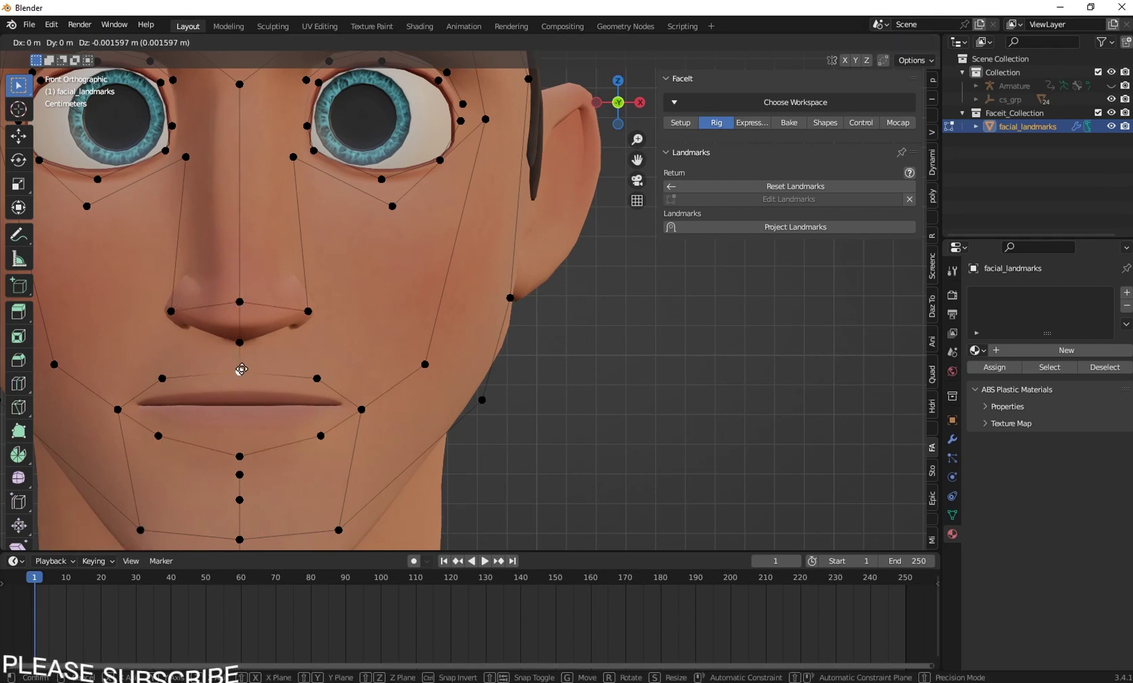
Lower the center landmarks of the upper lip, nose tip and nose base to match the face.
click(242, 366)
right_click(240, 303)
key(g)
click(242, 328)
right_click(240, 342)
key(g)
click(242, 347)
Align the side jaw landmarks with the face outline and project all landmarks onto the mesh.
right_click(239, 456)
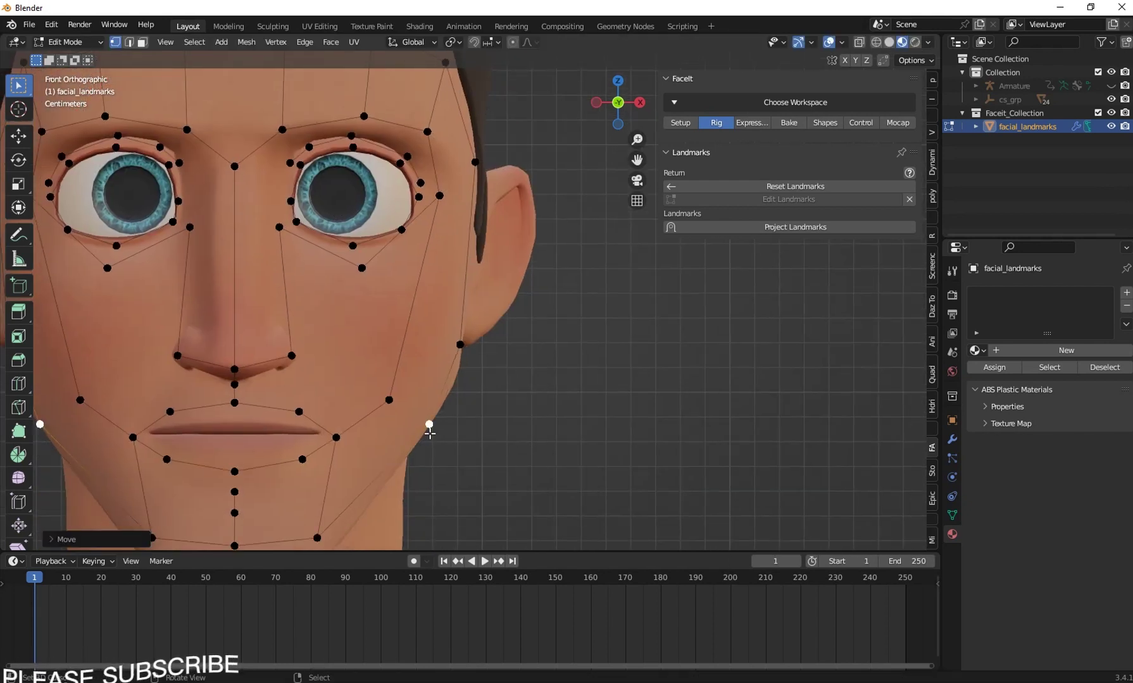
scroll(475, 299, down, 2)
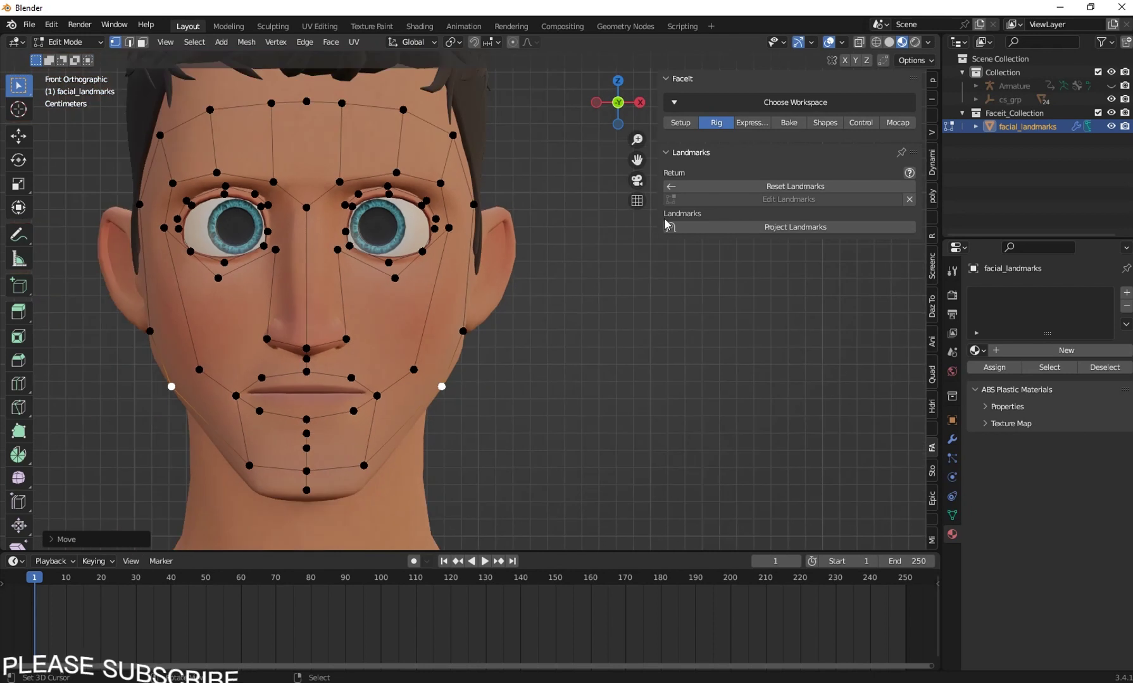
click(767, 228)
Move the jaw-angle landmark down to the jawline and the one above it back below the ear in side view.
click(559, 389)
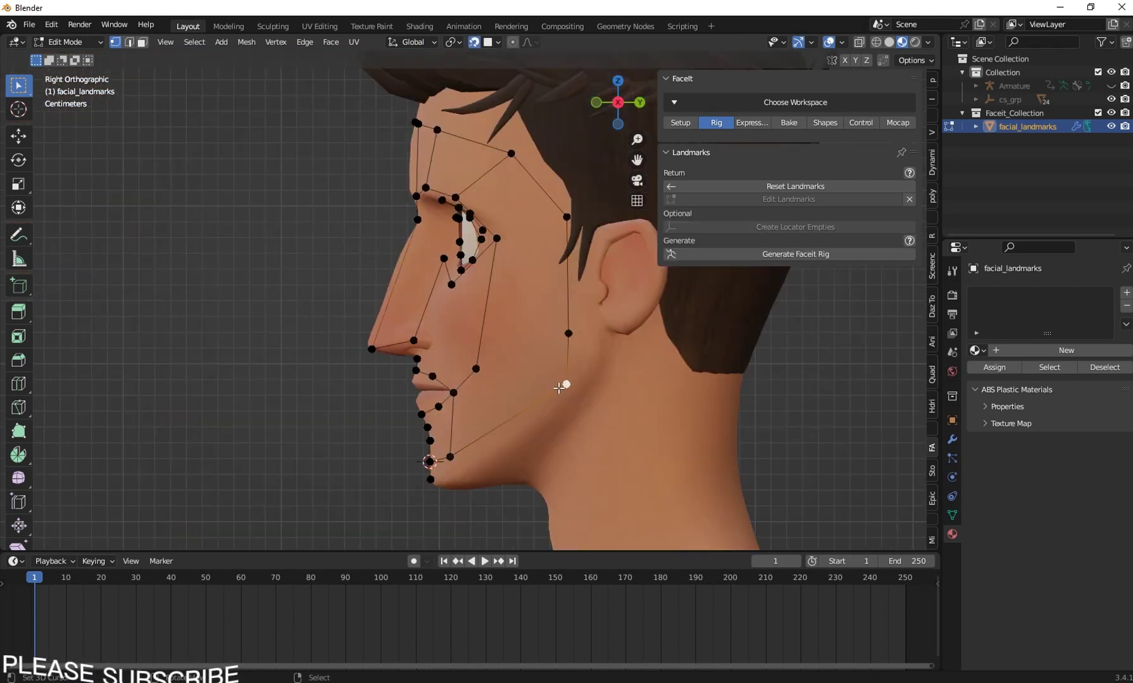
key(g)
click(569, 400)
click(563, 336)
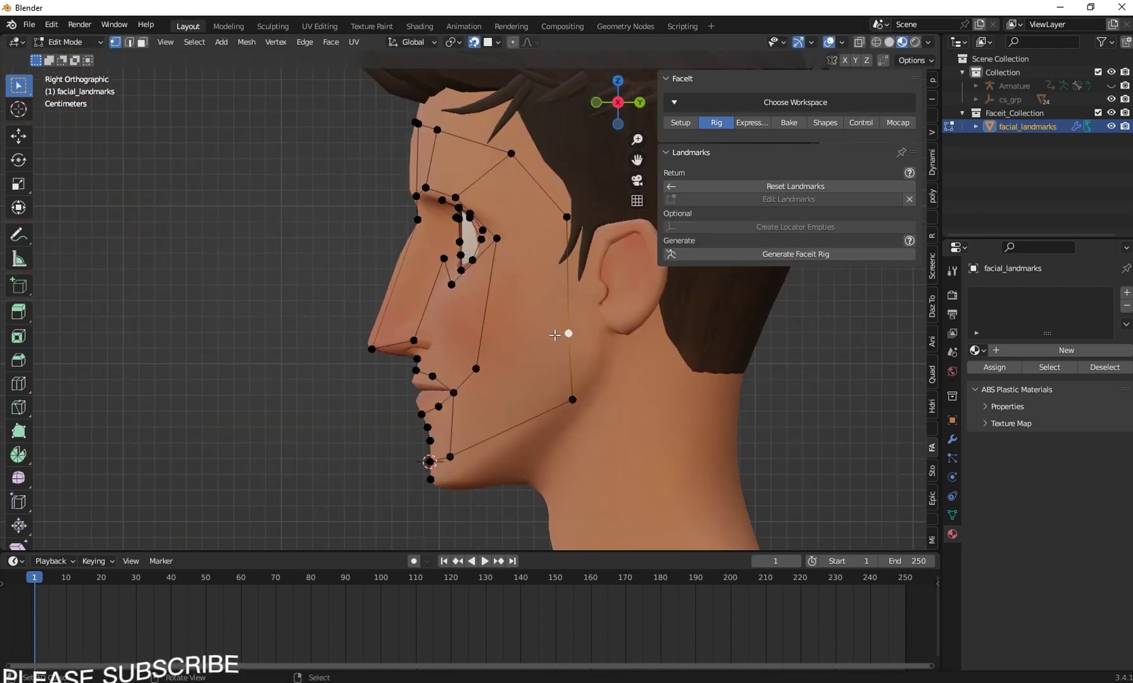
key(g)
click(589, 345)
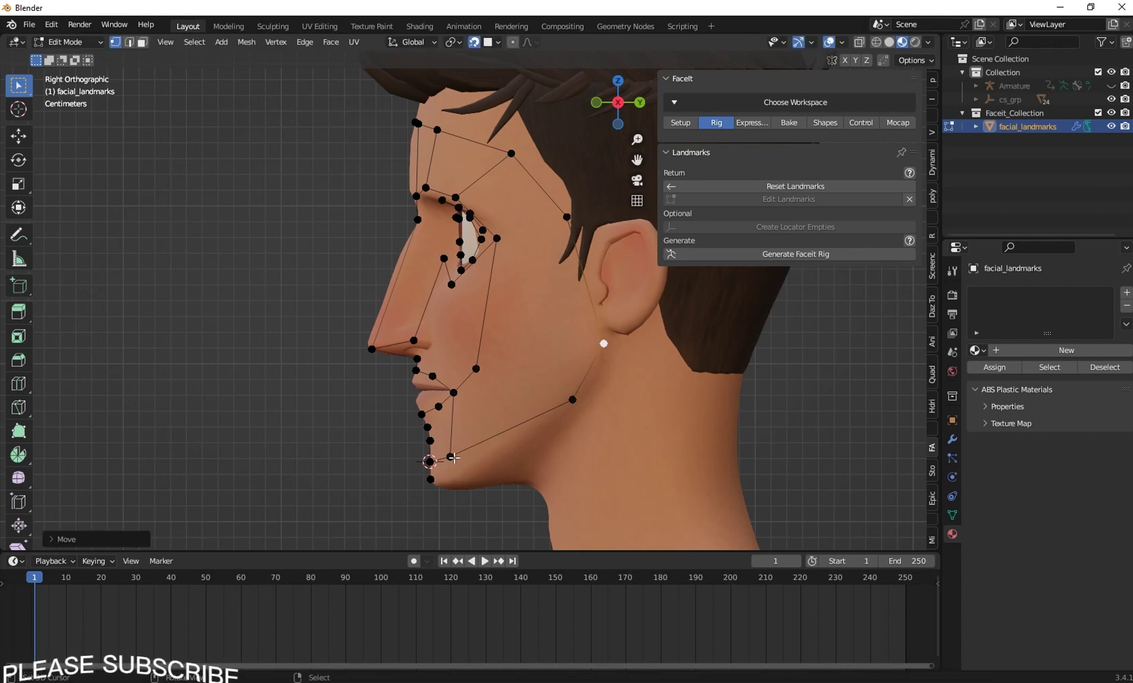
Move the lowest chin landmark back to the throat, lower the other chin landmarks onto the jawline, and nudge the below-ear landmark forward.
click(429, 464)
key(g)
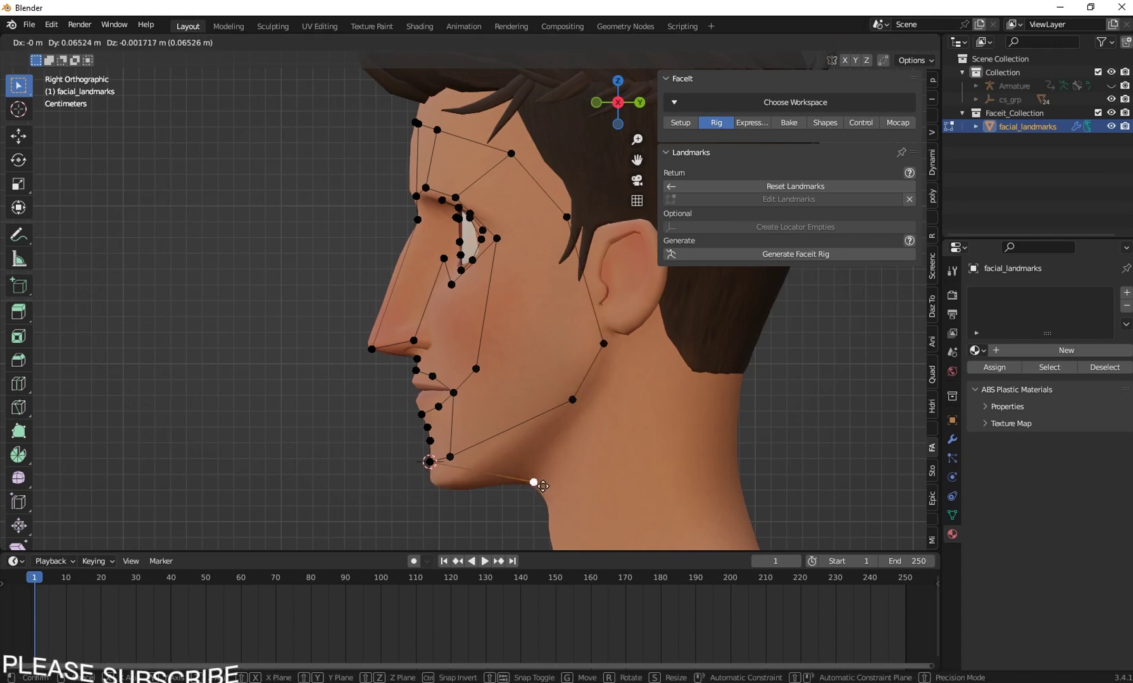
click(542, 486)
click(439, 471)
key(g)
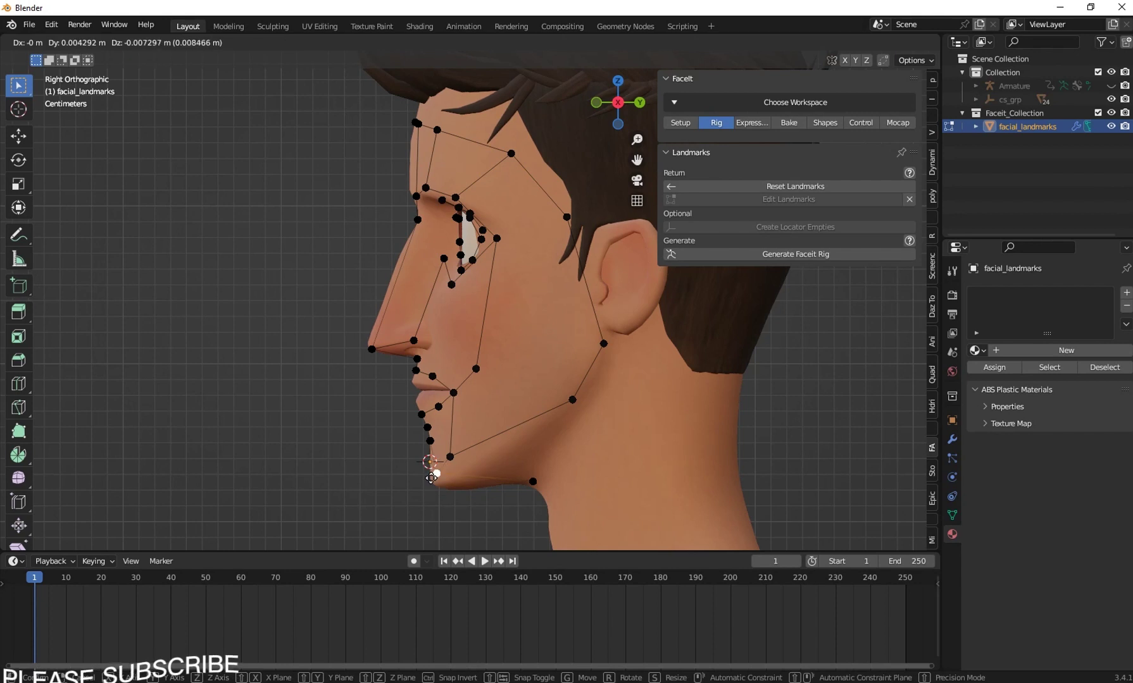
click(482, 482)
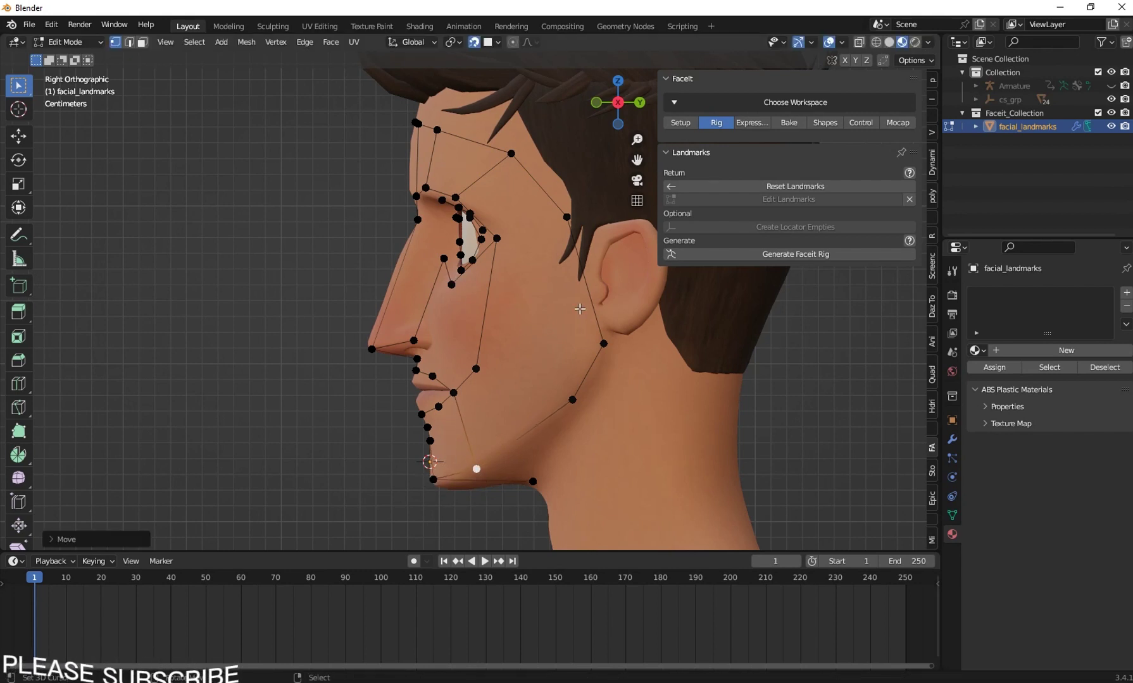
drag(603, 347, 599, 348)
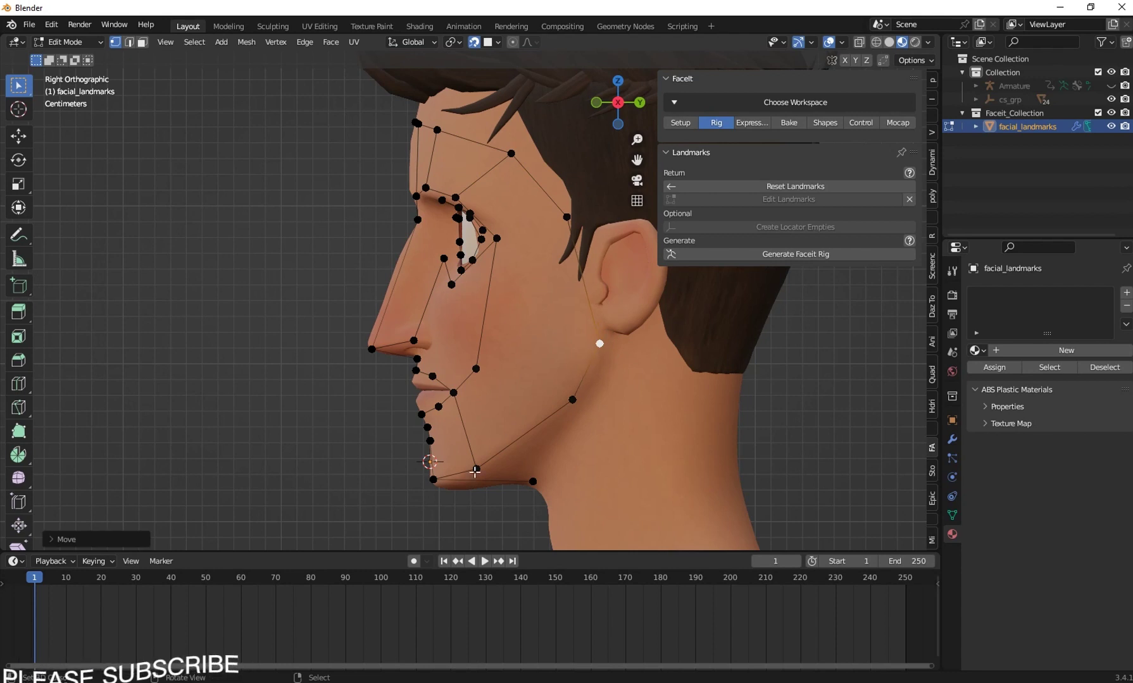
Generate the Faceit rig from the landmarks and bind it to the registered face objects.
middle_drag(400, 372, 587, 147)
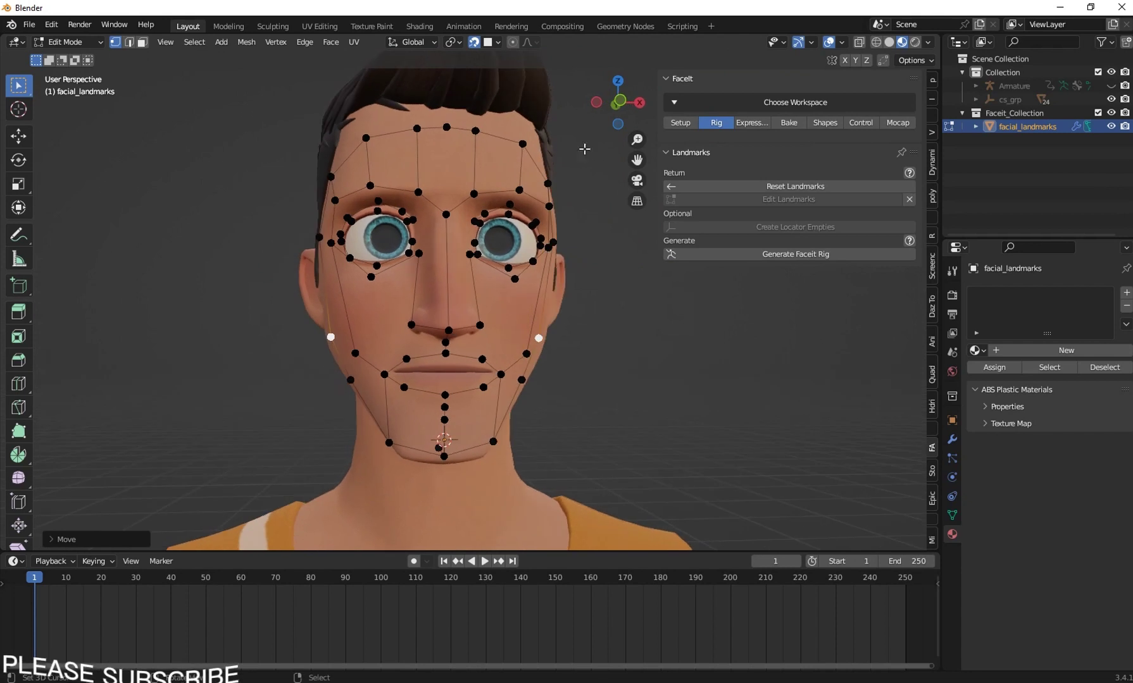
click(794, 254)
middle_drag(497, 307, 451, 345)
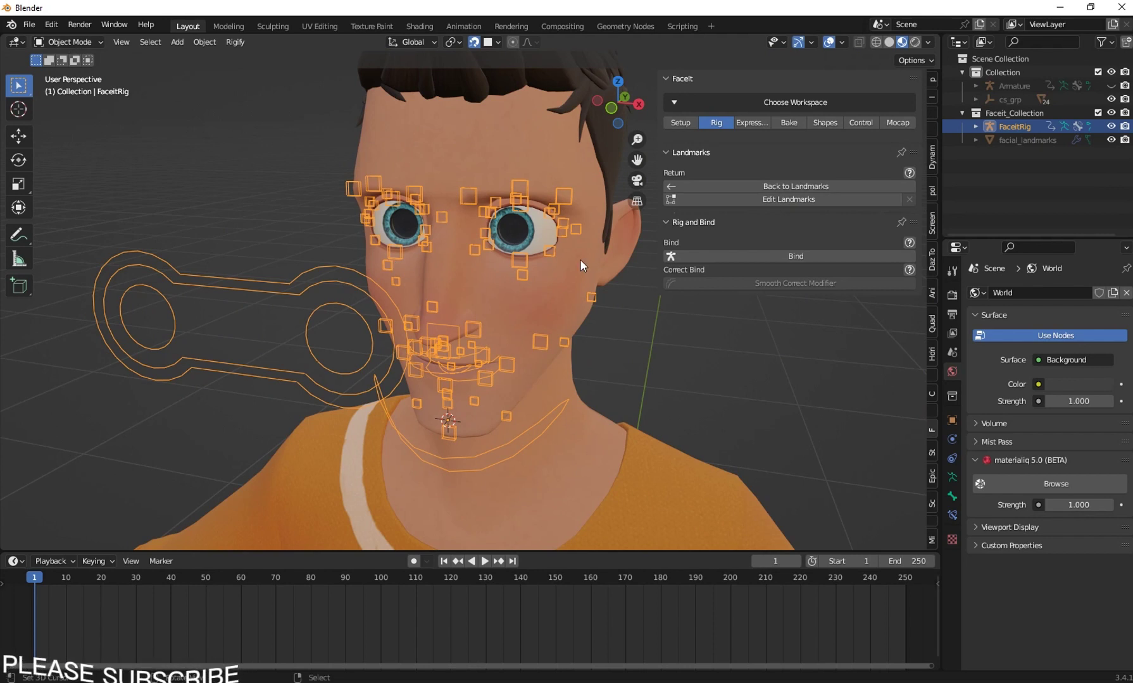
click(800, 254)
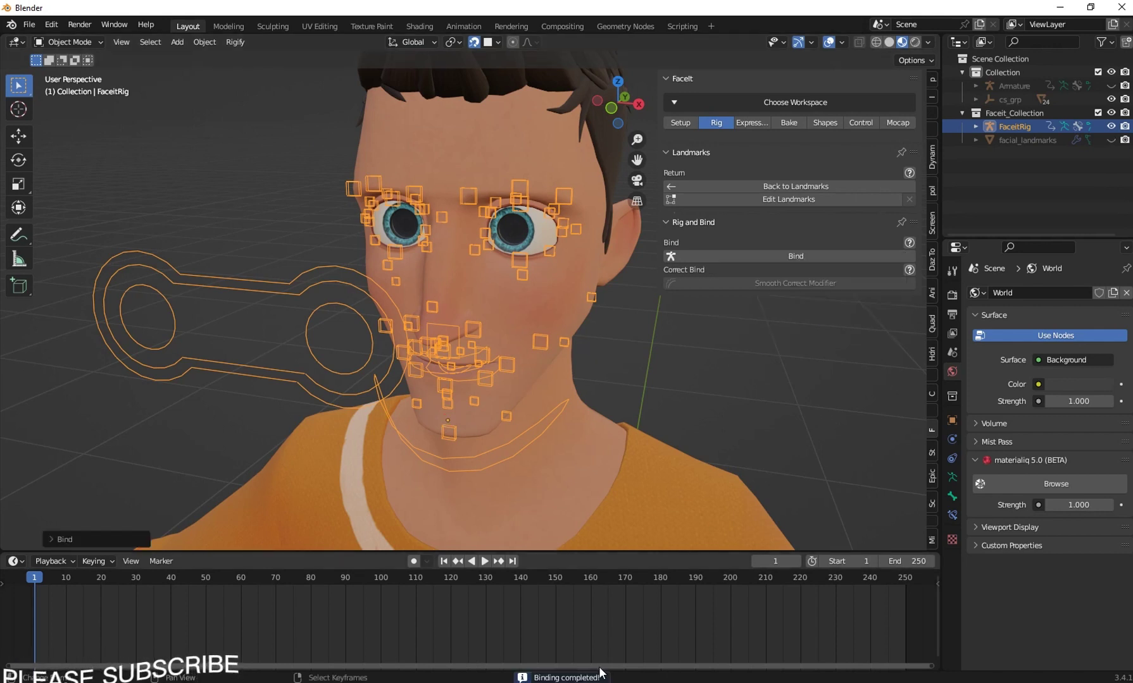
Switch FaceitRig to Pose Mode and test-move the eyes control.
click(84, 40)
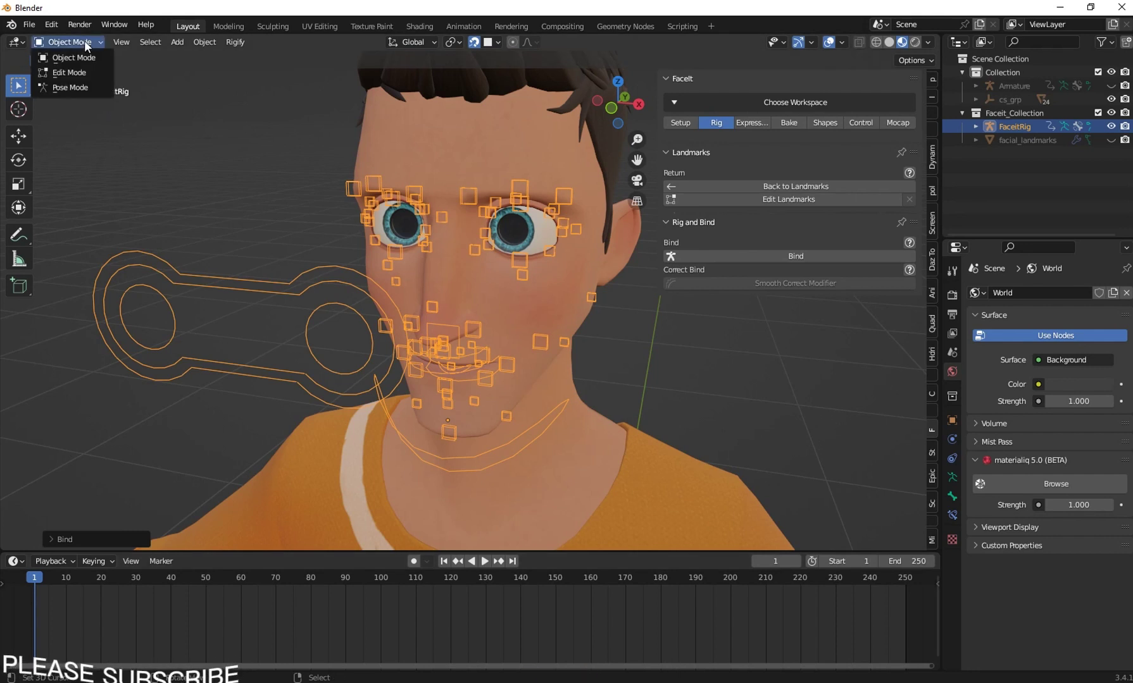
click(59, 92)
click(252, 275)
key(g)
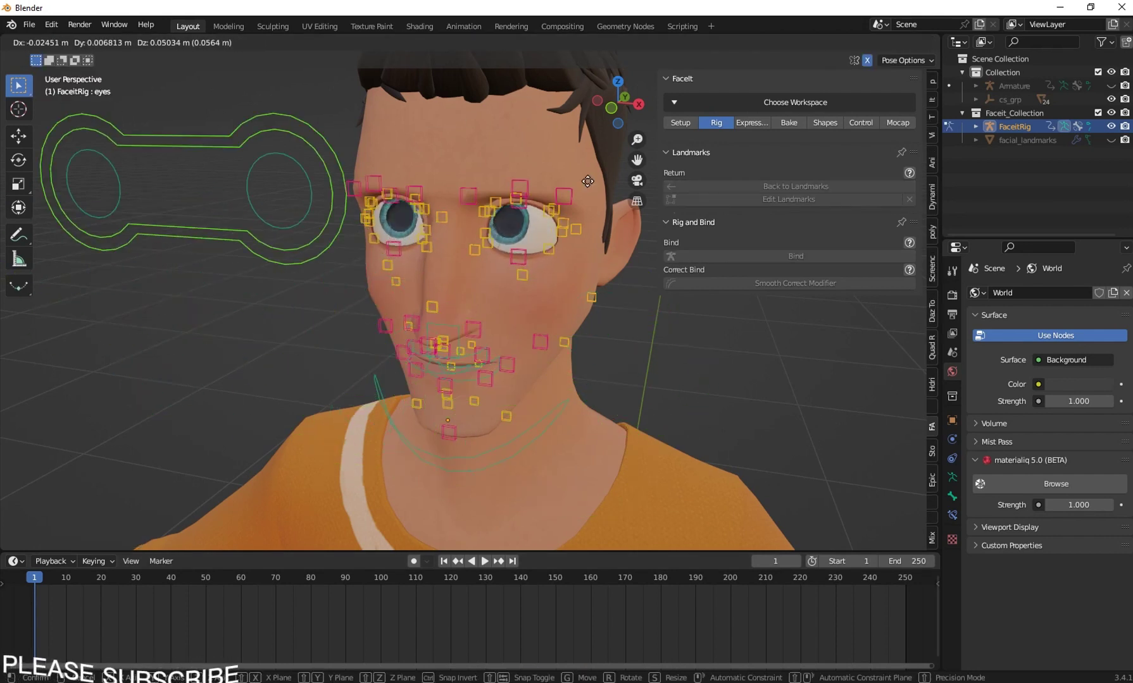
key(Escape)
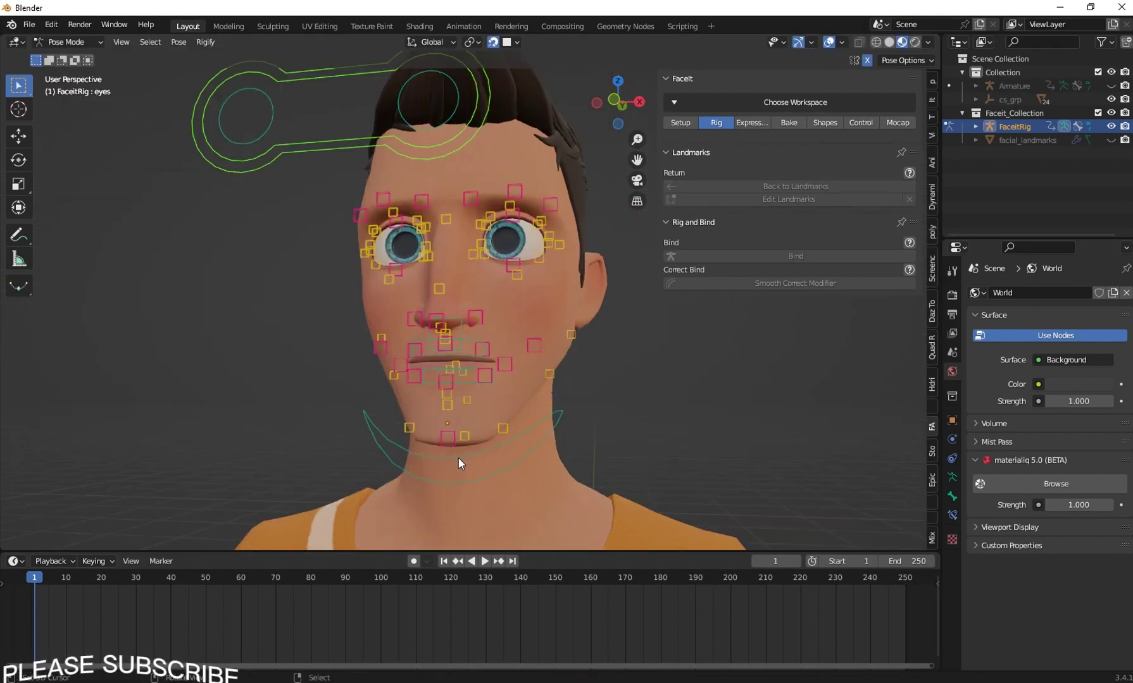
Rotate the jaw master control about the X axis to test opening the mouth.
click(459, 456)
key(r)
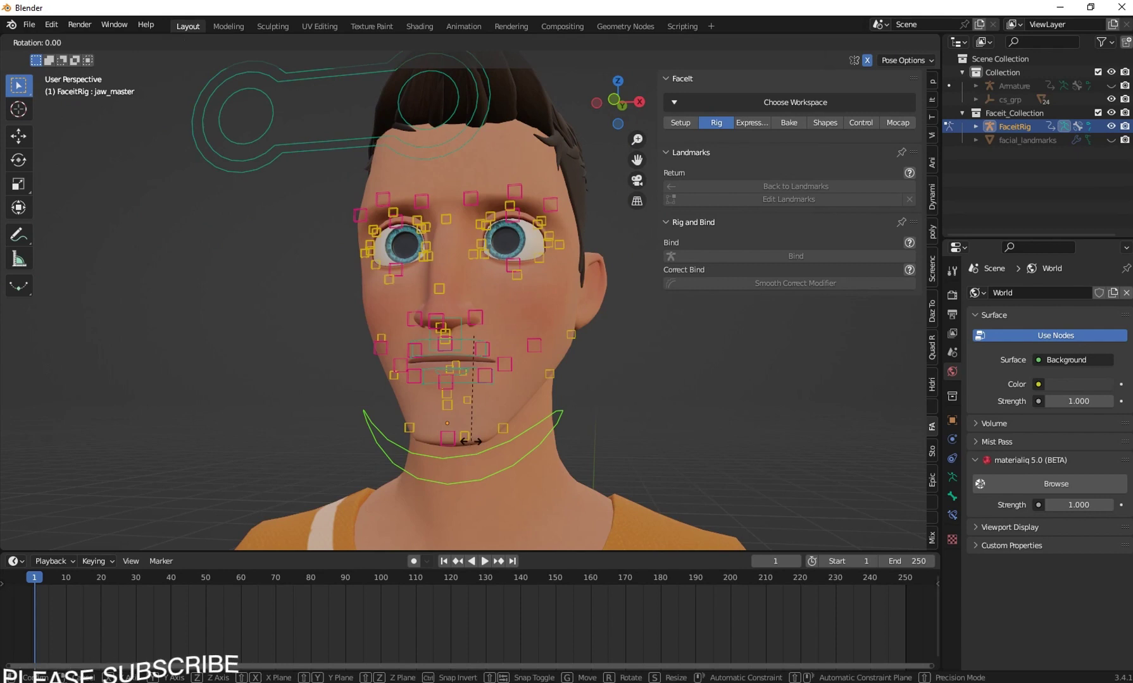
key(x)
click(506, 481)
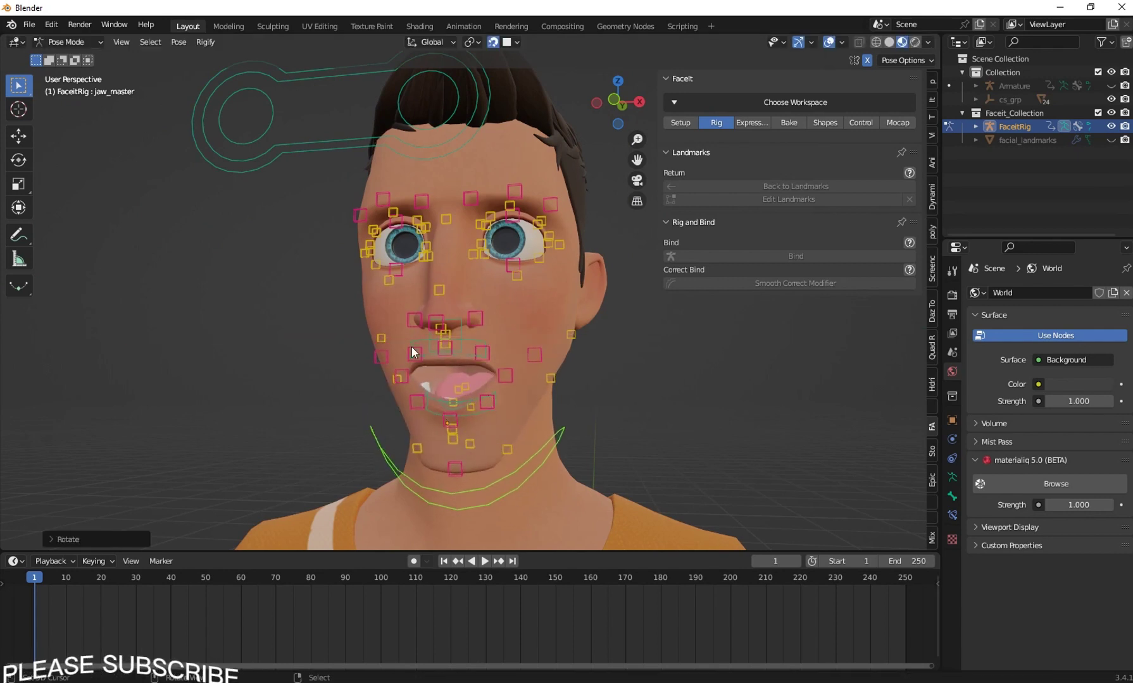
Test-move several facial controls, including those on the cheek and chin.
middle_drag(506, 481, 361, 215)
scroll(405, 251, down, 2)
right_drag(342, 130, 325, 96)
right_drag(335, 115, 351, 104)
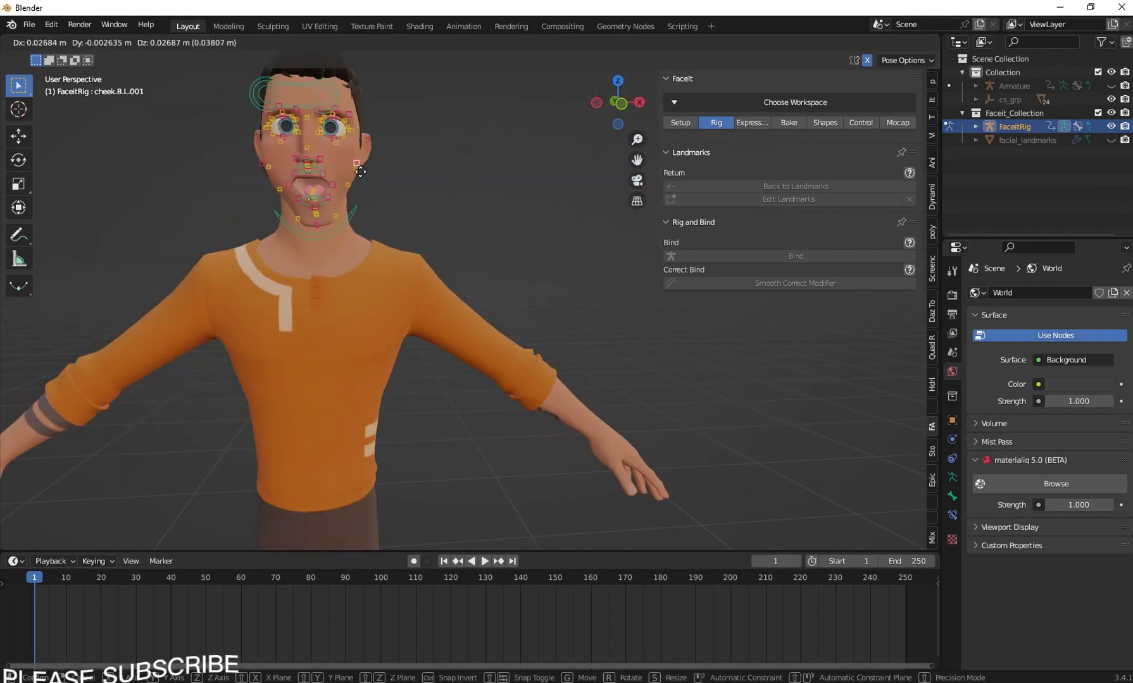
right_drag(351, 167, 365, 174)
right_drag(336, 215, 349, 222)
Clear the rotation and location of all FaceitRig controls and return to Object Mode.
key(a)
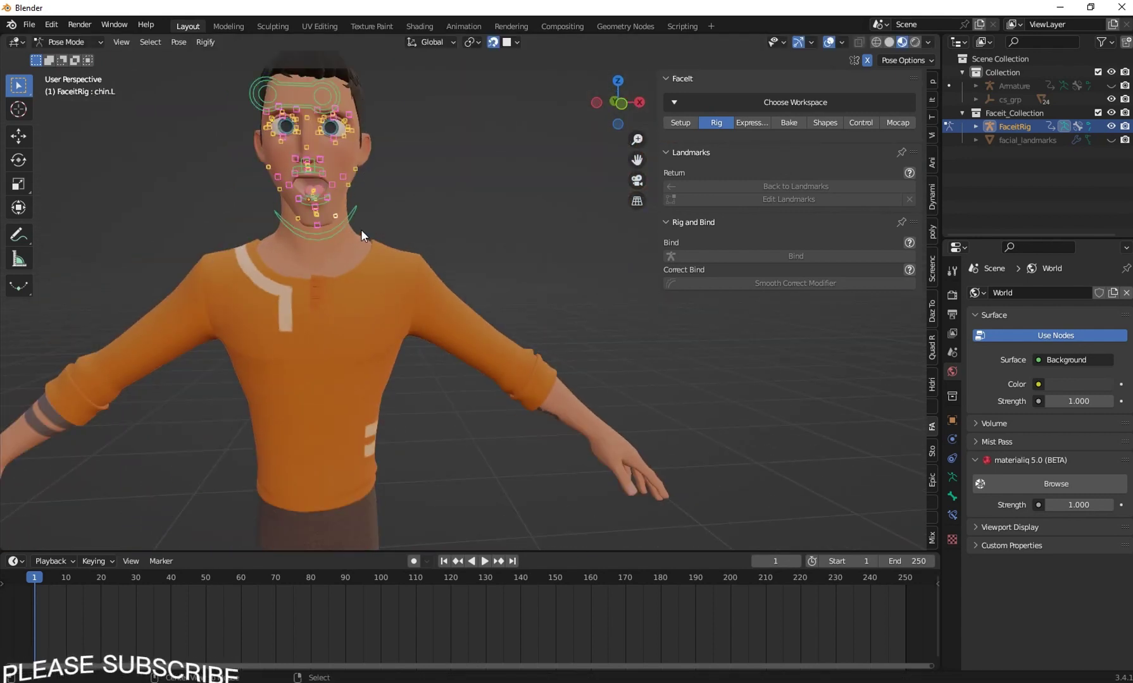
key(alt+r)
key(alt+g)
scroll(317, 183, up, 1)
shift+middle_drag(317, 184, 394, 288)
scroll(394, 288, up, 2)
click(70, 43)
click(77, 57)
Load the Faceit ARKit expressions with Auto Scale, XYZ, Scale Eye Dimensions, Append and Default Constraints.
drag(657, 140, 549, 136)
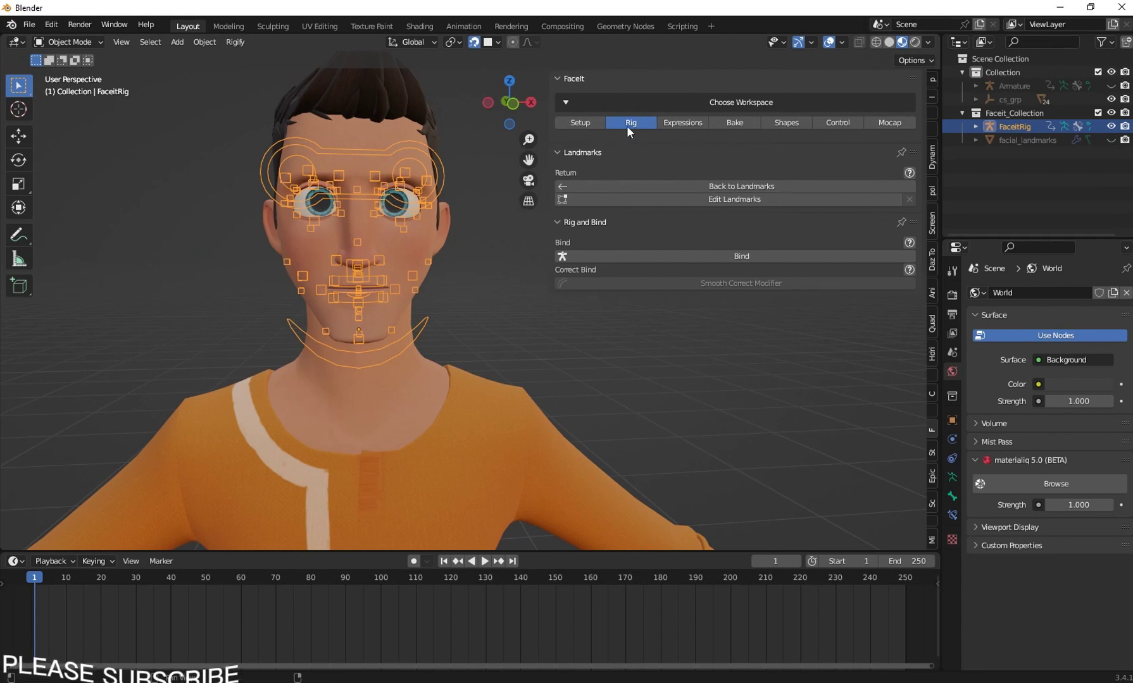
click(693, 123)
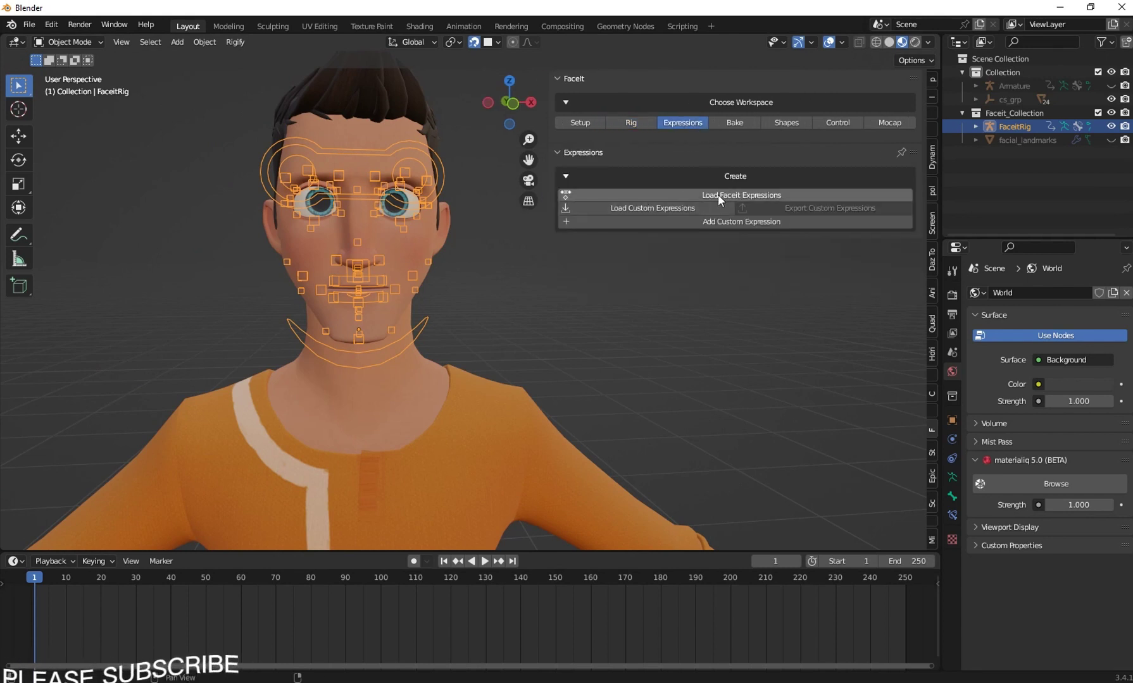
click(751, 196)
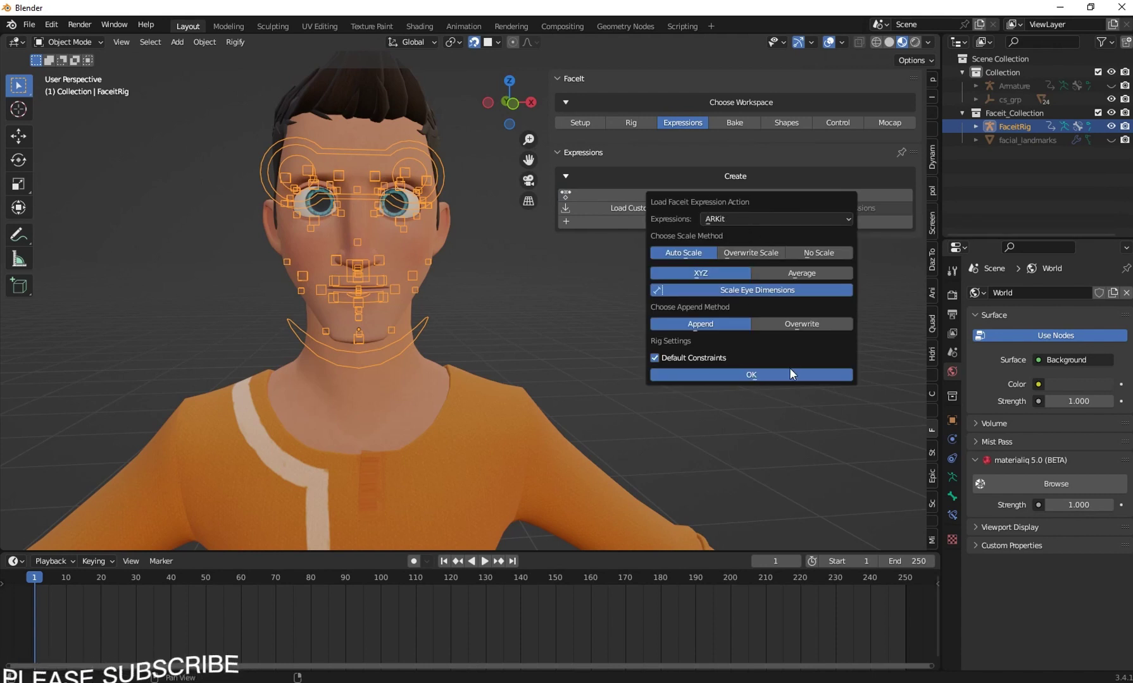
click(700, 371)
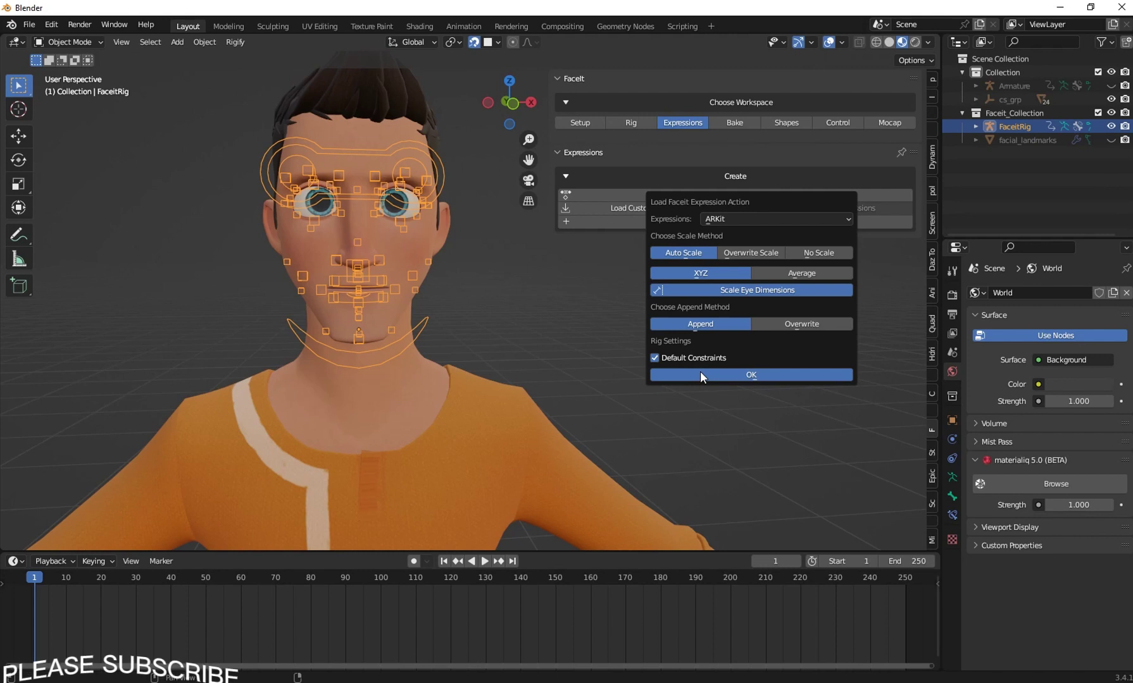
Play through the facial expression animation to examine the deformations and return to frame 1.
scroll(392, 250, up, 5)
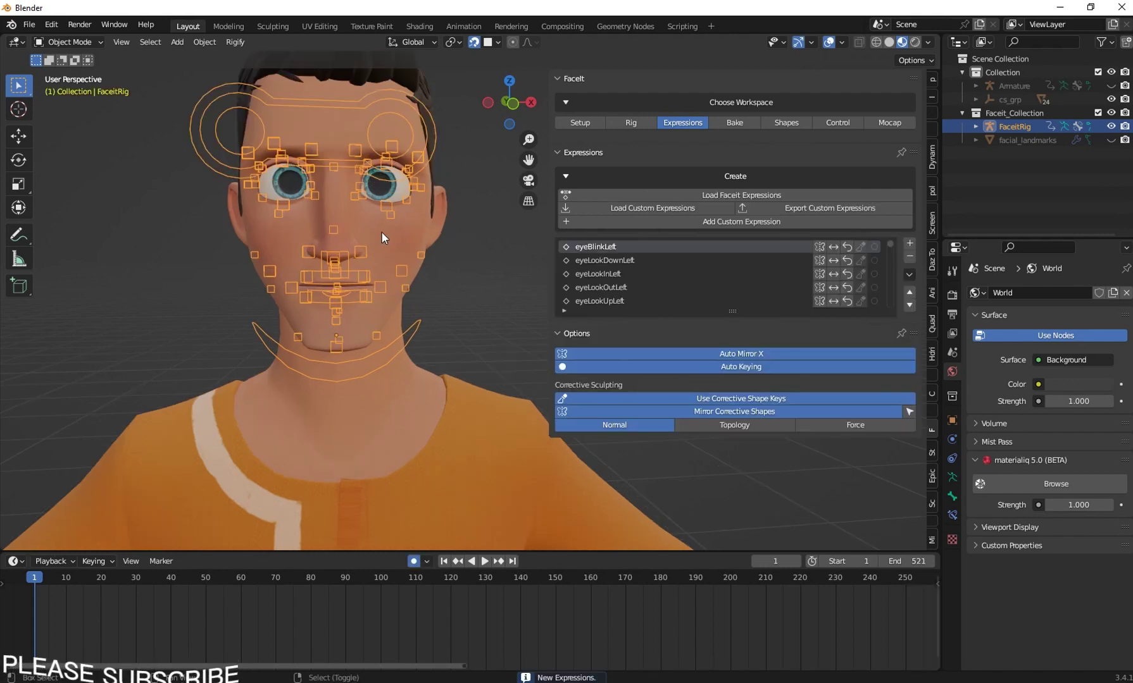
scroll(370, 435, down, 5)
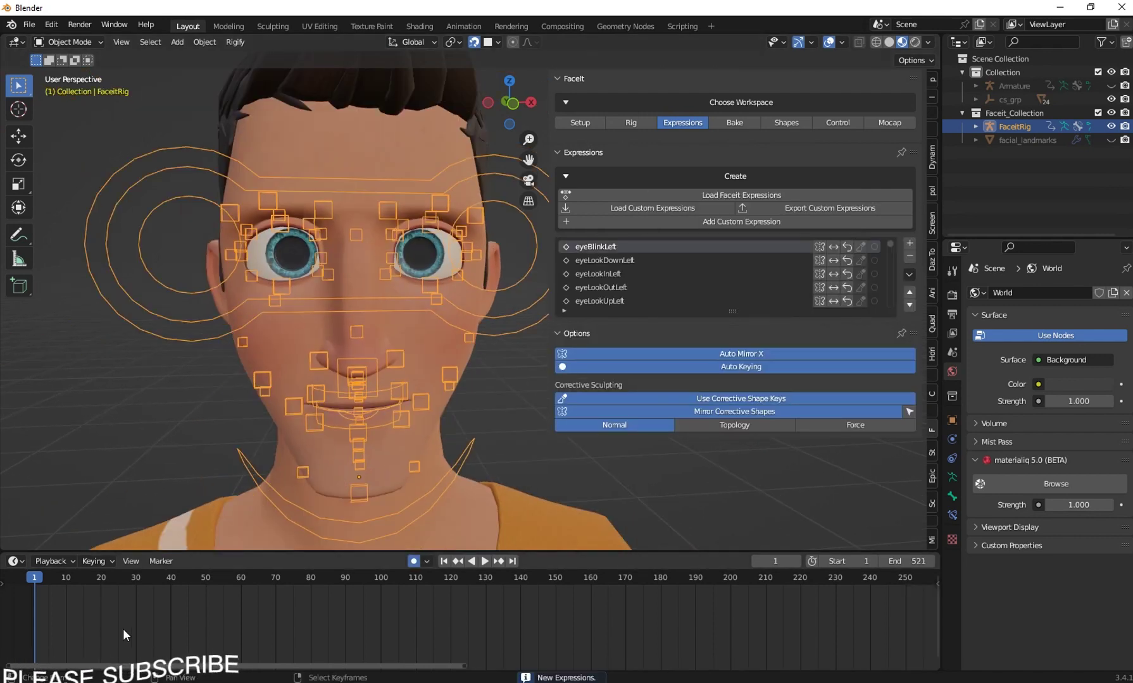
key(space)
scroll(468, 499, down, 6)
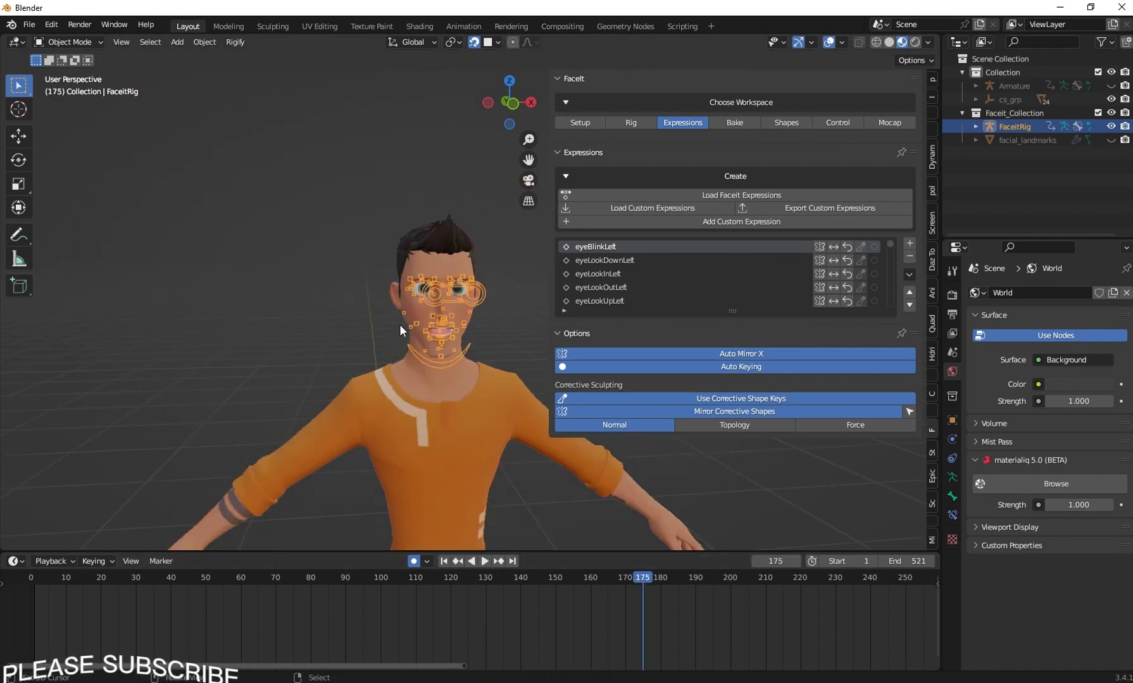
click(482, 562)
click(483, 563)
scroll(409, 344, up, 6)
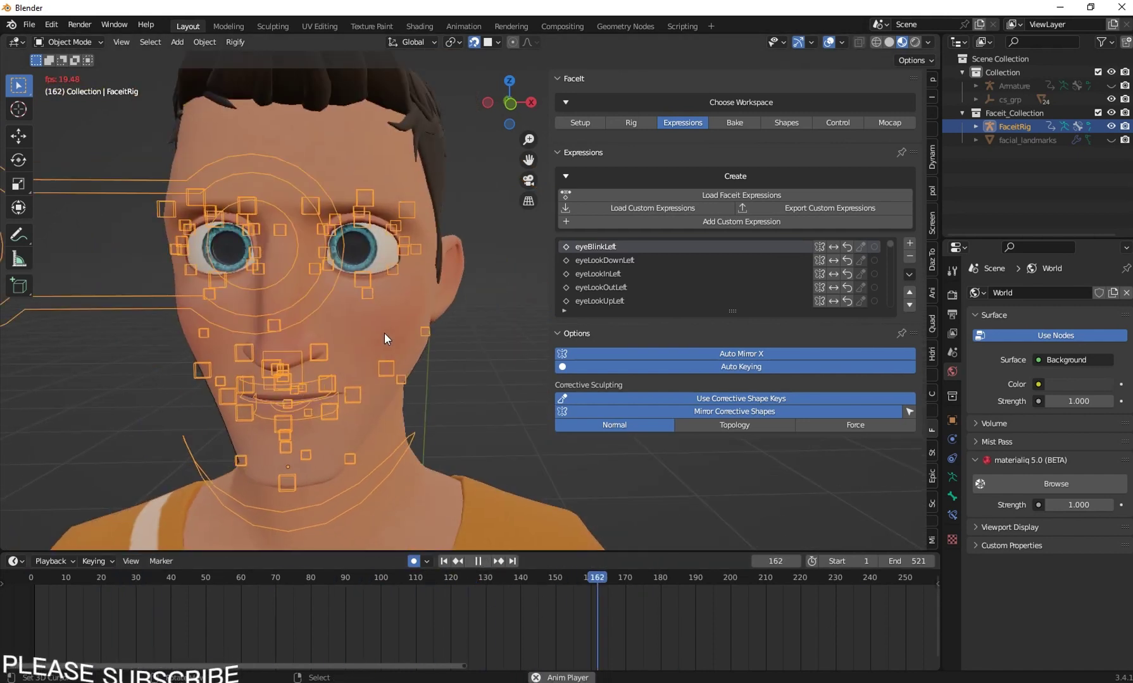
scroll(384, 333, down, 6)
scroll(526, 617, down, 10)
click(484, 573)
click(483, 564)
scroll(430, 392, up, 6)
scroll(534, 620, down, 10)
mouse_move(542, 623)
mouse_down()
mouse_move(459, 627)
mouse_move(544, 620)
mouse_up()
click(445, 563)
scroll(325, 247, up, 3)
middle_drag(319, 234, 335, 236)
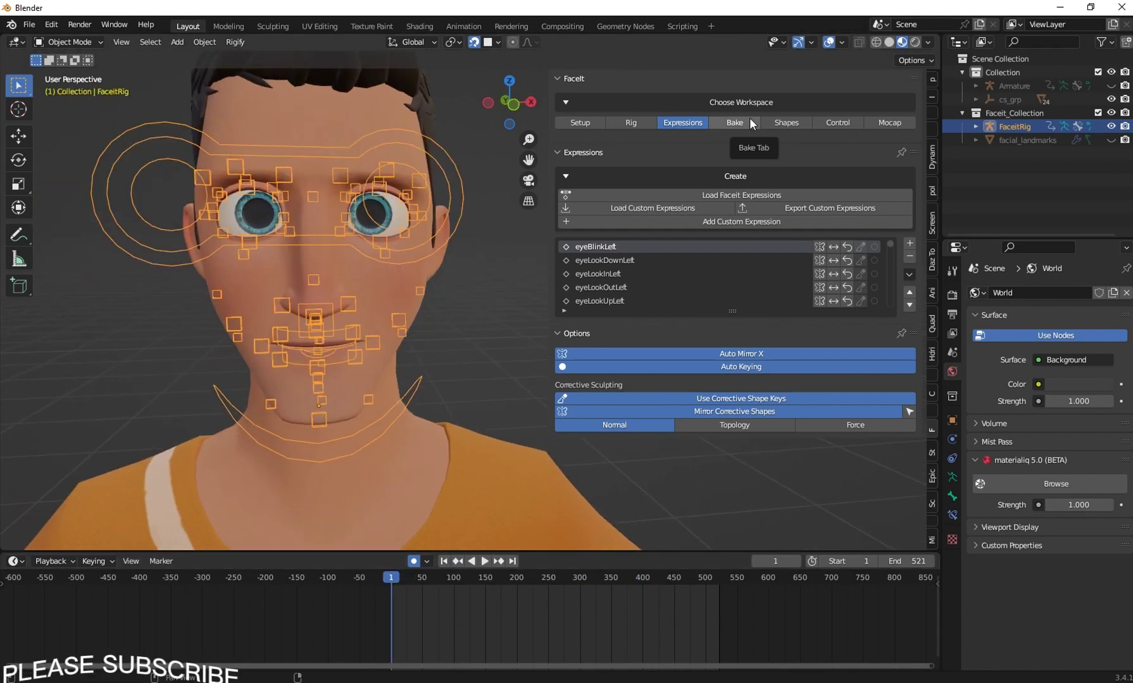
Bake the shape keys with Keep Faceit Rig Active, Use all available Shape Keys, Use Other Armatures and Use Other Transformations enabled.
click(728, 121)
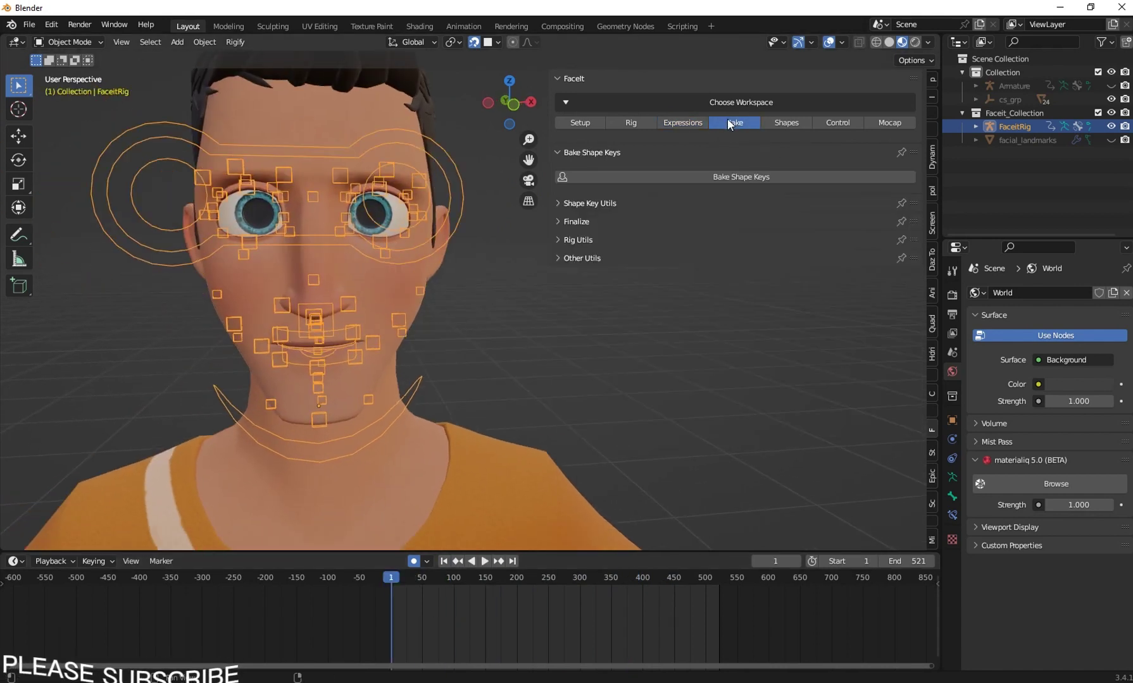
click(740, 176)
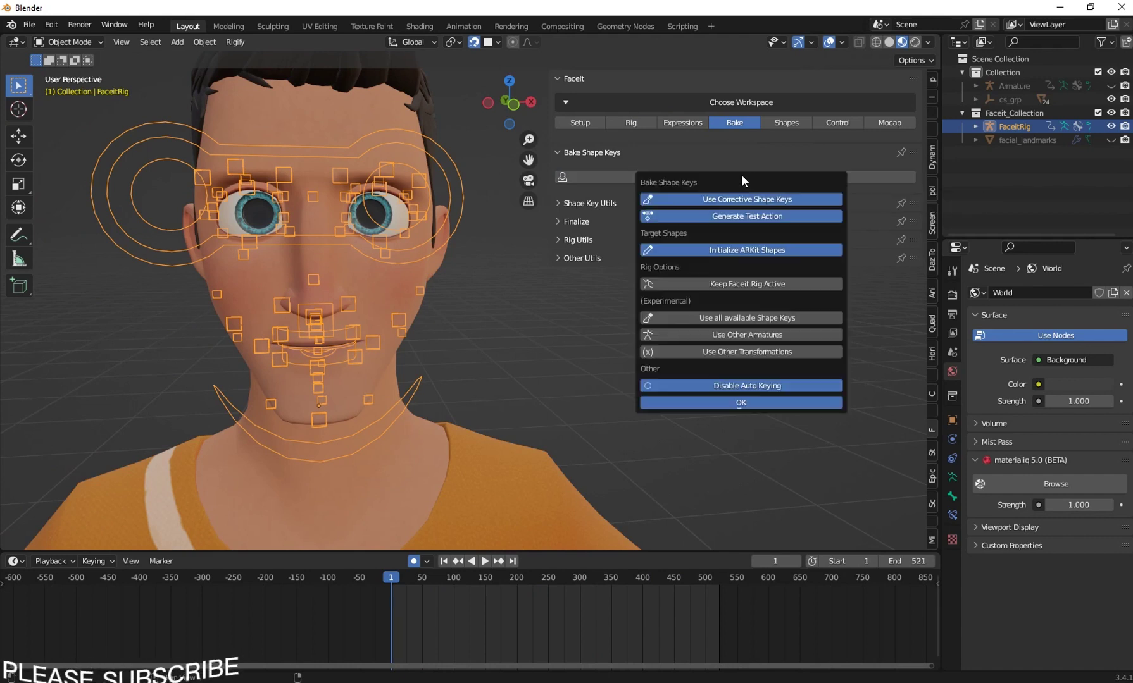
click(713, 285)
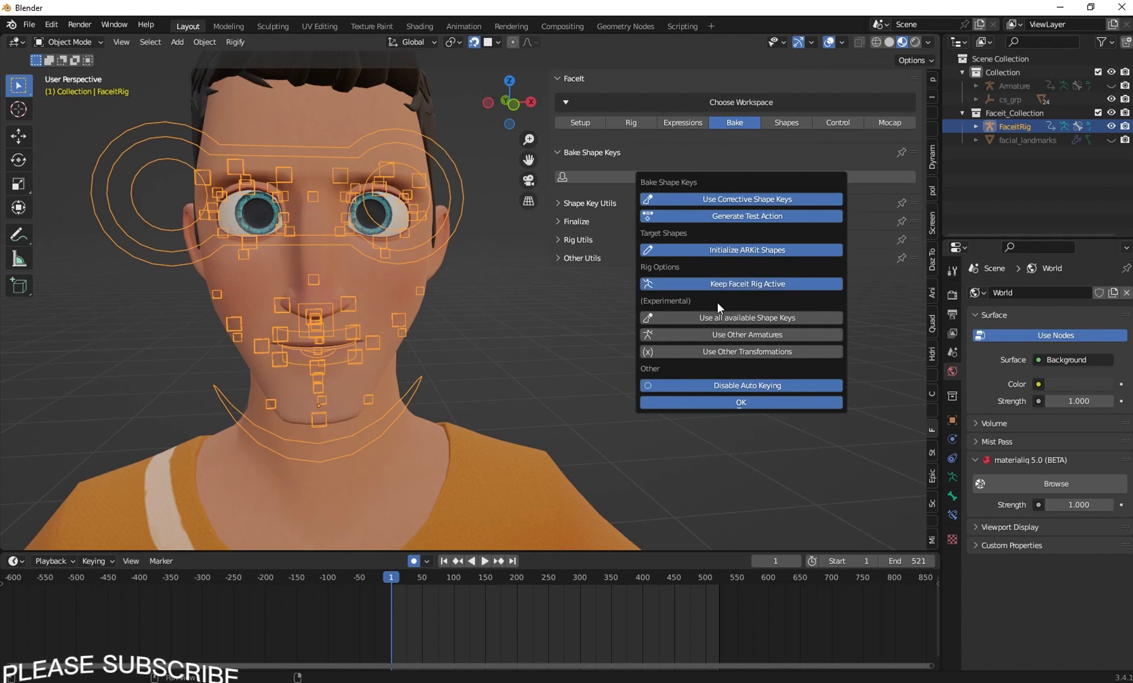
click(675, 316)
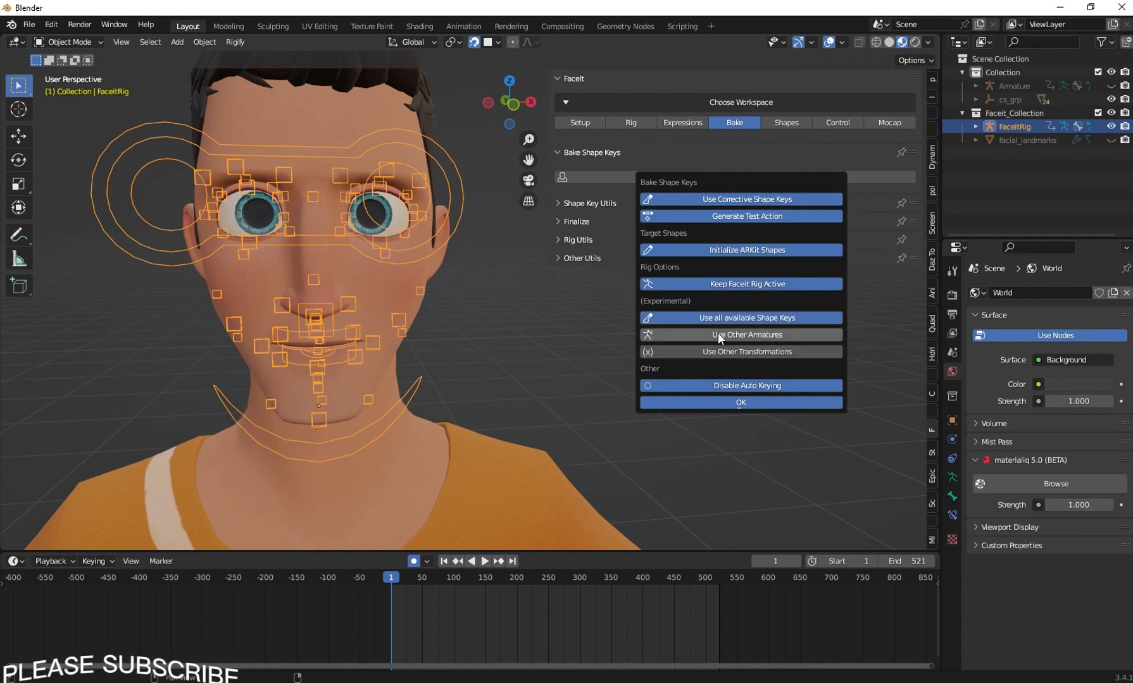
click(719, 338)
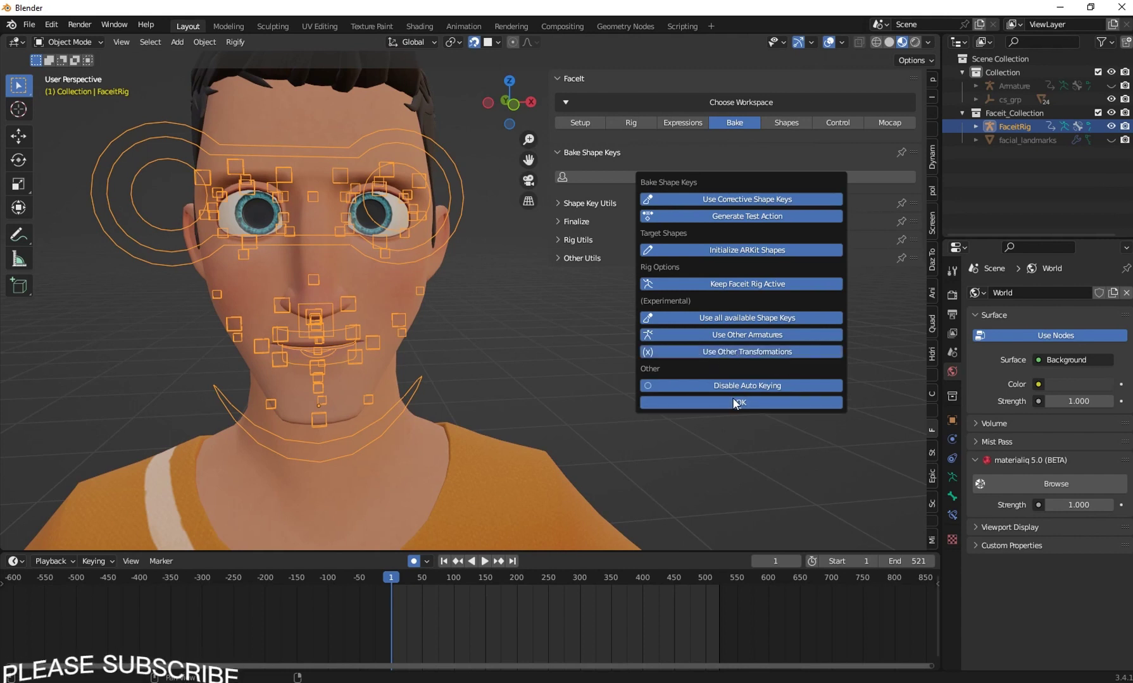
click(735, 402)
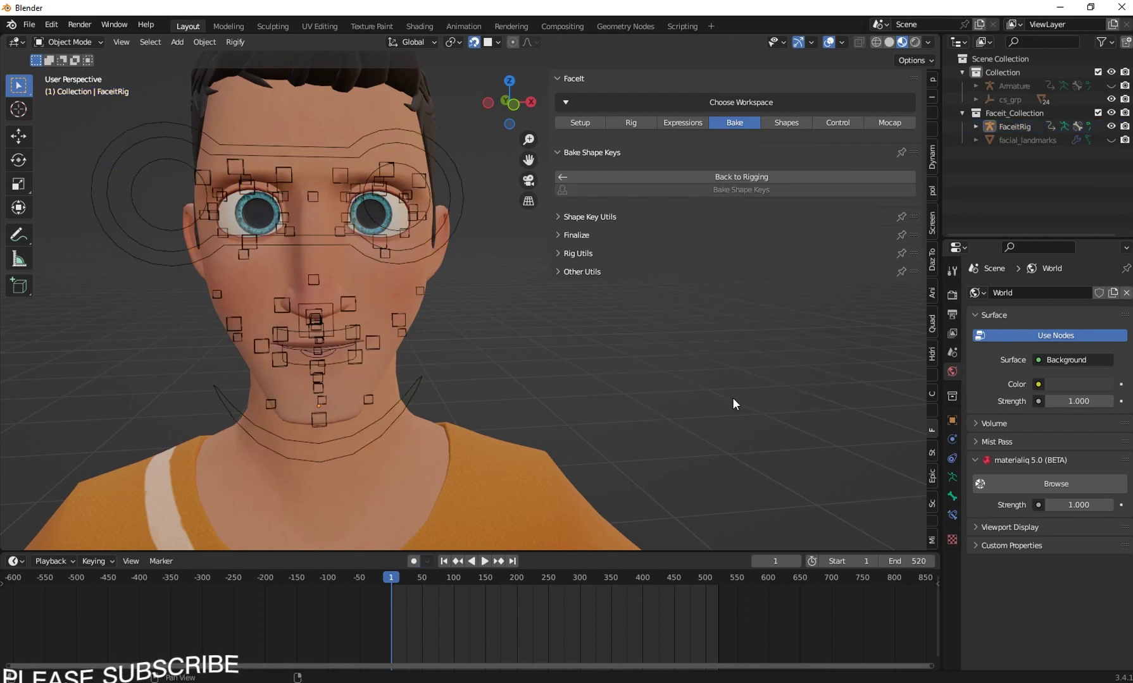
Examine the face mesh's baked shape keys, including jawForward and eyeSquintLeft.
click(420, 266)
click(952, 514)
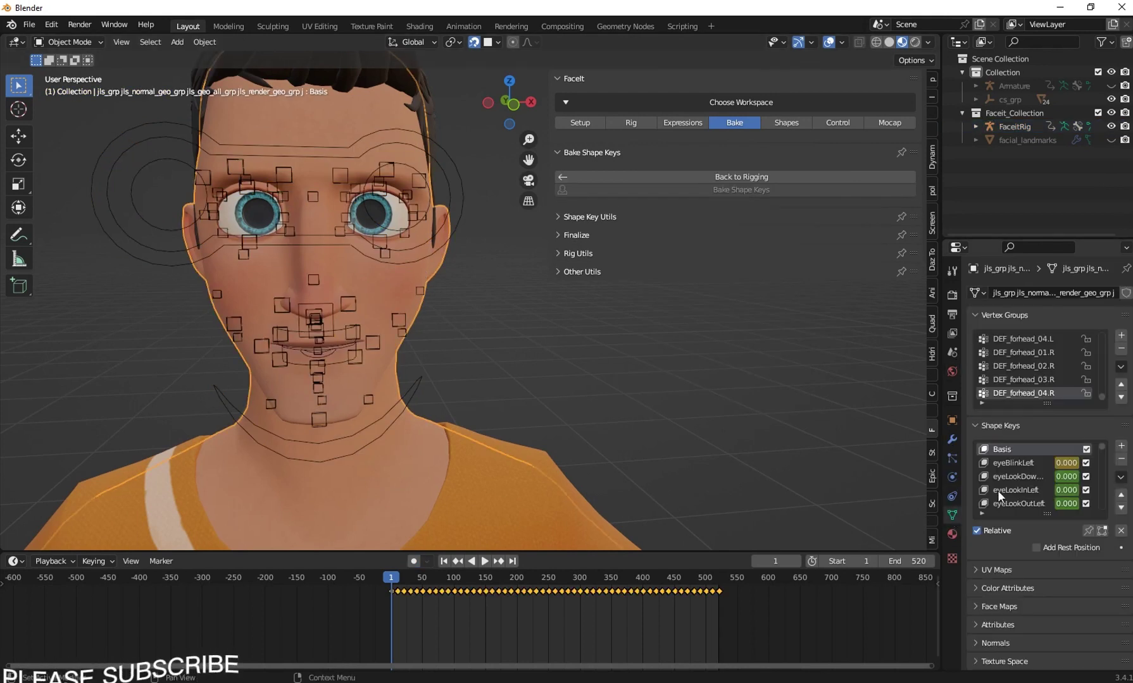
scroll(997, 490, down, 10)
scroll(997, 490, up, 15)
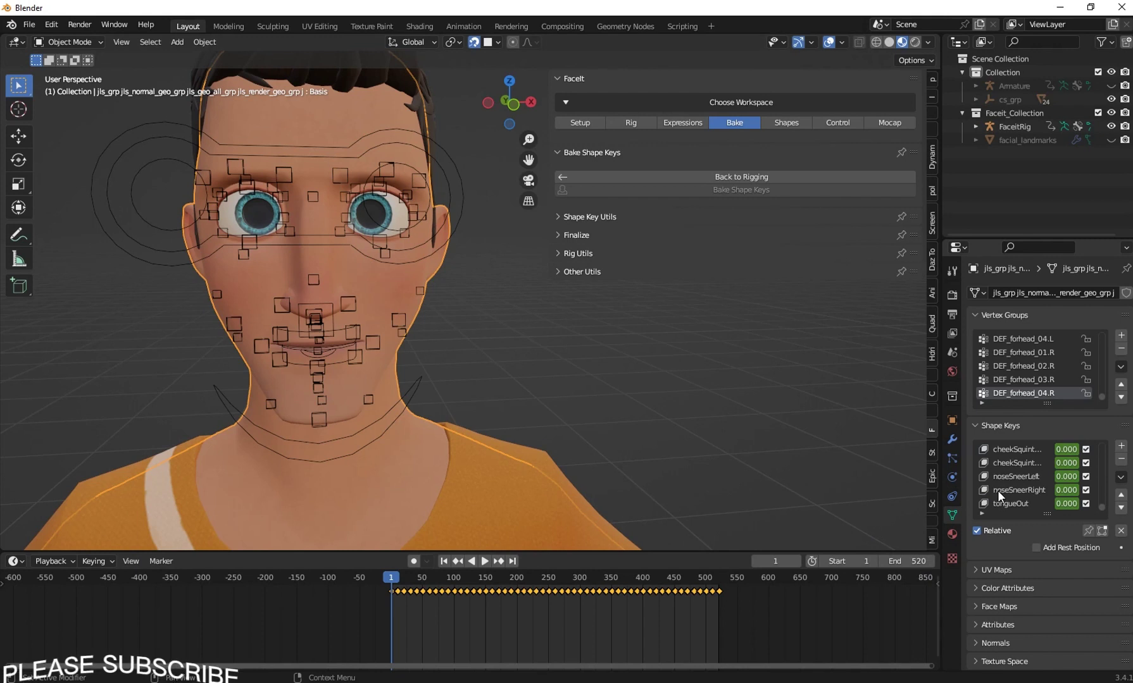
click(1006, 477)
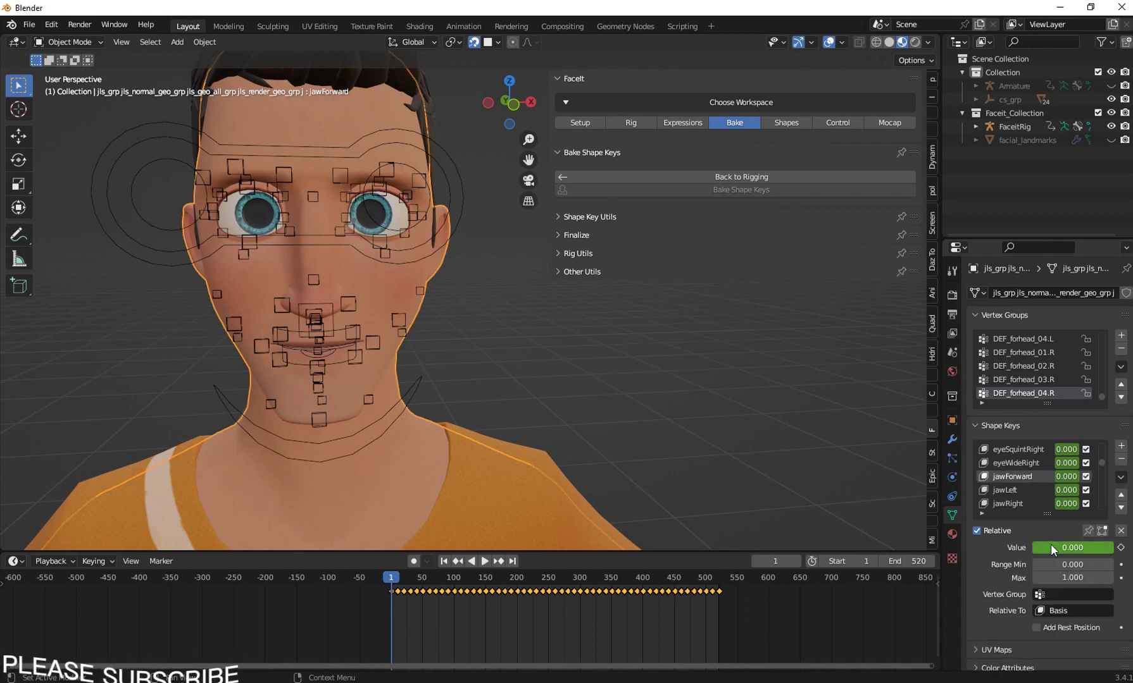
scroll(1043, 472, up, 5)
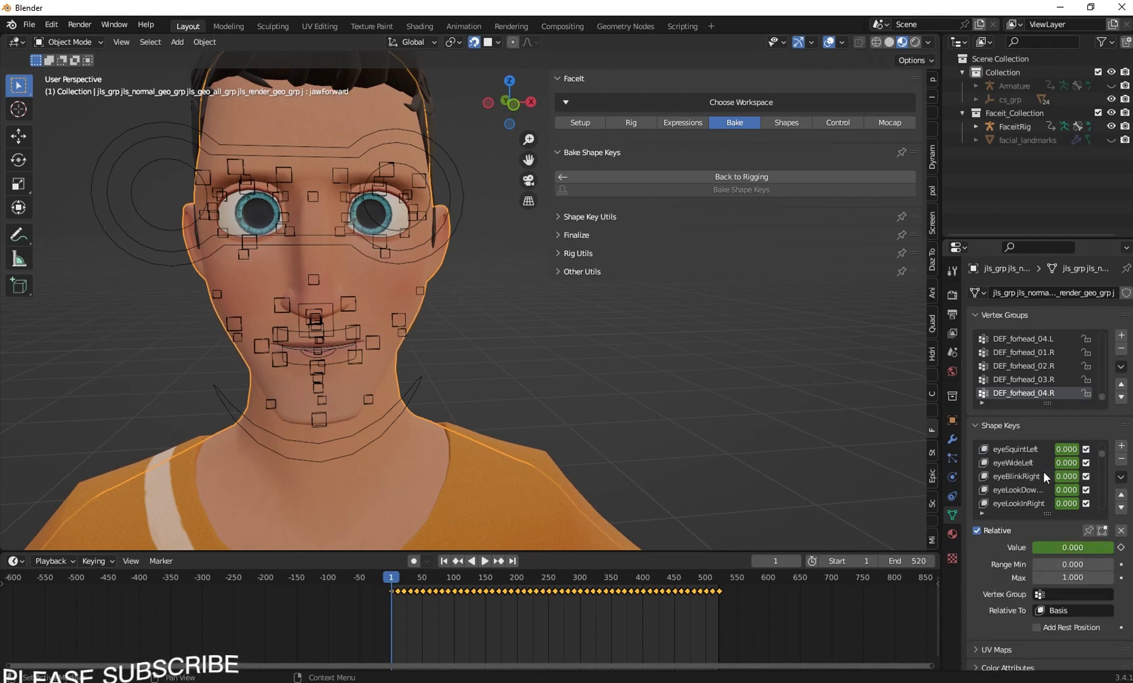
click(1015, 477)
drag(1063, 544, 1113, 548)
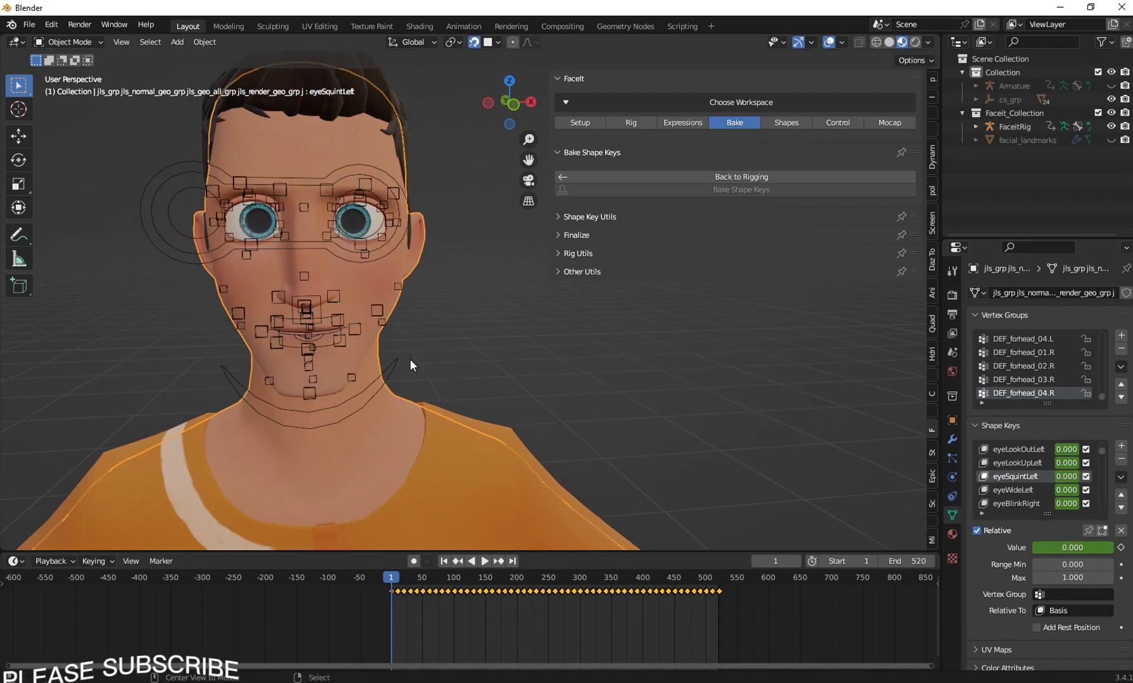
Unhide the body armature and select it.
key(alt+h)
scroll(409, 359, down, 5)
click(495, 338)
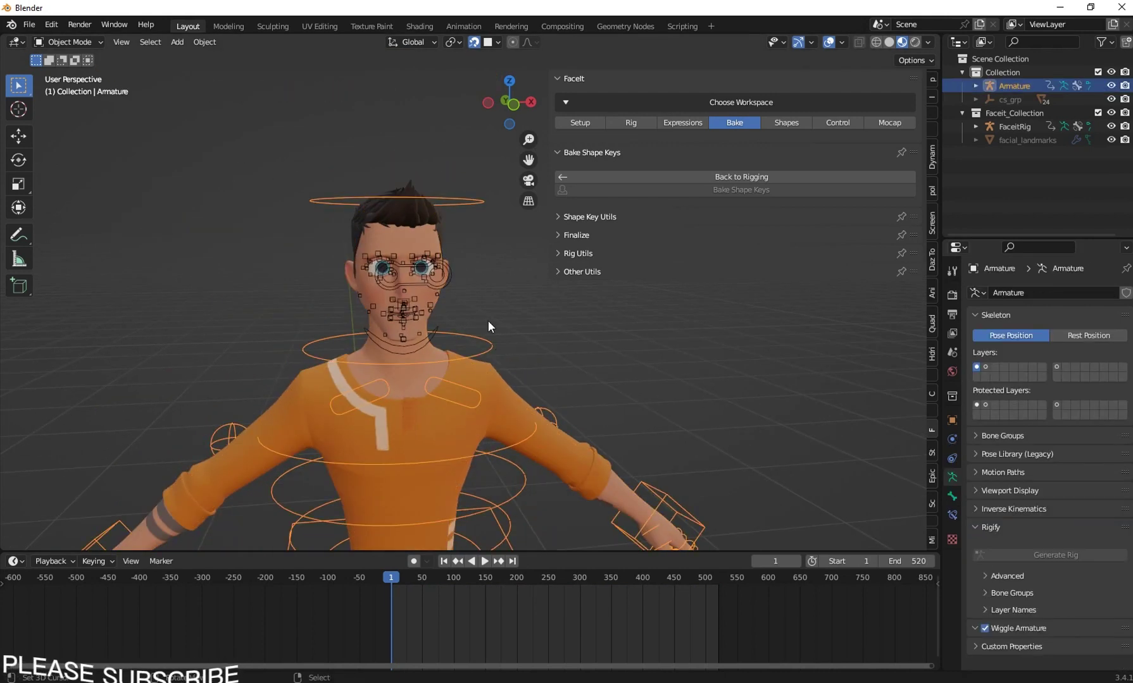
middle_drag(406, 380, 373, 352)
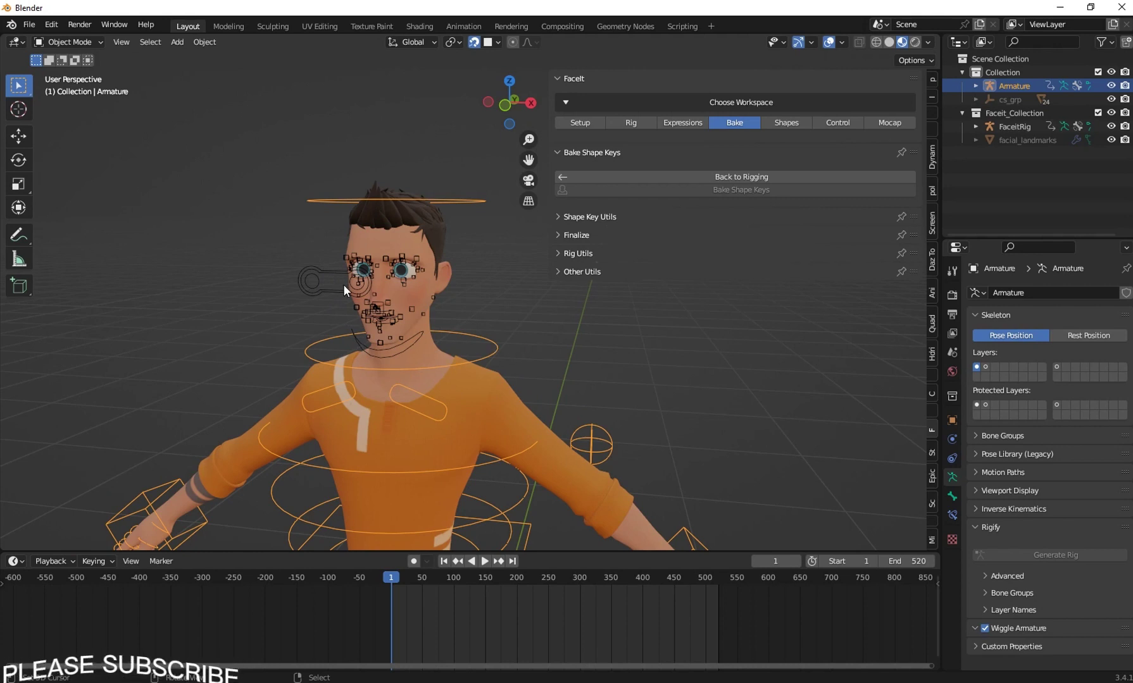
middle_drag(466, 341, 420, 292)
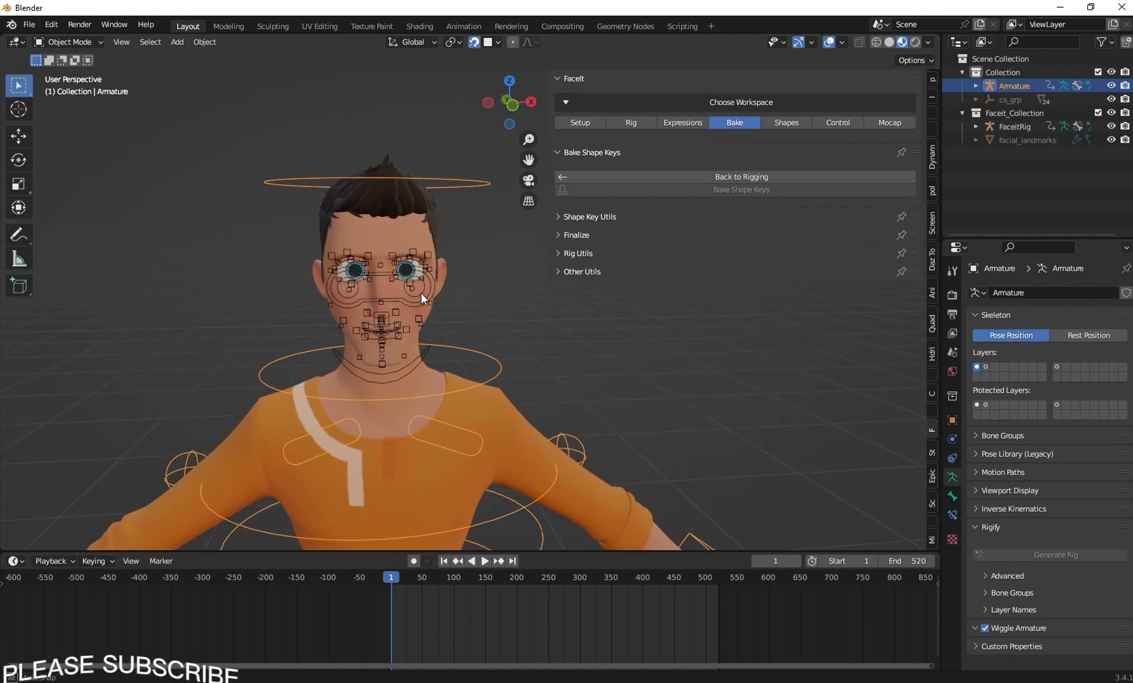
Set Armature as the Body Armature and Ctrl_Head as the bone for joining the Faceit rig.
click(577, 253)
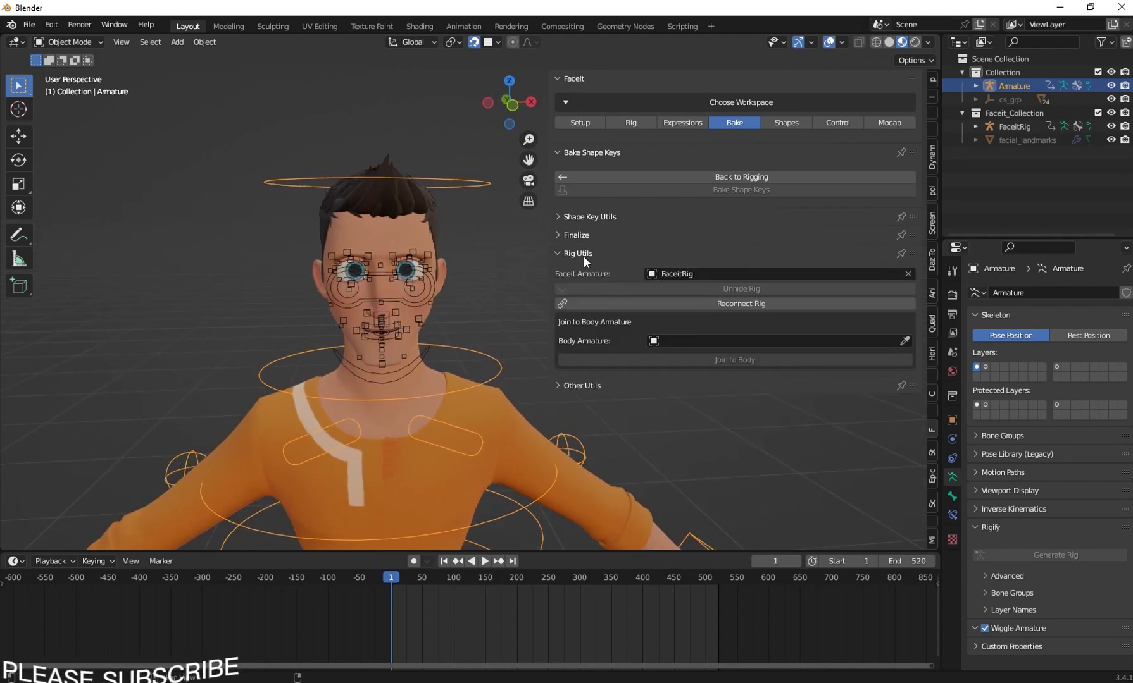
click(688, 341)
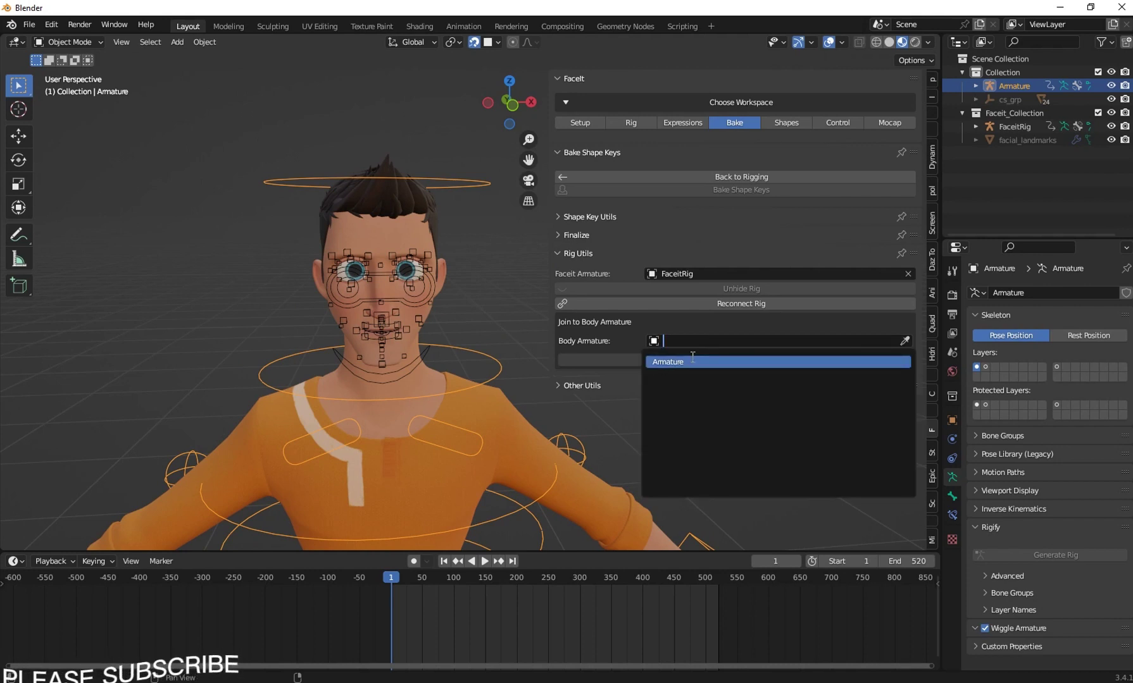
click(692, 359)
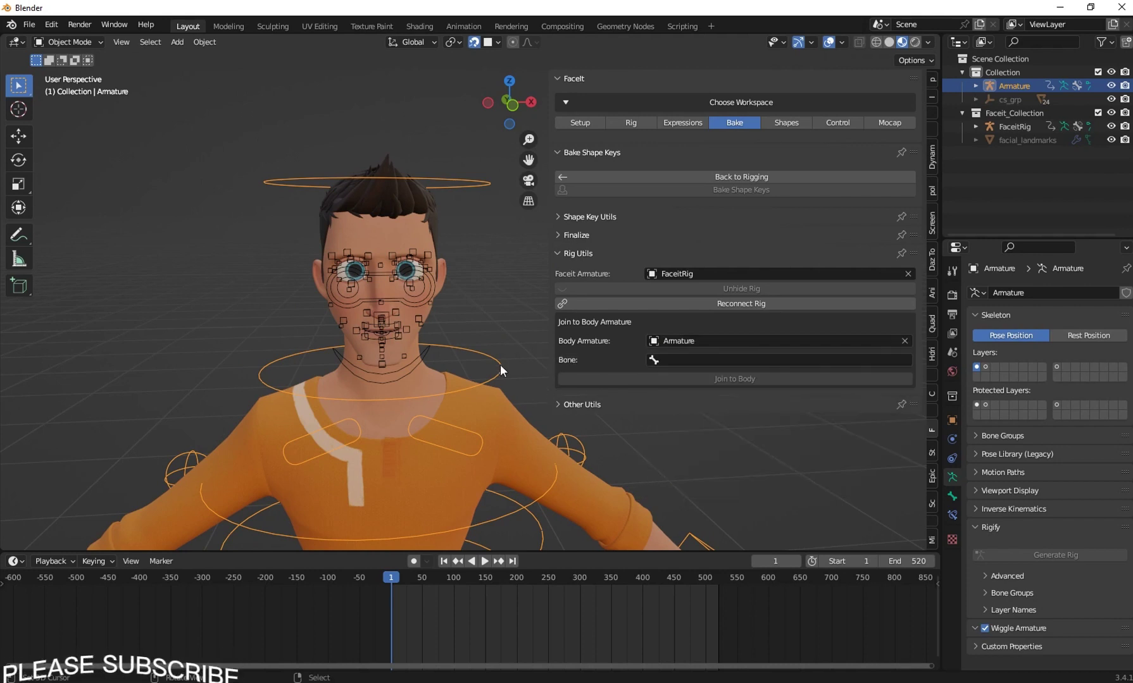
mouse_move(501, 374)
middle_down()
mouse_move(471, 361)
mouse_move(501, 359)
mouse_move(488, 370)
mouse_move(497, 376)
middle_up()
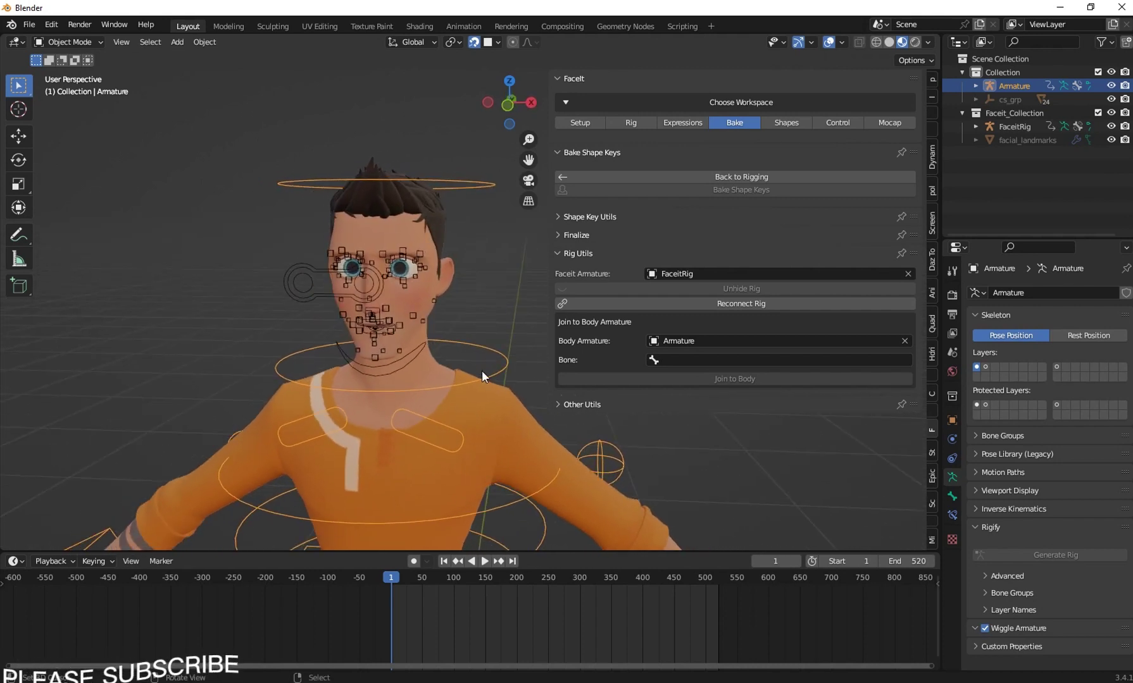
click(676, 361)
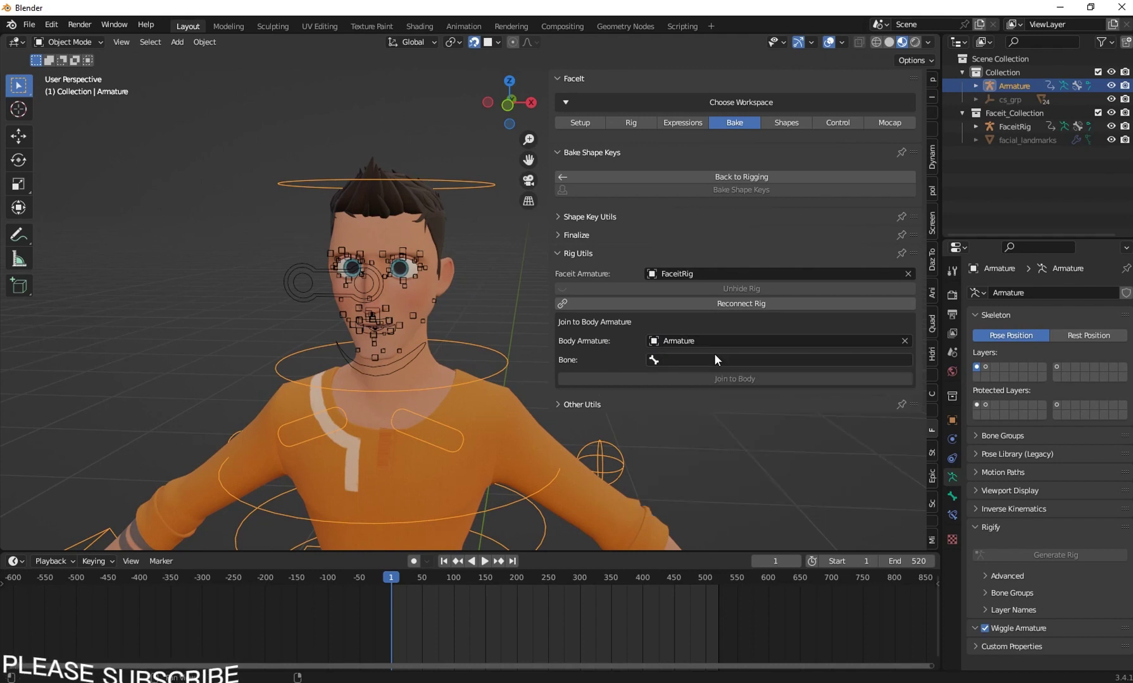
click(694, 361)
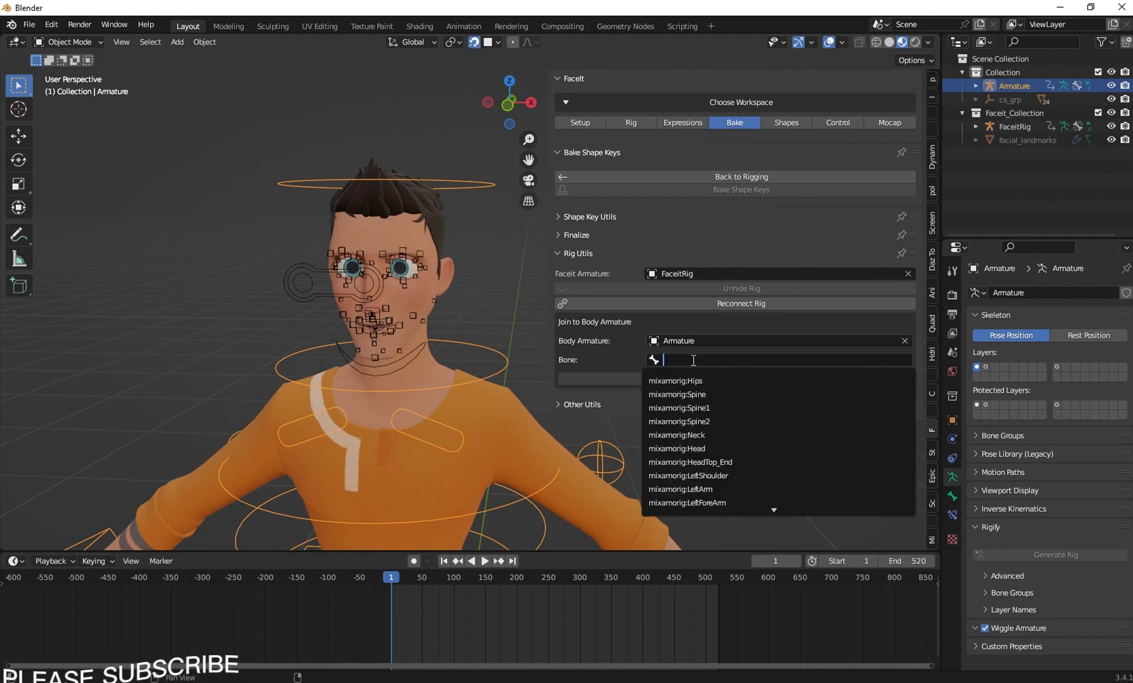
text(ct)
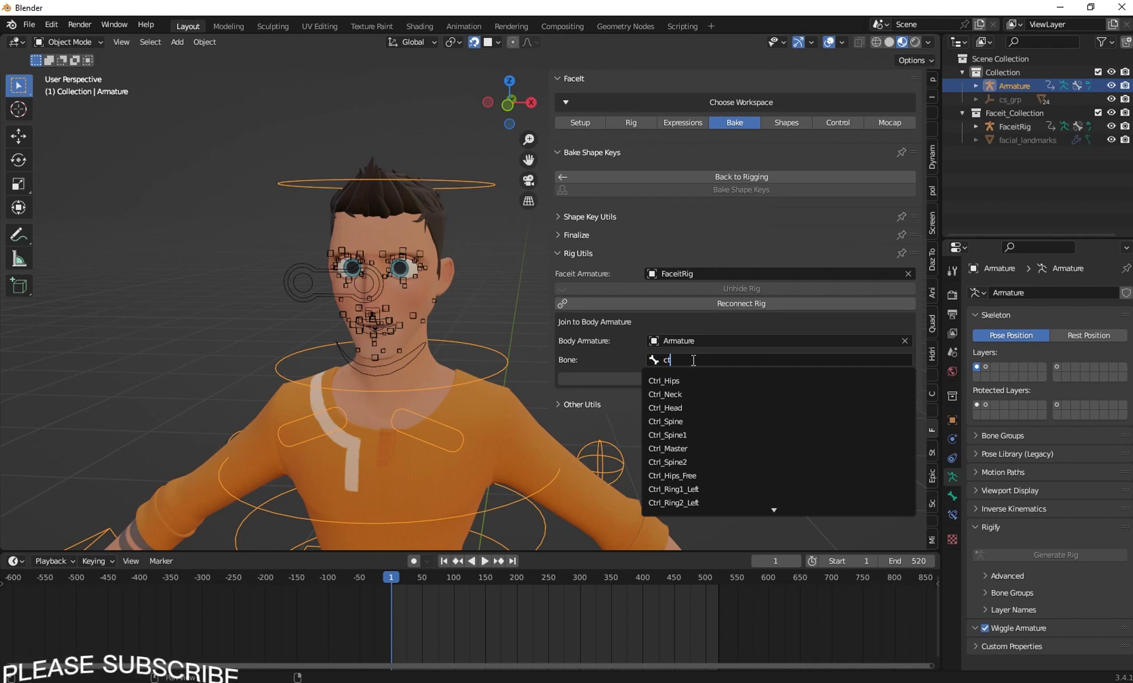
text(rl)
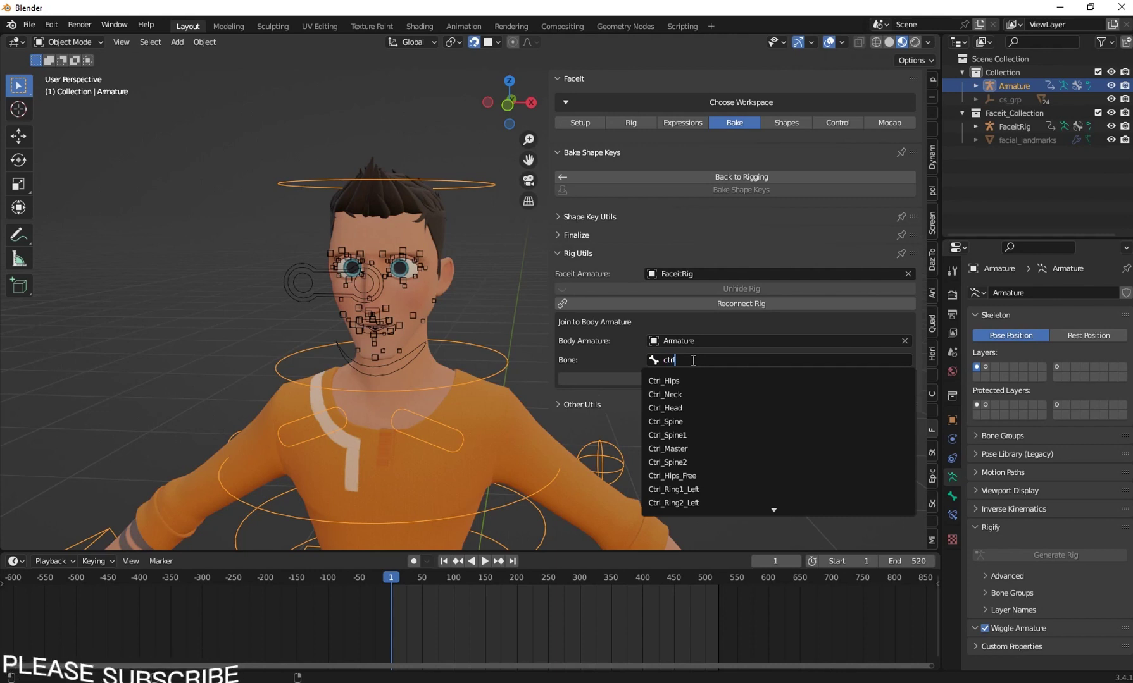
text(_head)
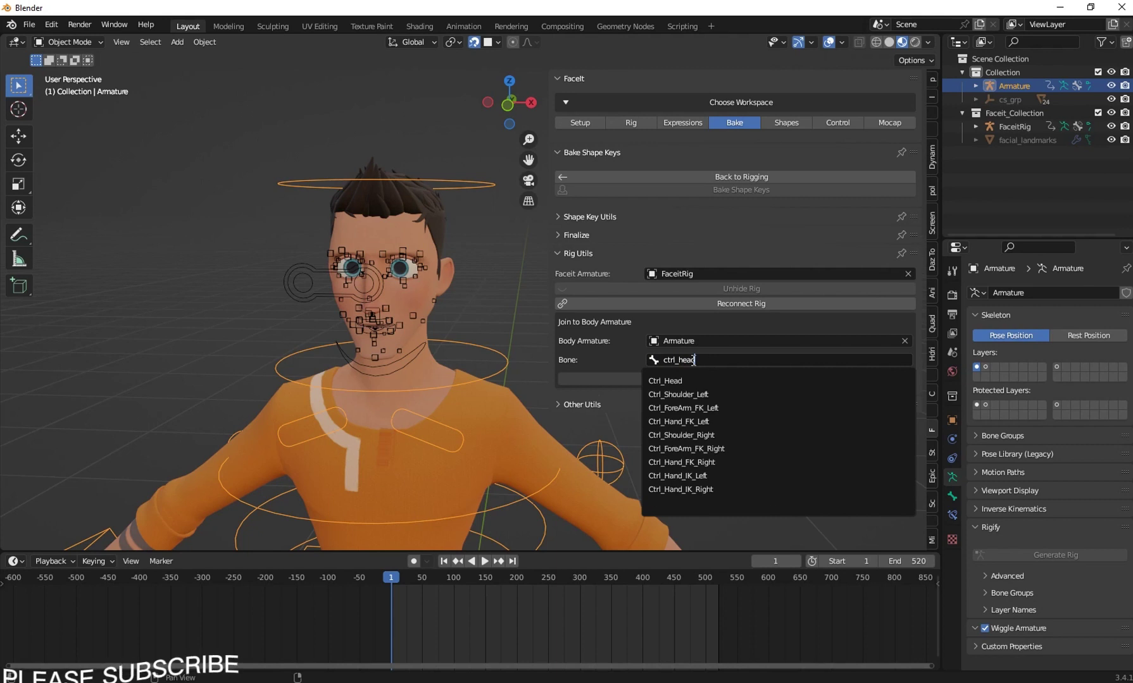
click(683, 380)
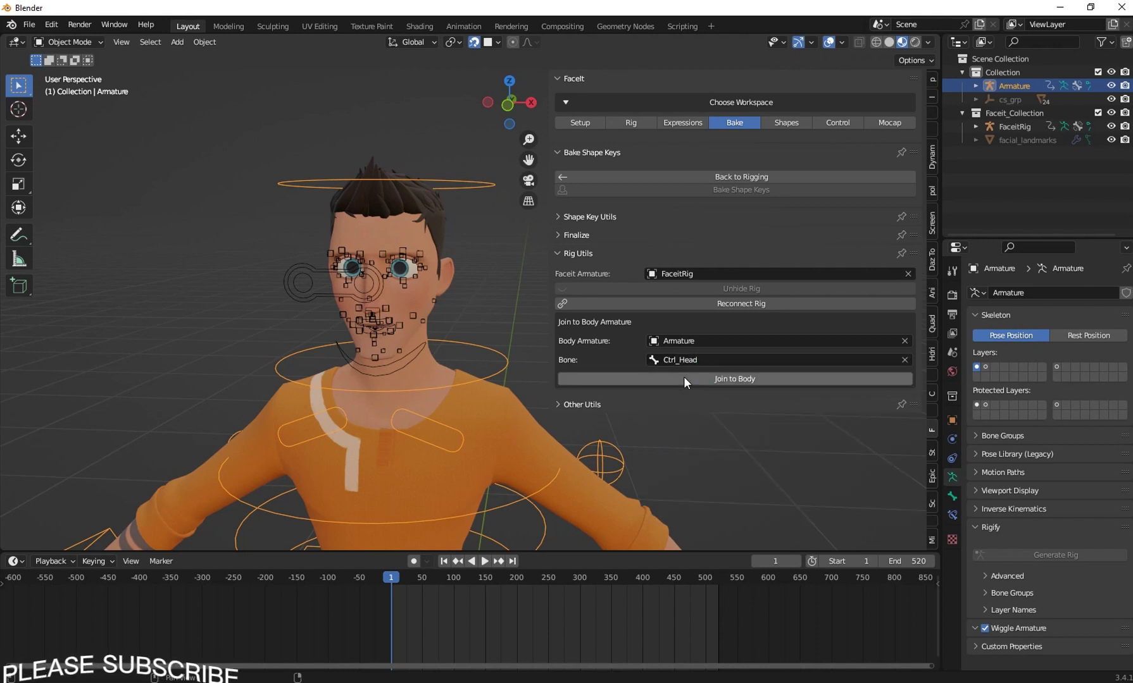
Join the Faceit rig to the body with Merge Faceit Weights and Keep Bone Groups enabled.
middle_drag(350, 393, 344, 382)
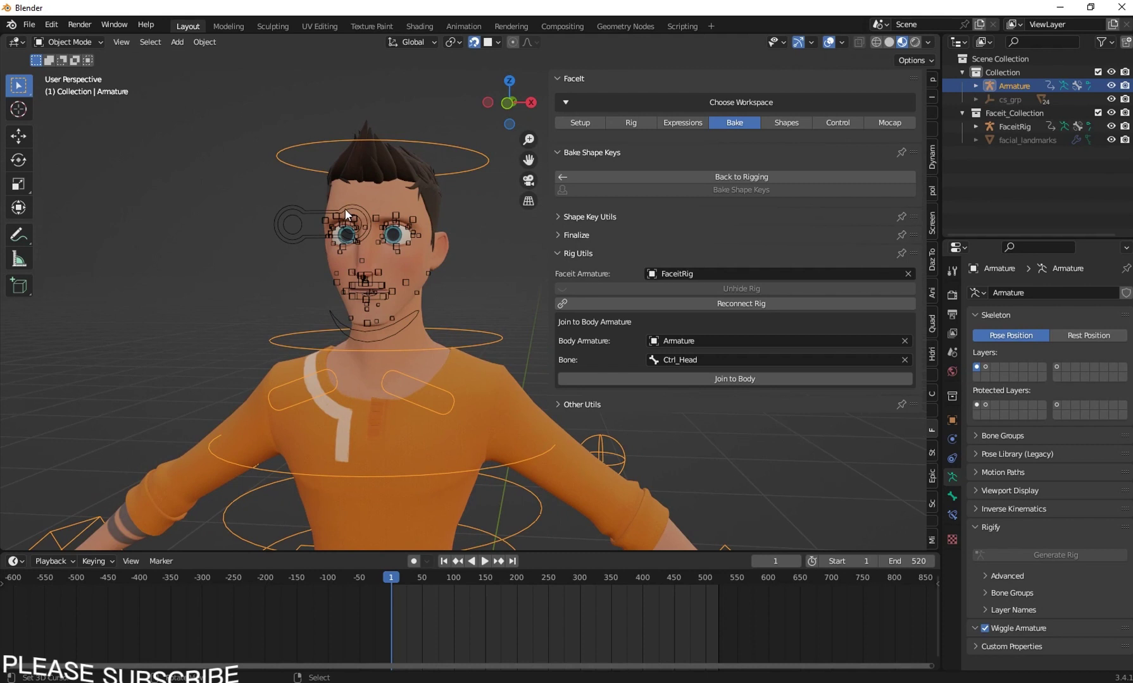
click(732, 382)
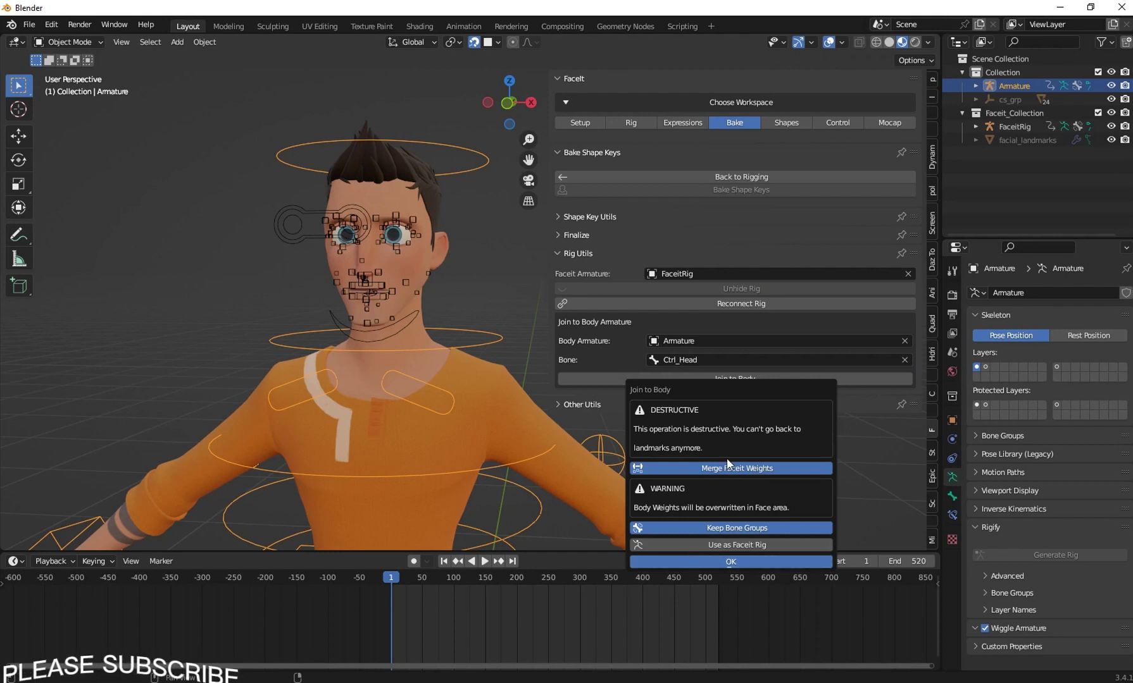
click(713, 561)
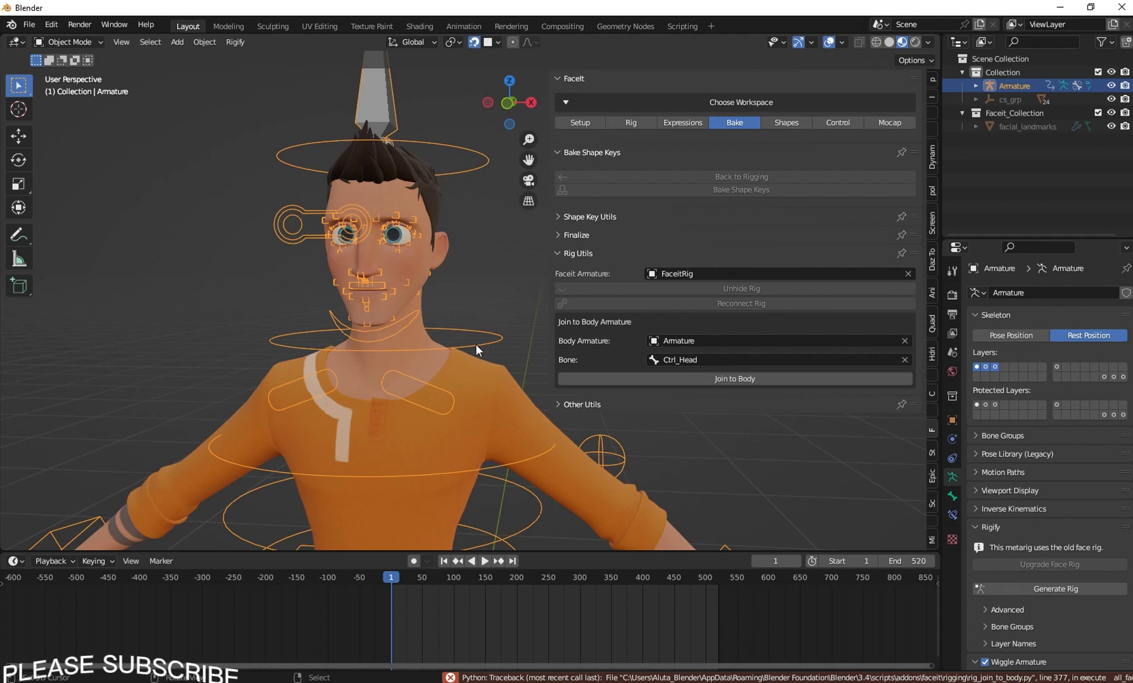
Switch the joined armature to Pose Mode and set its skeleton to Pose Position.
scroll(475, 354, down, 4)
key(g)
right_click(532, 413)
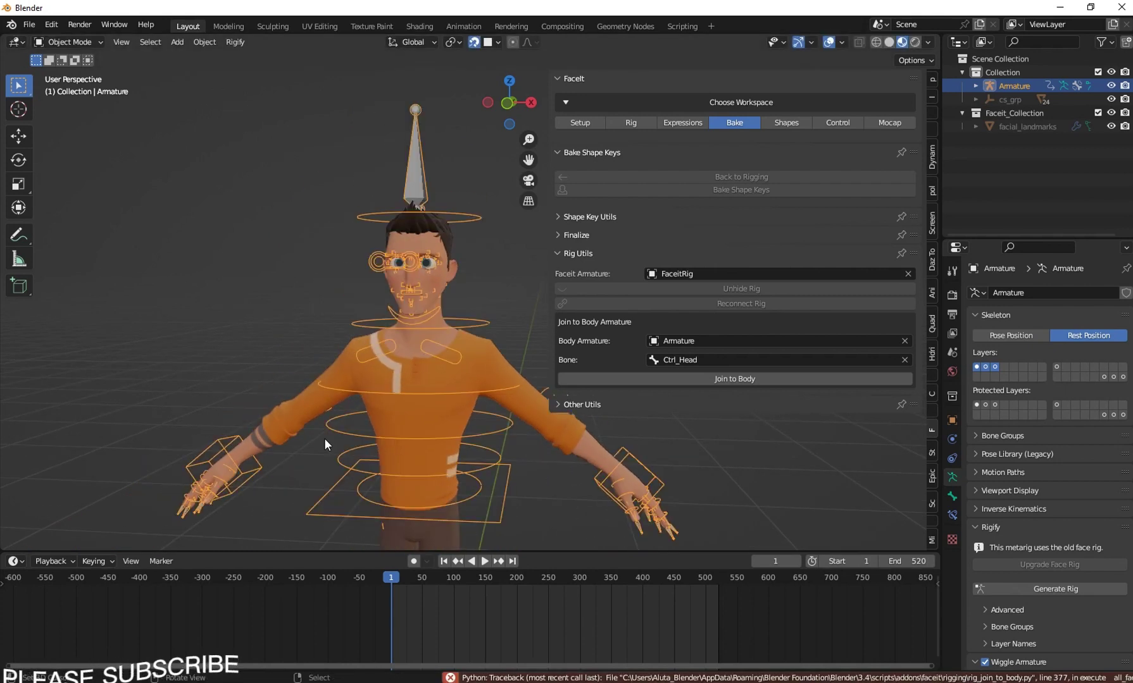
click(67, 41)
click(69, 94)
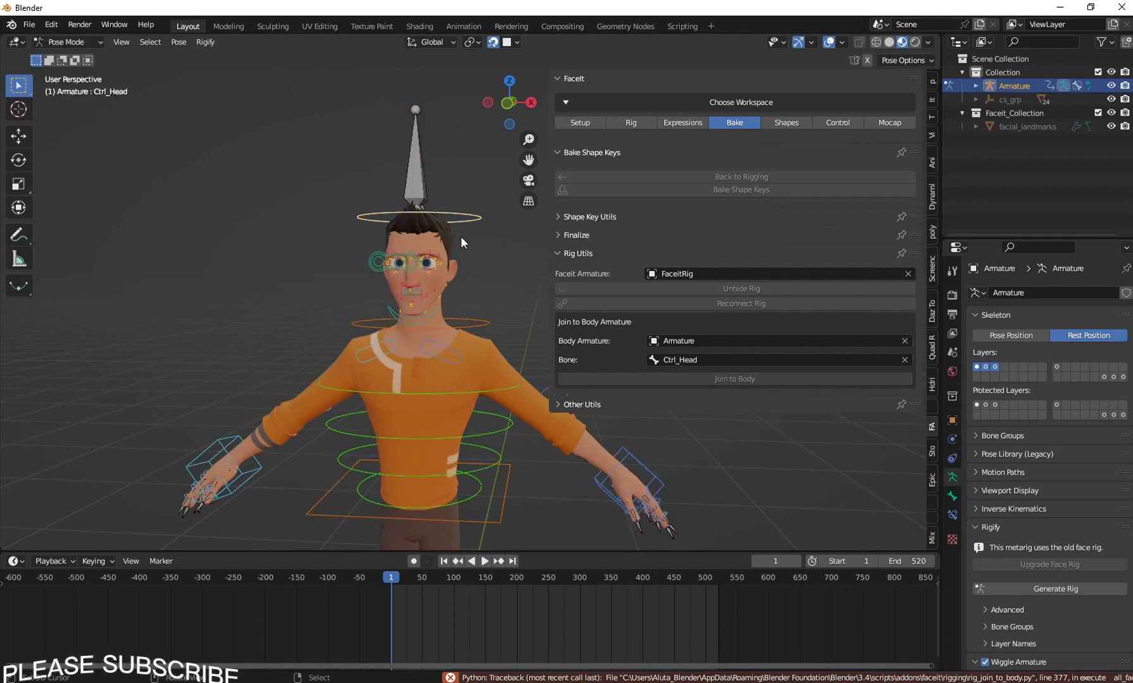
key(g)
key(g)
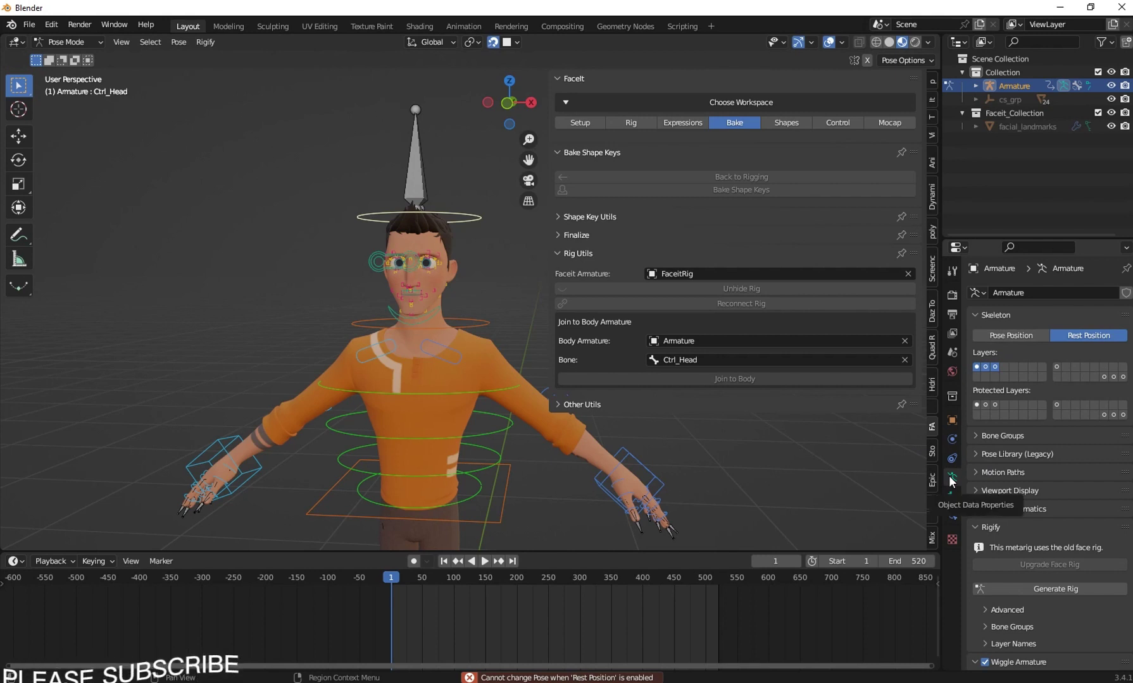
click(1015, 336)
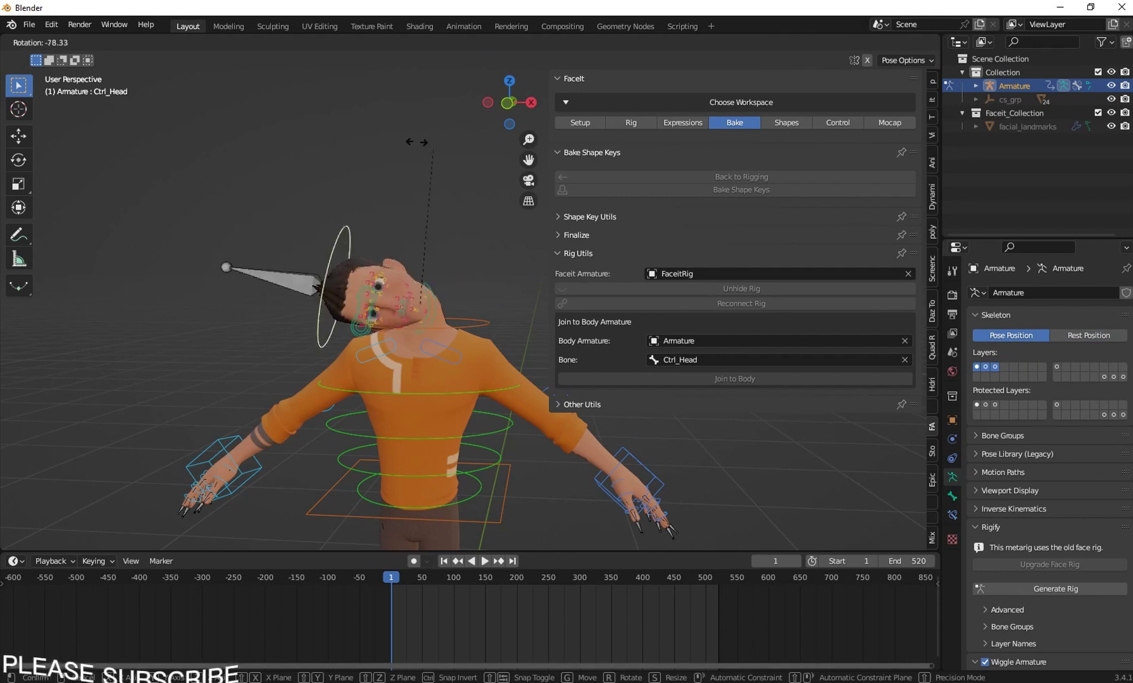
Test the rig by trial-moving the left hand IK and hips controls and trial-rotating the head control, cancelling each transform.
click(623, 473)
middle_drag(622, 474, 482, 452)
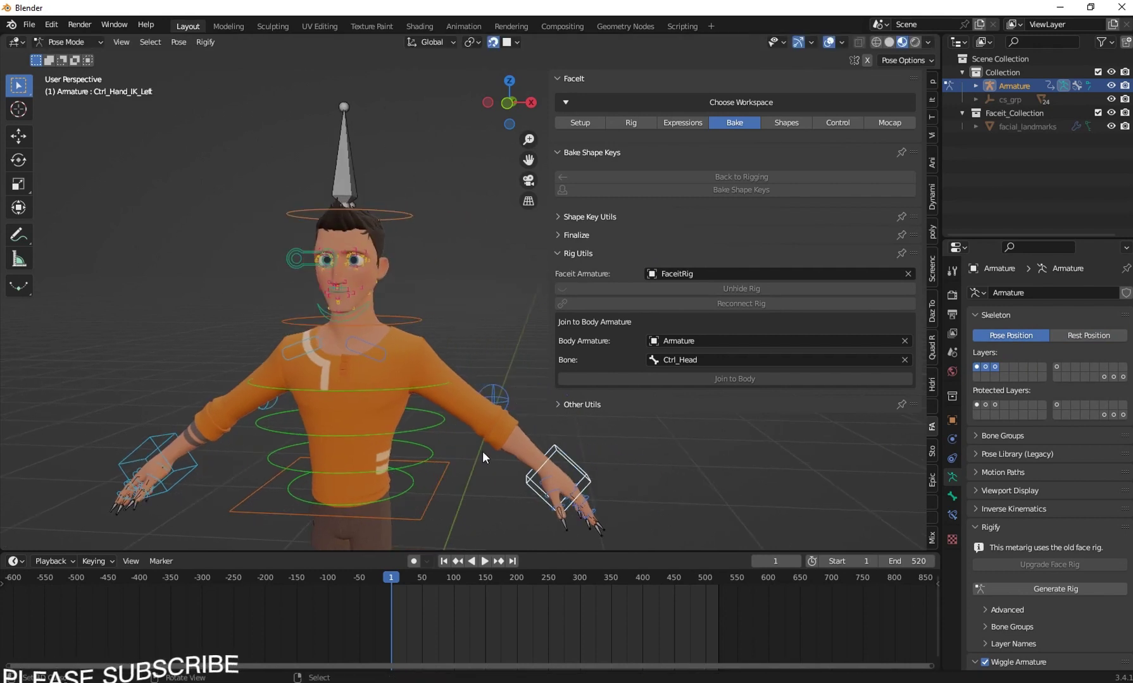
key(g)
right_click(381, 436)
click(425, 510)
scroll(425, 510, down, 4)
key(g)
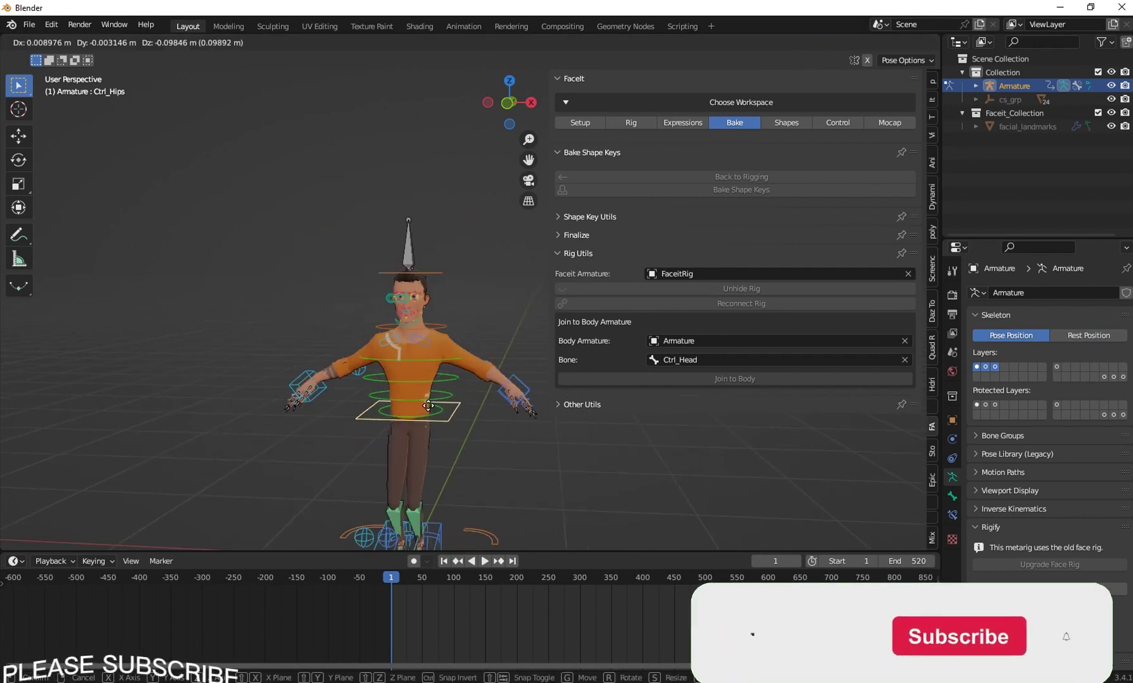
right_click(426, 404)
scroll(426, 404, up, 4)
click(408, 209)
middle_drag(408, 209, 413, 287)
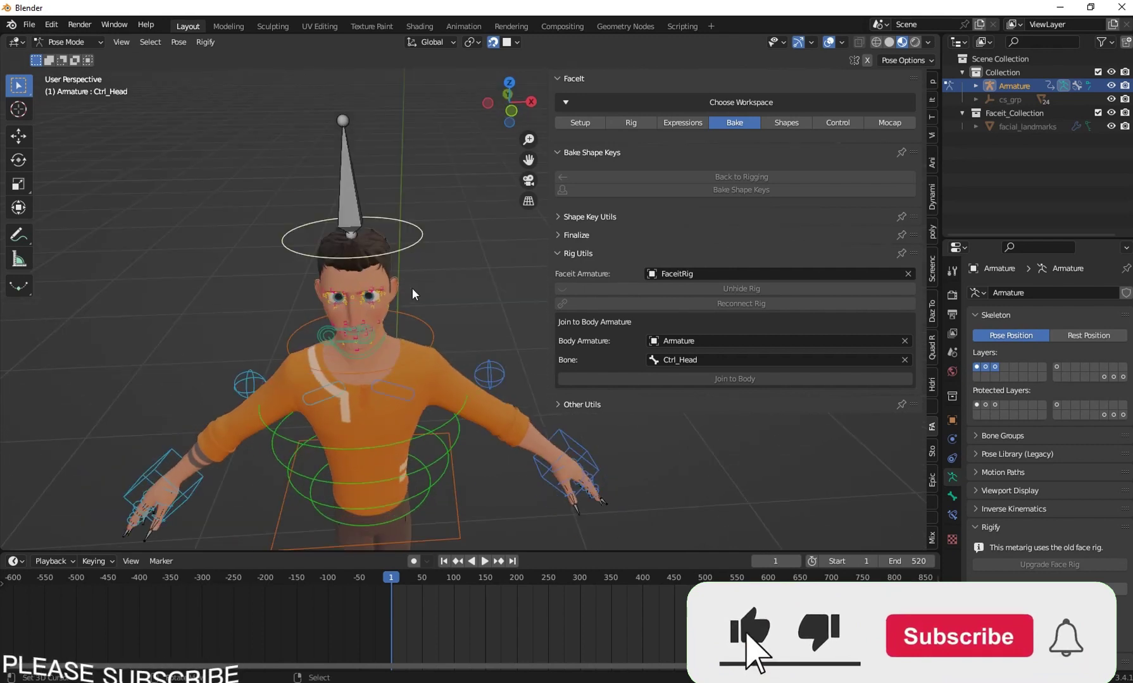
key(r)
key(Escape)
scroll(356, 195, up, 3)
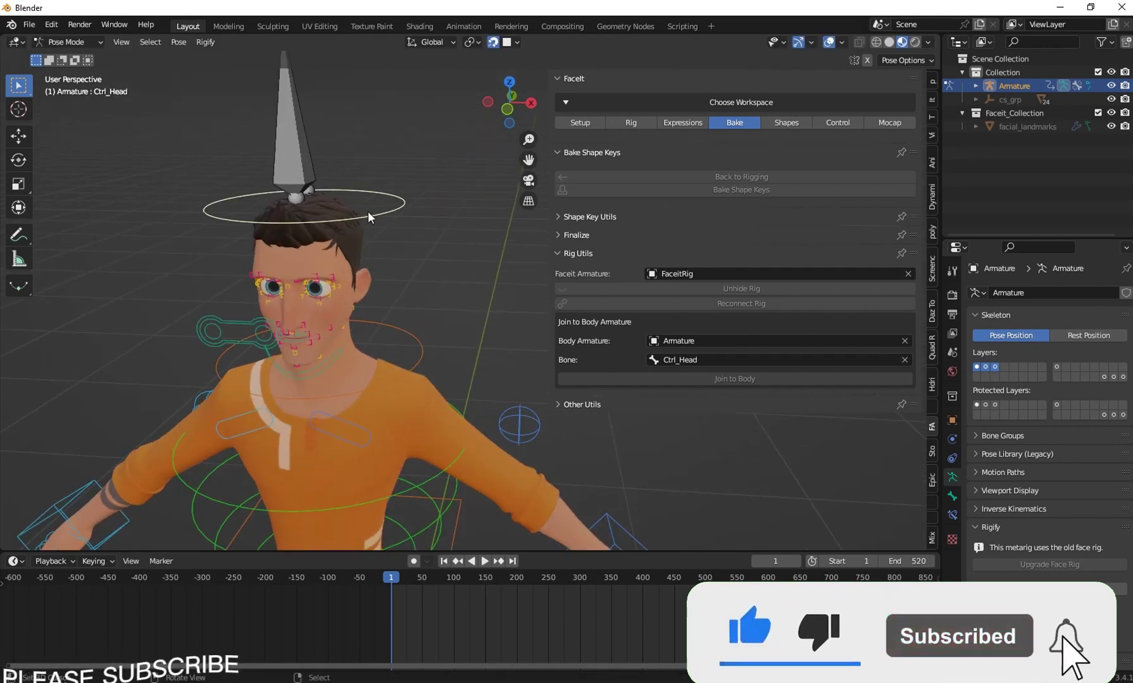
Hide the armature's second bone layer while keeping the first and third layers displayed.
click(986, 367)
key(ctrl+z)
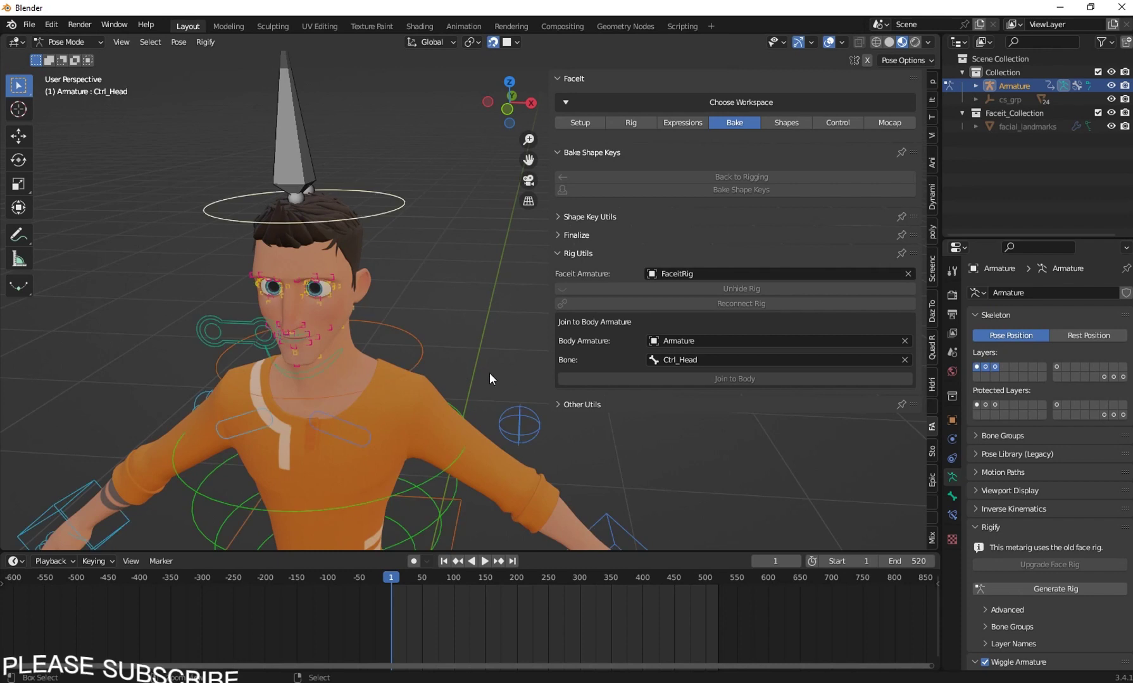
shift+click(986, 367)
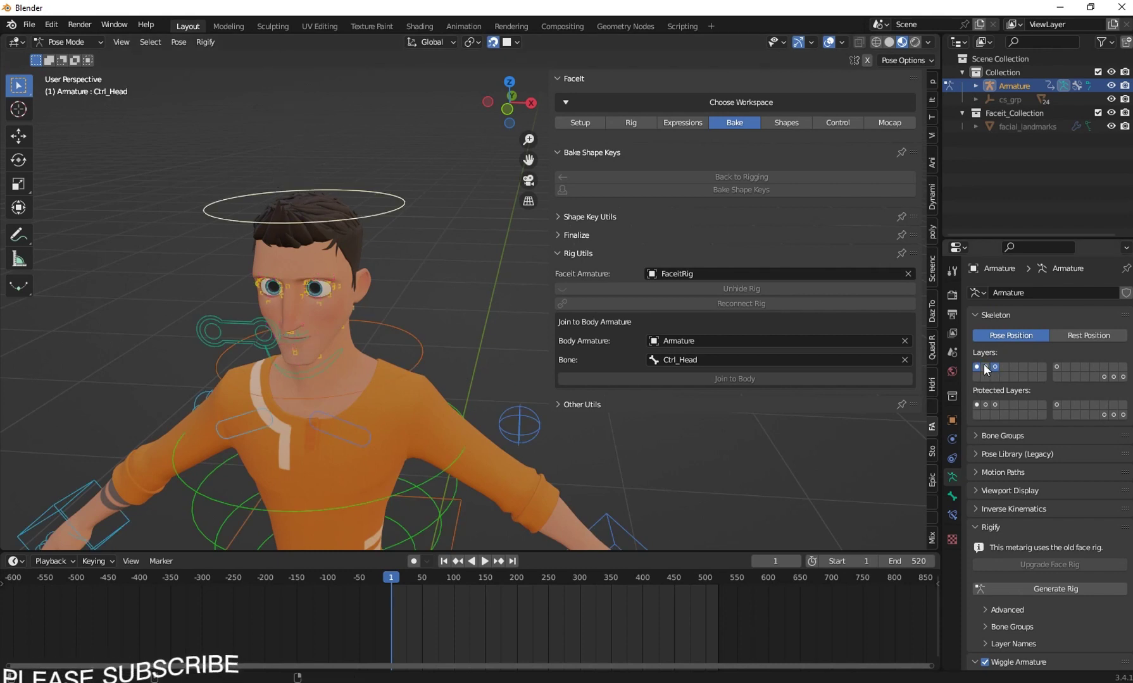
Test the Ctrl_Hips control with a trial rotation and cancel it.
scroll(360, 366, down, 5)
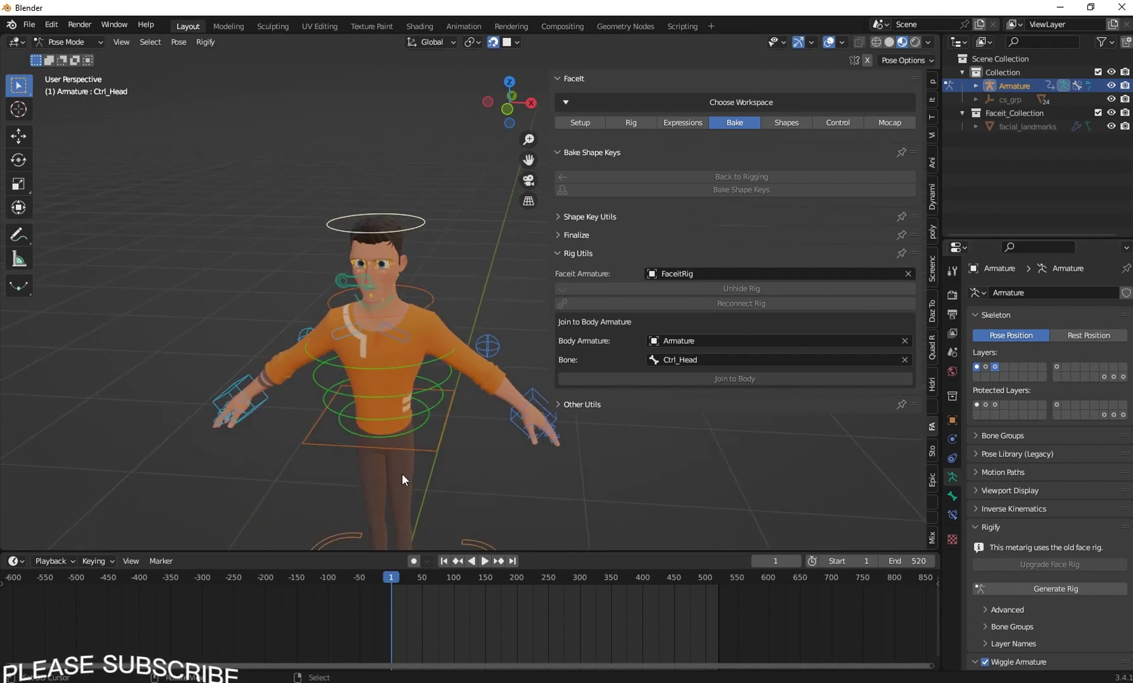
scroll(455, 442, down, 3)
click(437, 386)
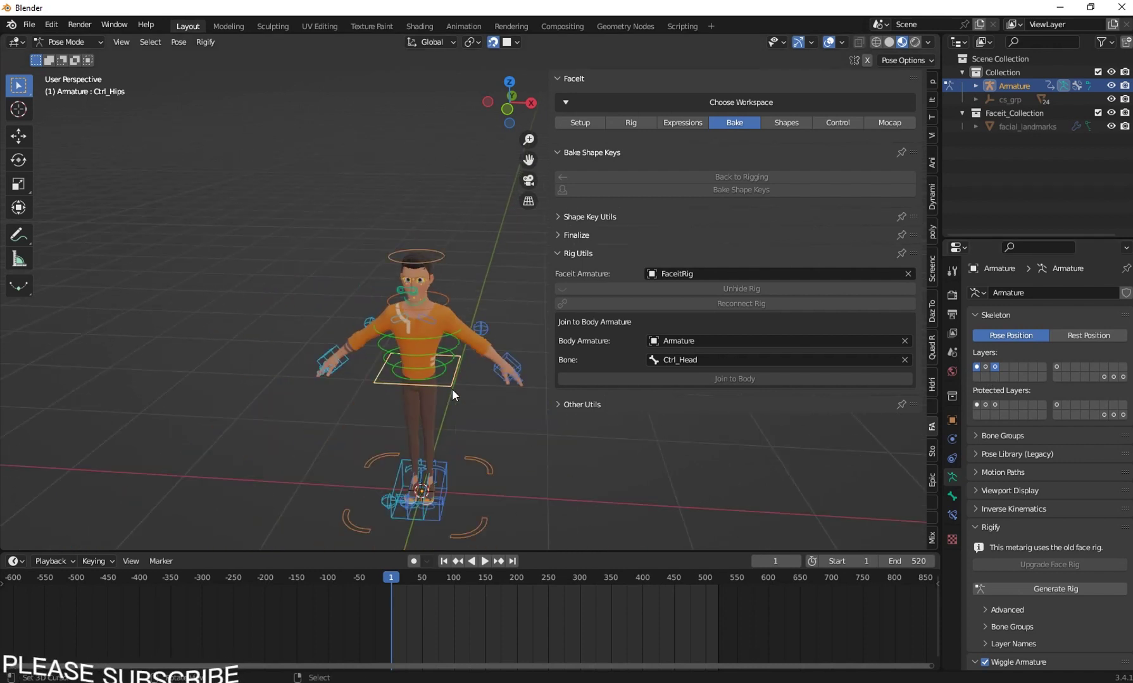
key(r)
key(Escape)
scroll(395, 375, up, 3)
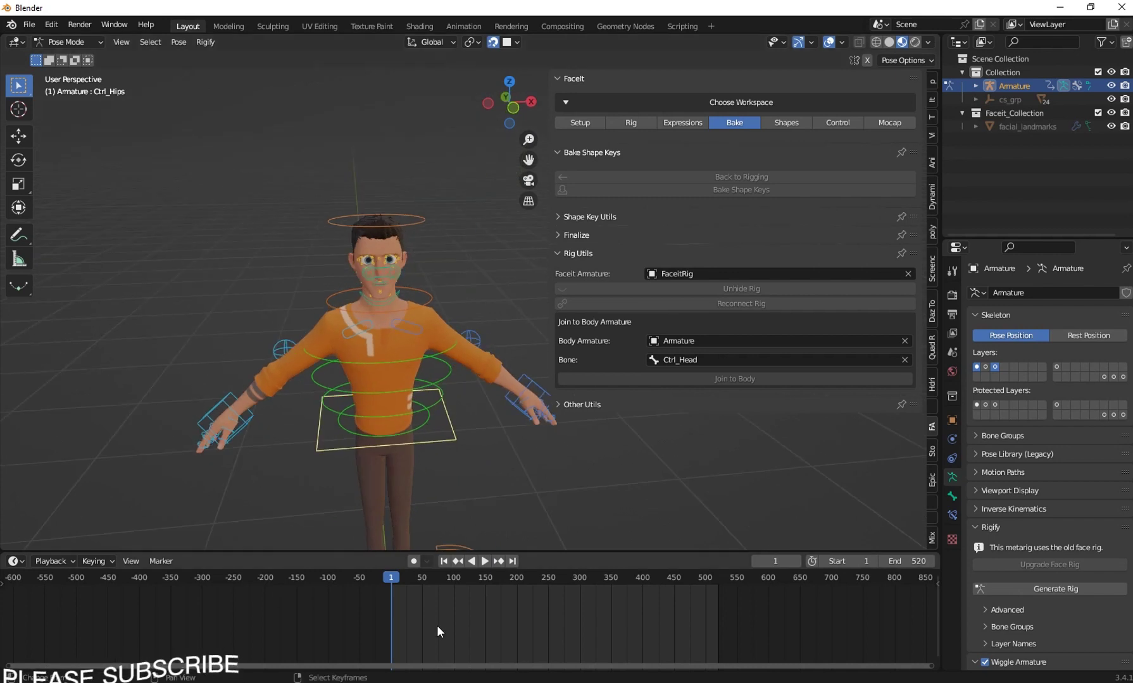
Play the animation to examine the face on the joined rig and return to frame 1.
drag(436, 625, 610, 635)
scroll(390, 441, up, 5)
key(space)
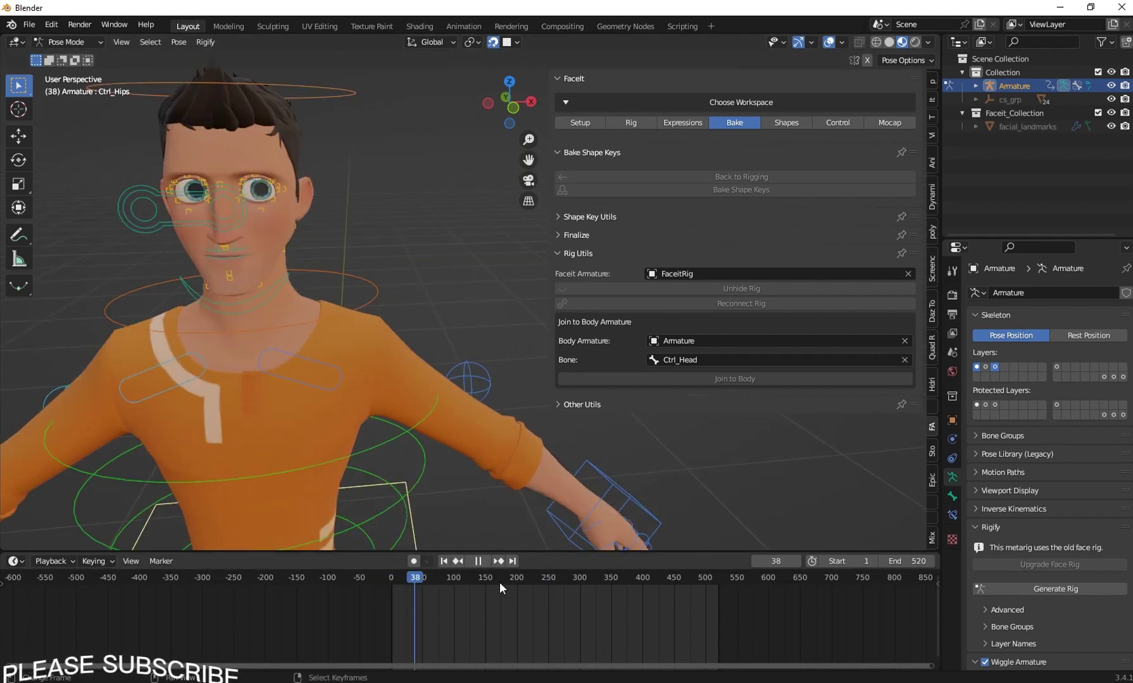
click(443, 562)
Run Faceit's Clean Up All on Faceit Objects with only Reset Properties enabled.
click(577, 235)
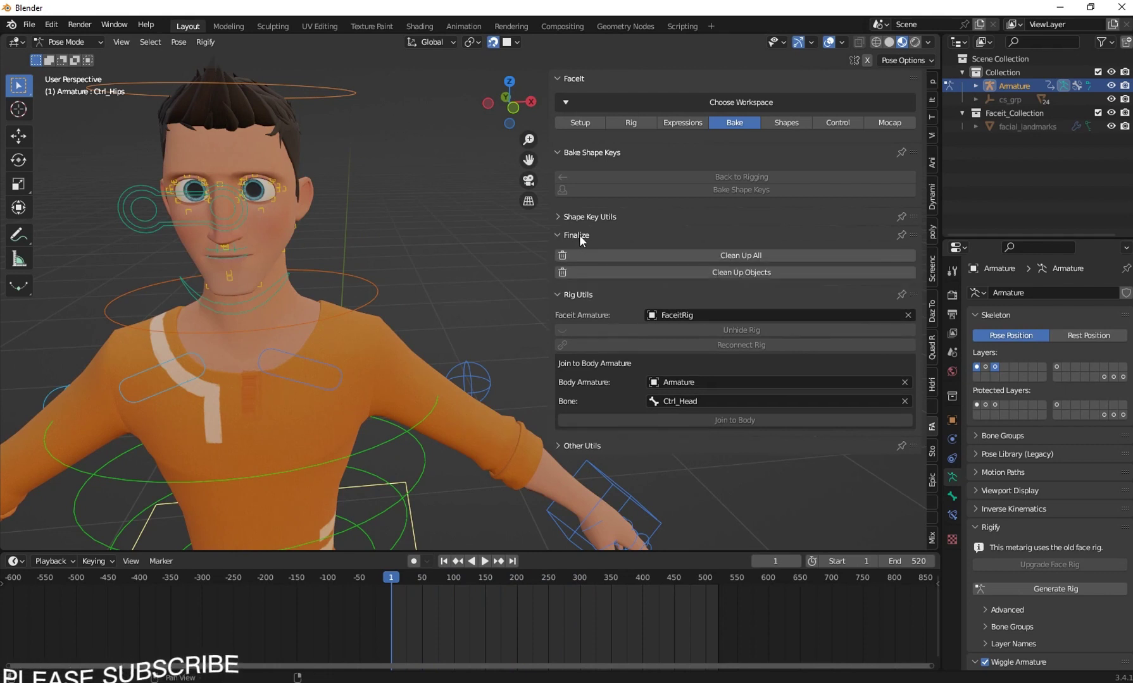
click(722, 256)
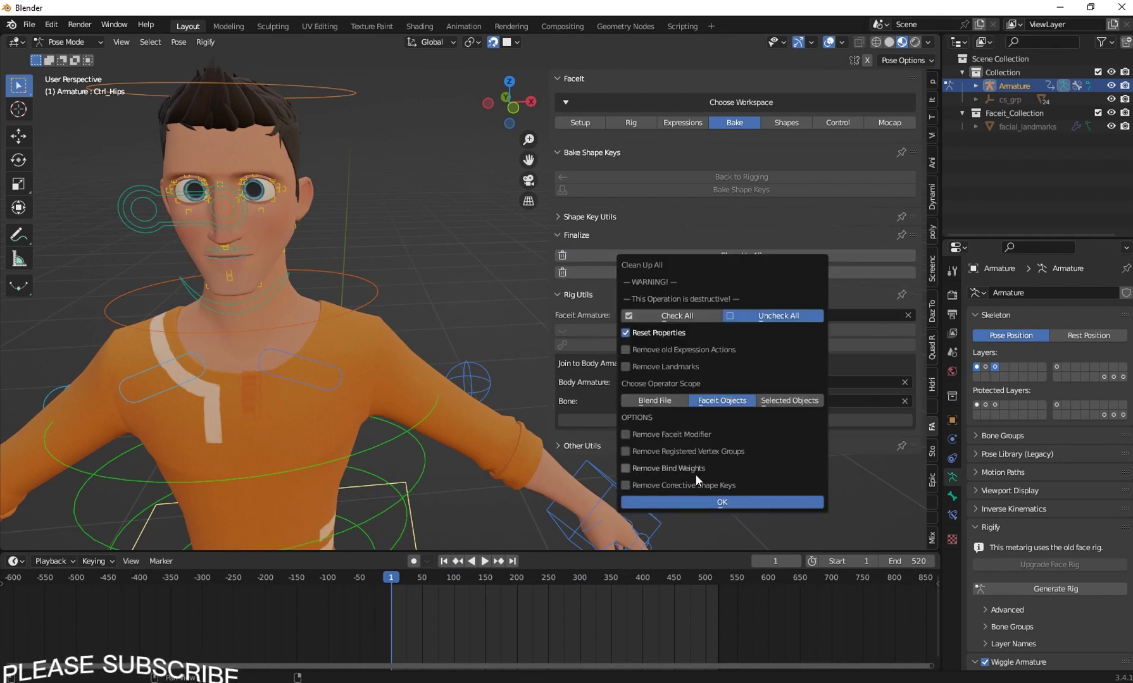
click(703, 502)
Move to frame 134 and switch the armature to Pose Mode.
mouse_move(458, 577)
mouse_down()
mouse_move(672, 581)
mouse_move(474, 579)
mouse_up()
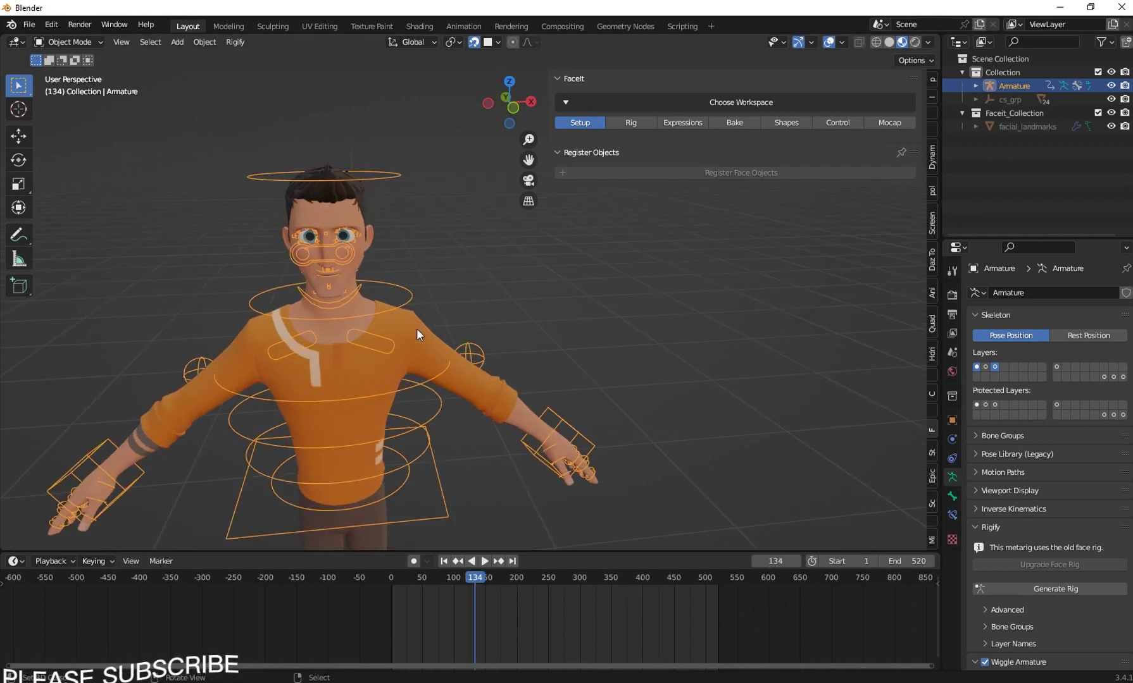
click(63, 42)
click(66, 87)
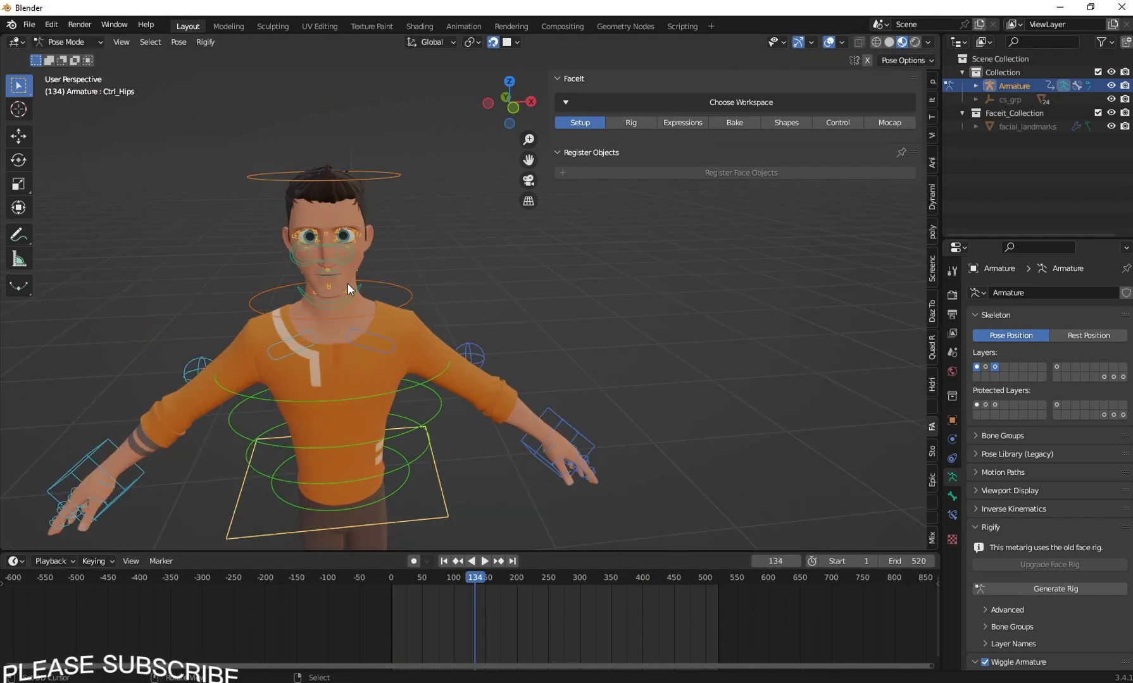
Test Ctrl_Neck with a trial rotation and Ctrl_Hand_IK_Left with a trial move, cancelling both.
click(408, 286)
key(r)
key(Escape)
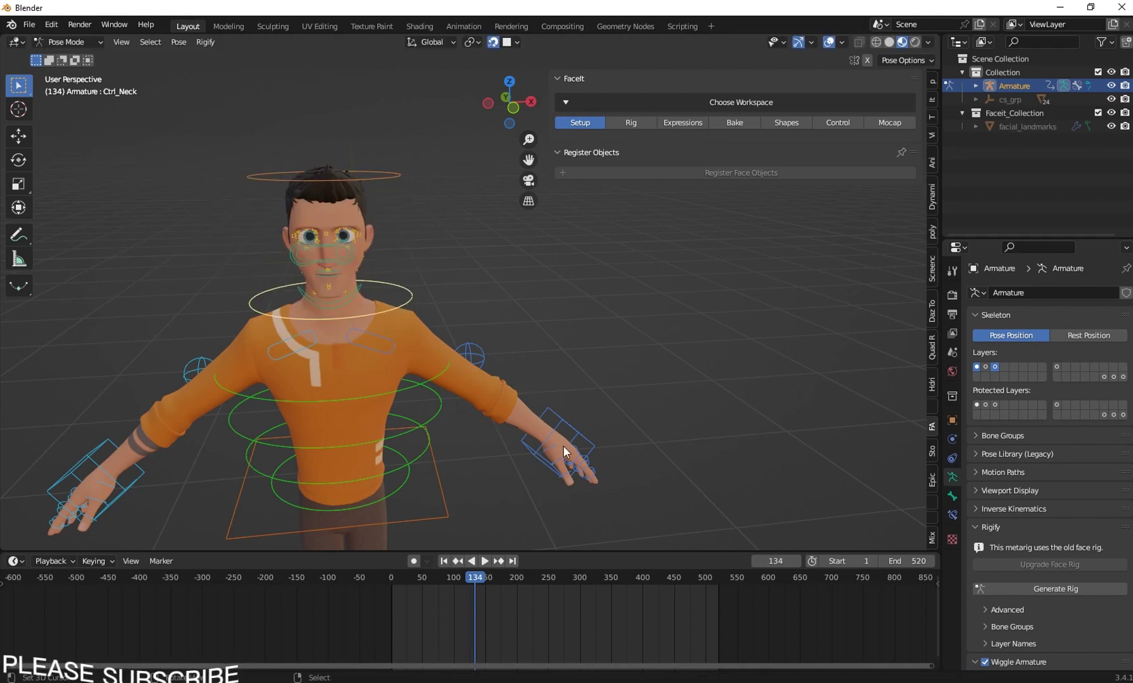
right_click(565, 424)
key(g)
right_click(515, 387)
middle_drag(446, 412, 423, 404)
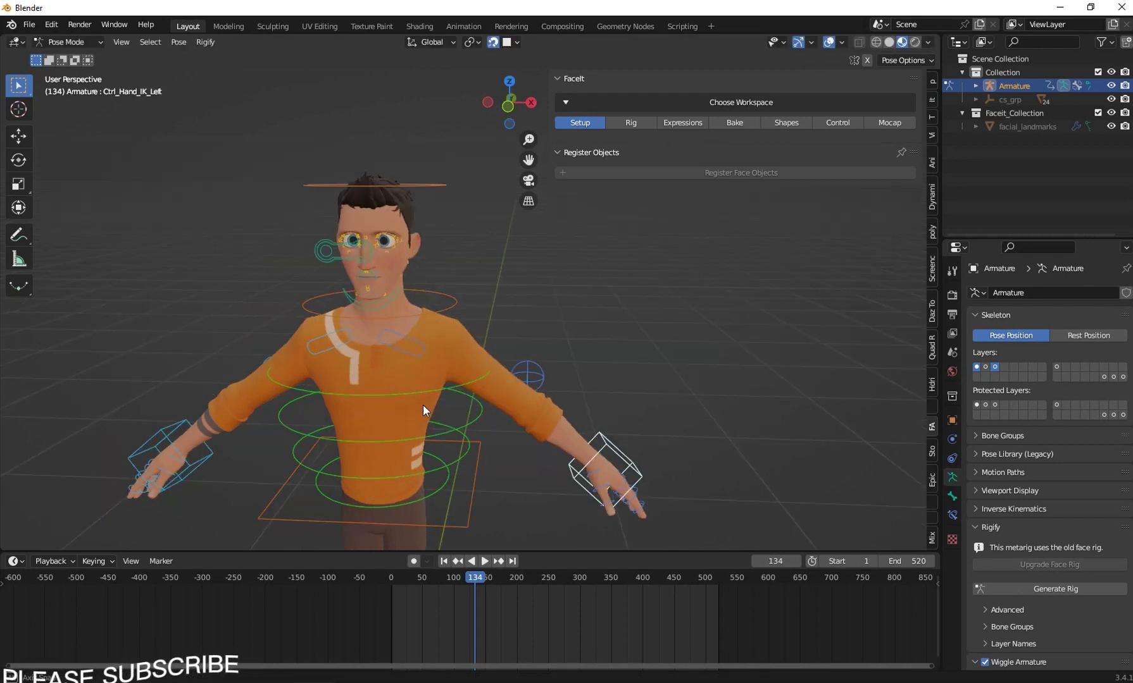
Test the Ctrl_Hips_Free and Ctrl_Hips controls with trial moves and cancel them.
shift+middle_drag(397, 503, 345, 347)
click(395, 329)
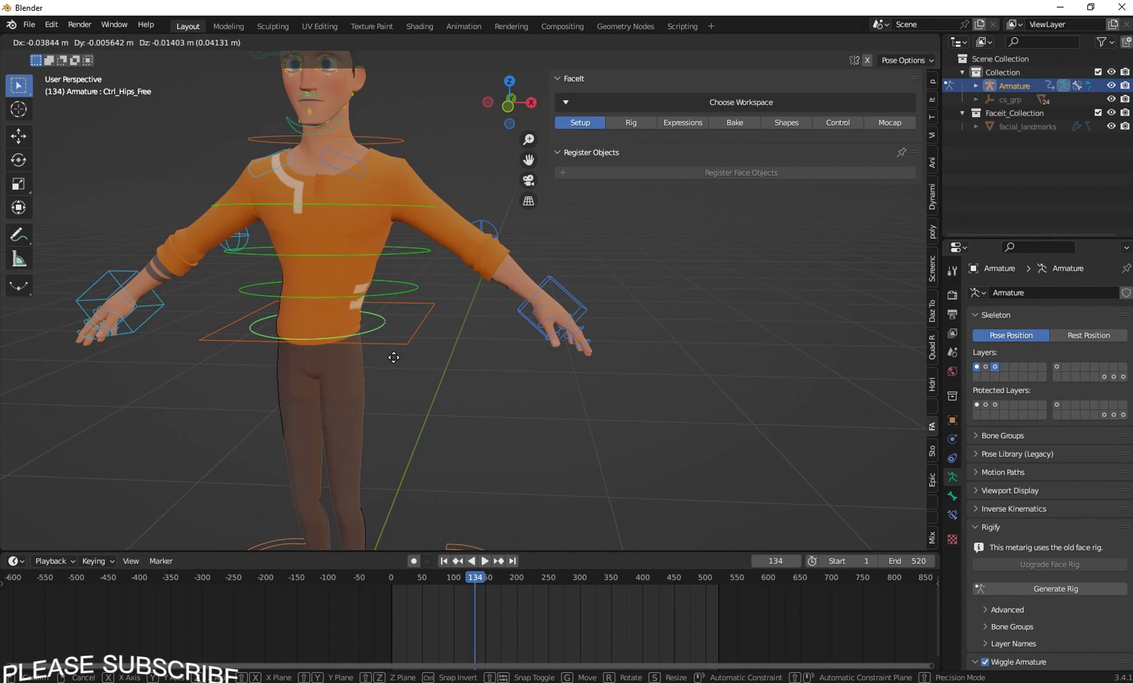
scroll(405, 346, down, 2)
scroll(405, 346, down, 1)
key(g)
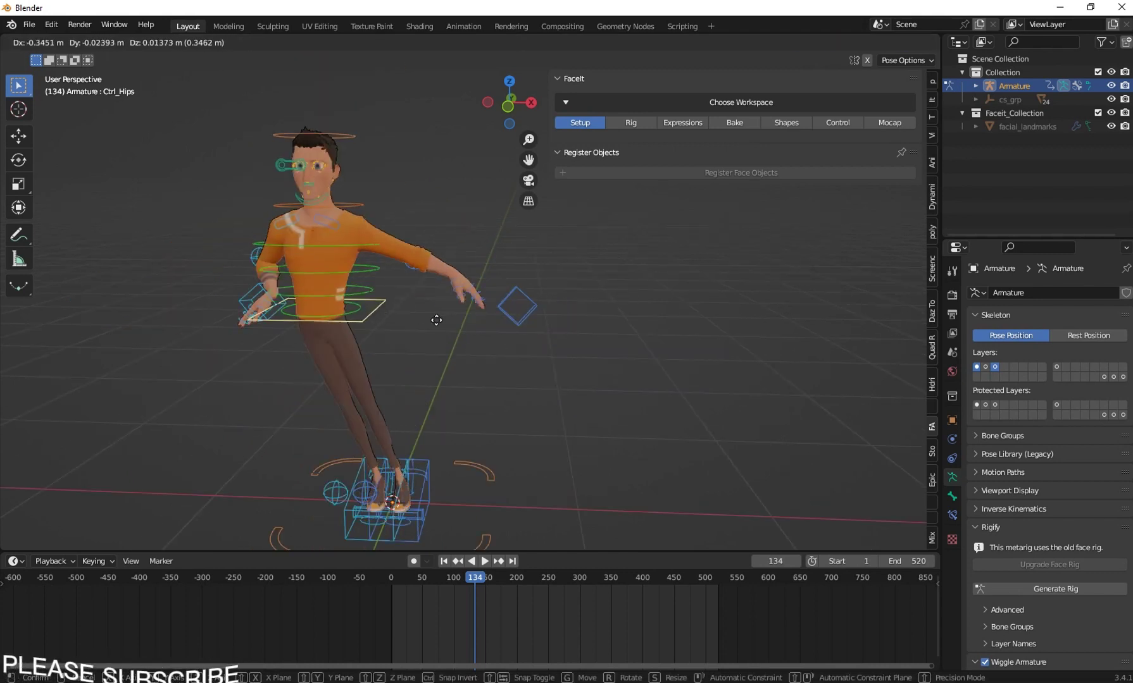
key(Escape)
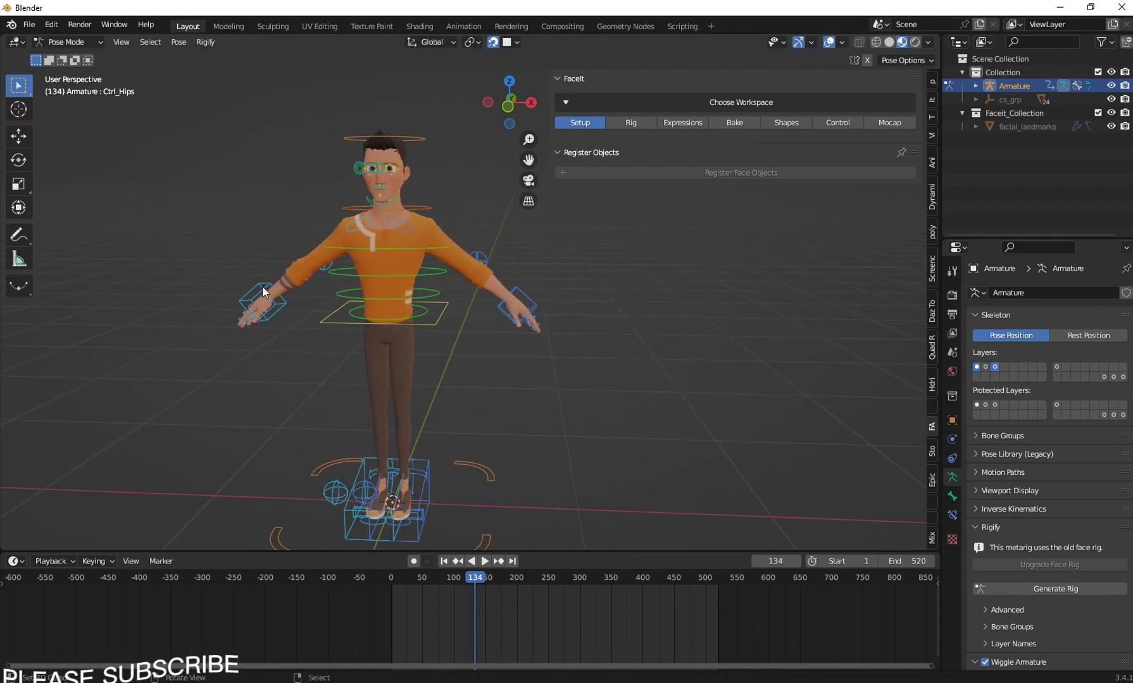
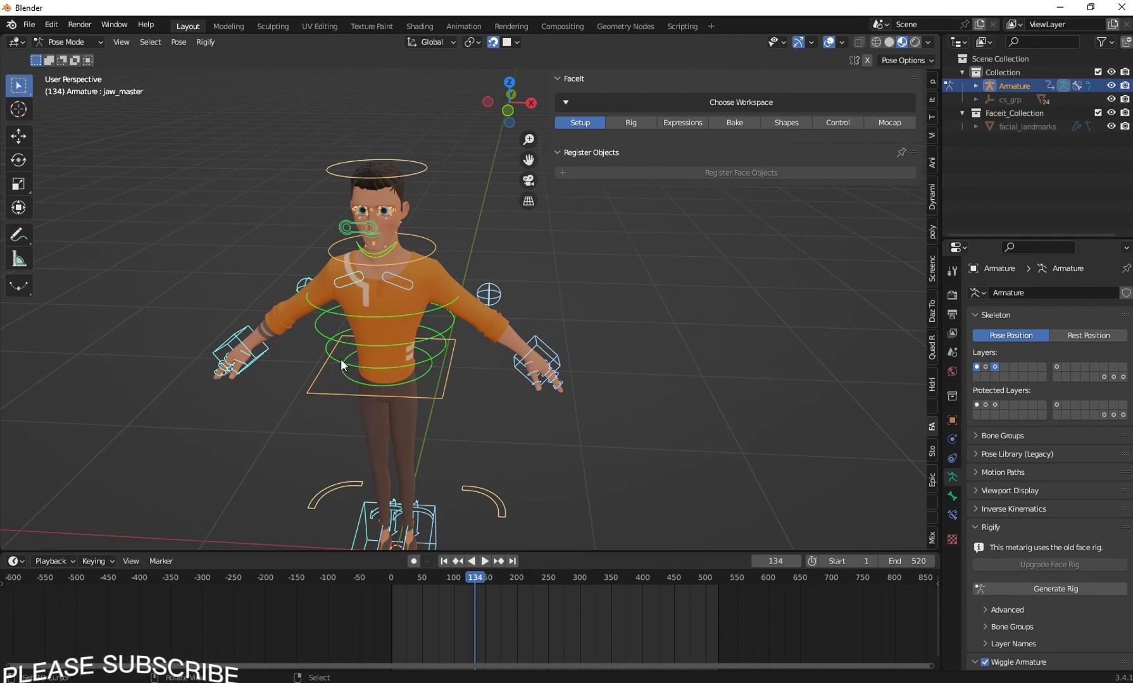
Test the Ctrl_Hand_IK_Left control with trial moves from different view angles and cancel them.
scroll(340, 358, up, 3)
shift+middle_drag(253, 184, 348, 152)
scroll(387, 313, up, 3)
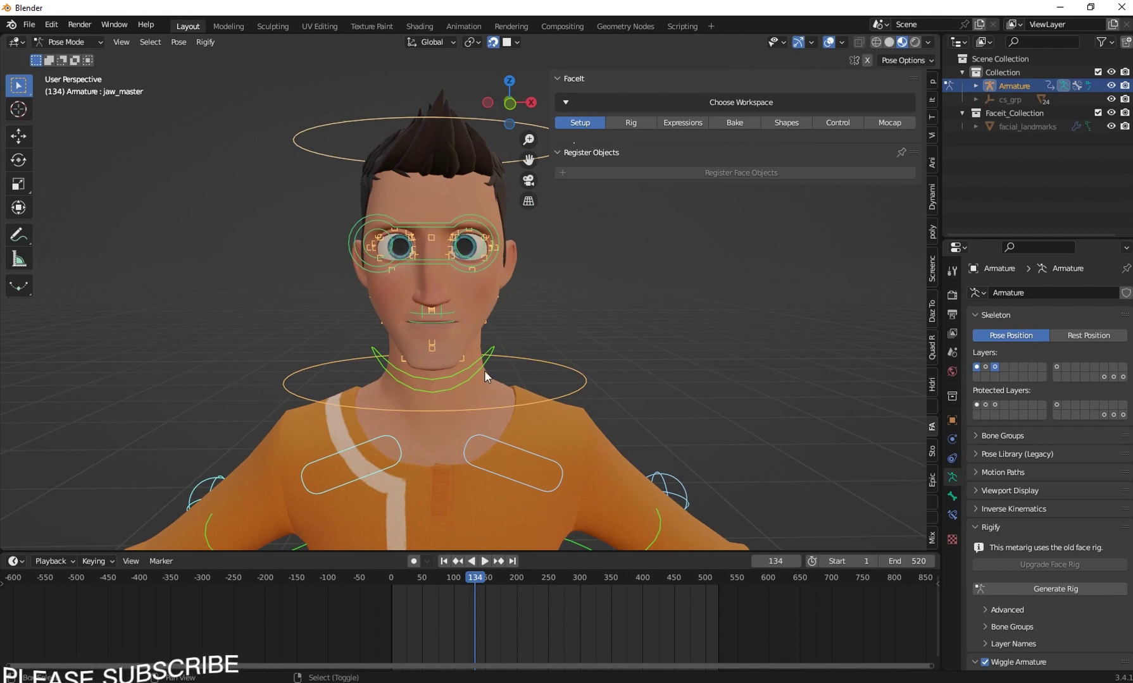
shift+middle_drag(484, 371, 453, 309)
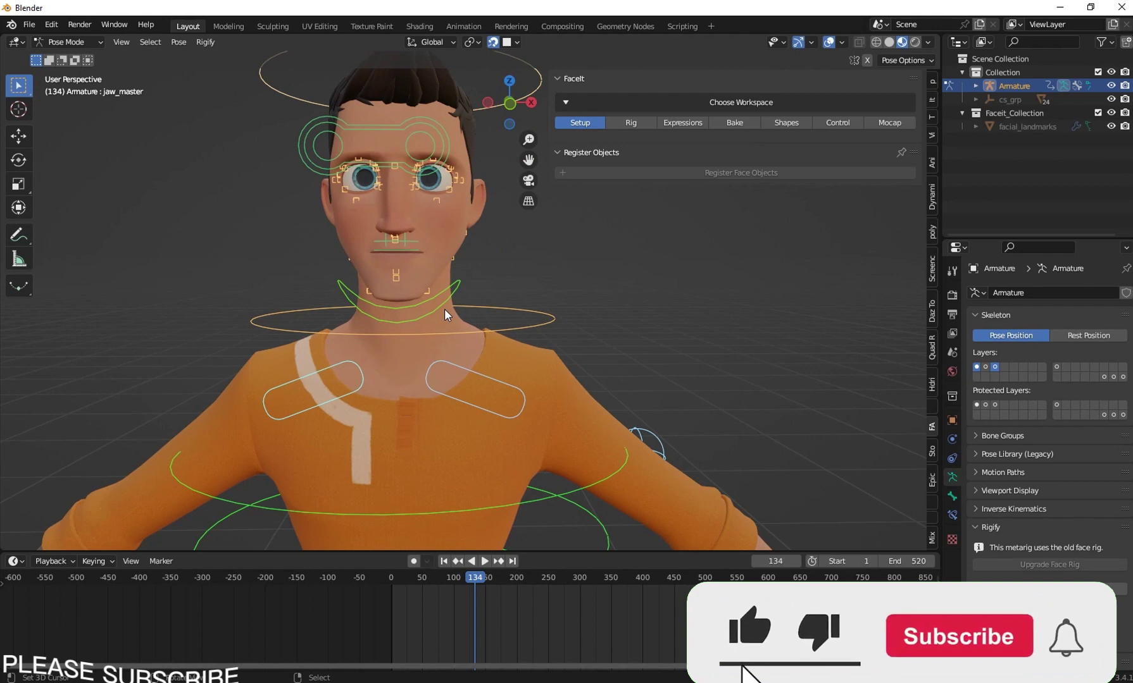
scroll(444, 308, down, 3)
click(651, 444)
key(g)
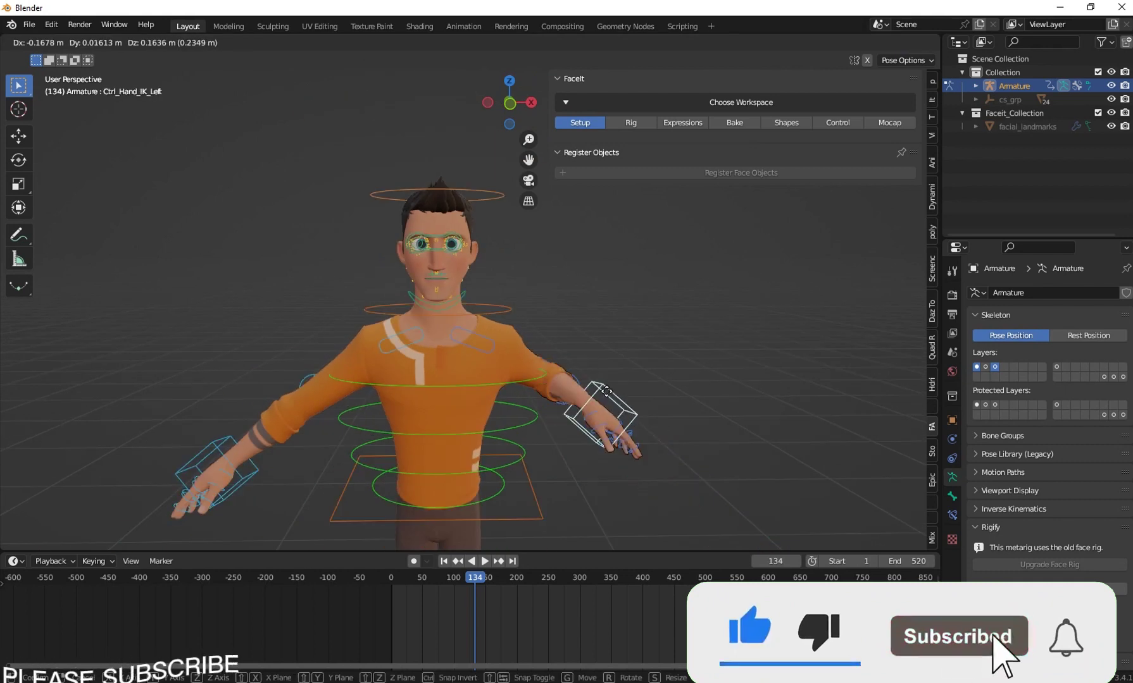
right_click(562, 406)
middle_drag(556, 408, 375, 415)
middle_drag(477, 432, 405, 348)
key(g)
right_click(494, 363)
Test the torso controls with trial rotations and Ctrl_Hips with a downward trial move, cancelling each one.
click(449, 363)
key(r)
right_click(439, 438)
right_click(421, 429)
key(r)
right_click(427, 455)
scroll(425, 379, down, 3)
key(r)
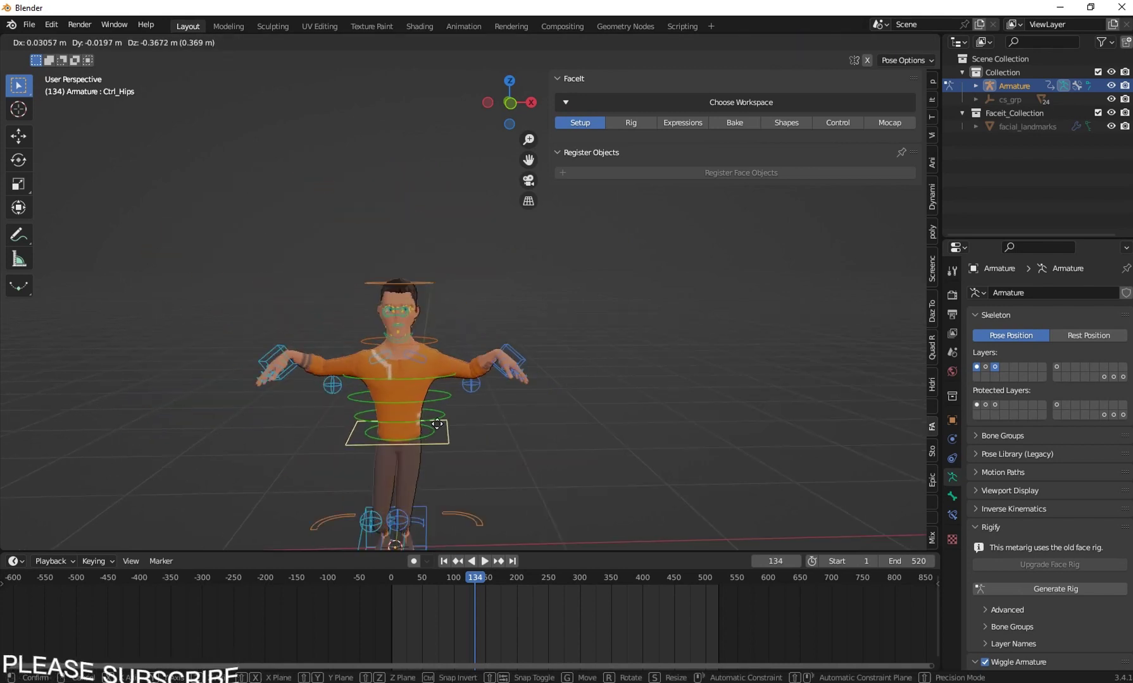
right_click(418, 453)
Test the Ctrl_Foot_IK_Left control with trial moves from the front and the side, cancelling each.
click(427, 511)
key(g)
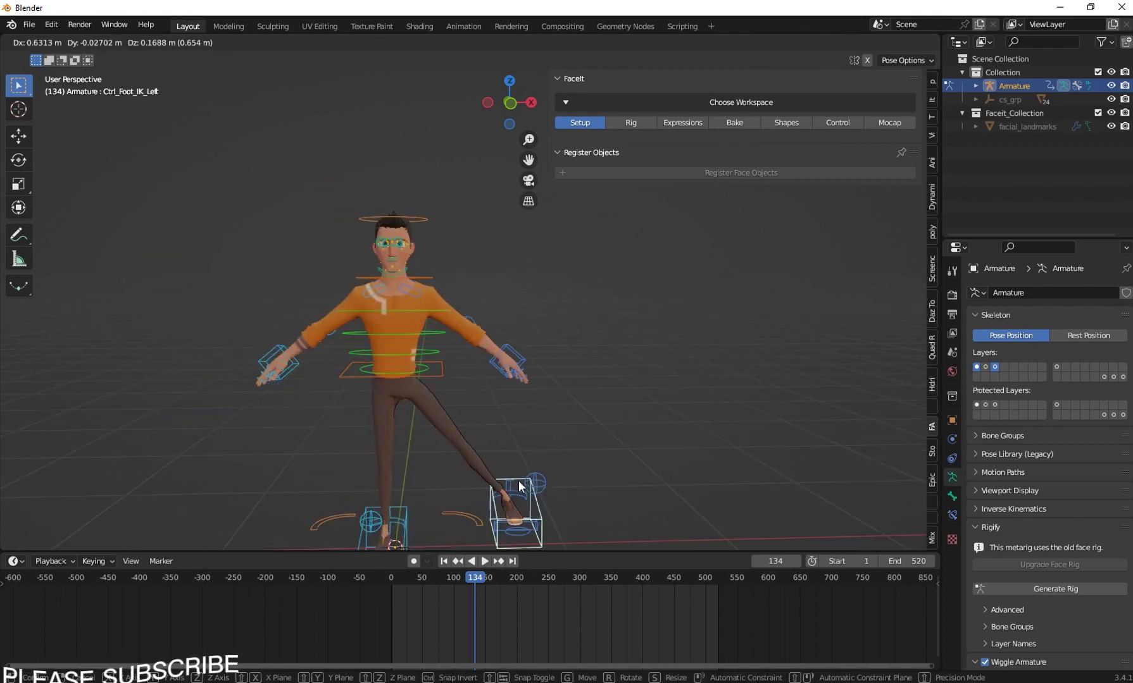
right_click(519, 480)
scroll(500, 468, down, 3)
middle_drag(468, 453, 435, 450)
scroll(437, 450, up, 4)
middle_drag(538, 448, 400, 376)
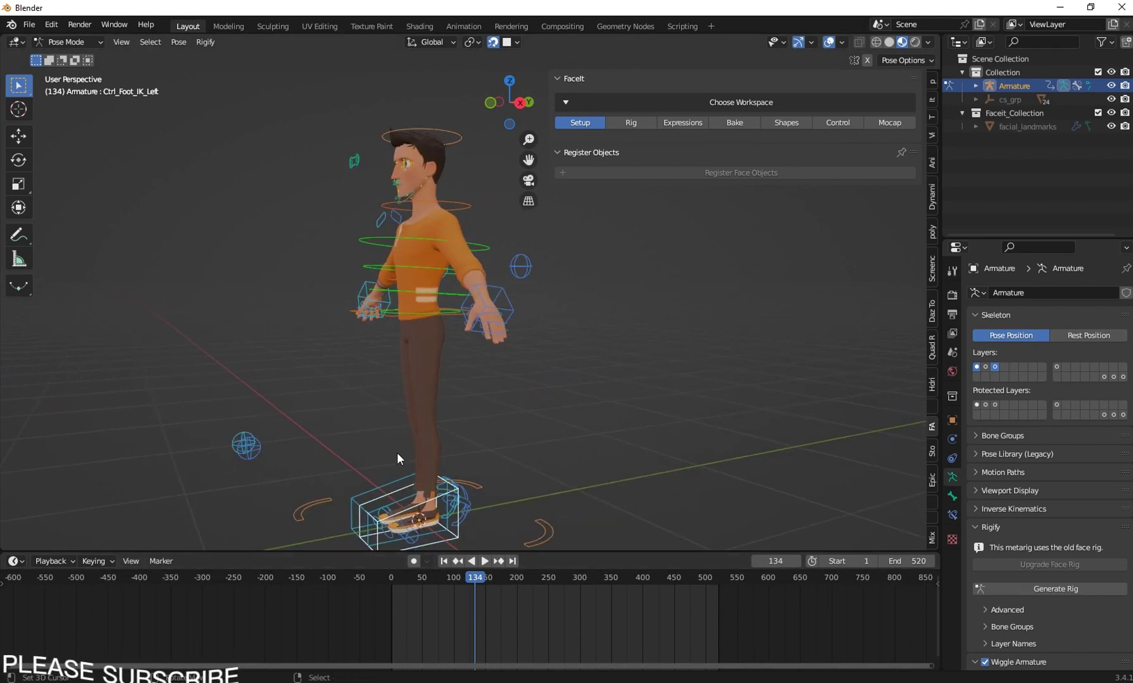
key(g)
right_click(417, 367)
Lower Ctrl_Hips to pose the character in a crouch and apply a test rotation to another control.
middle_drag(417, 367, 468, 278)
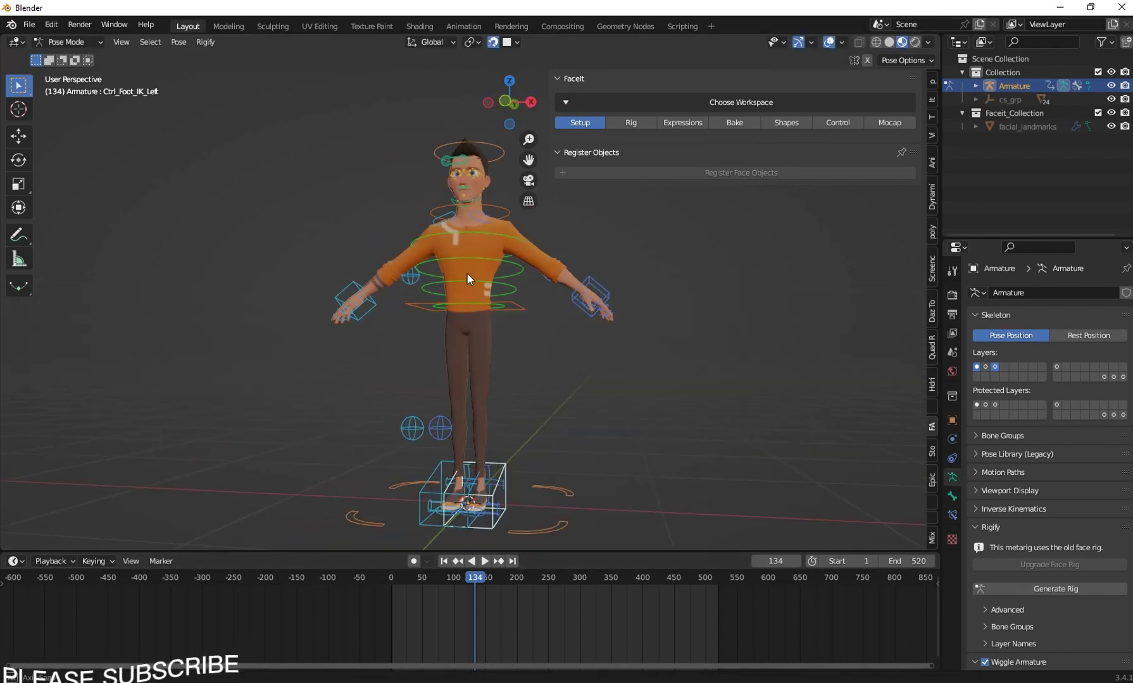
click(515, 305)
key(g)
click(548, 361)
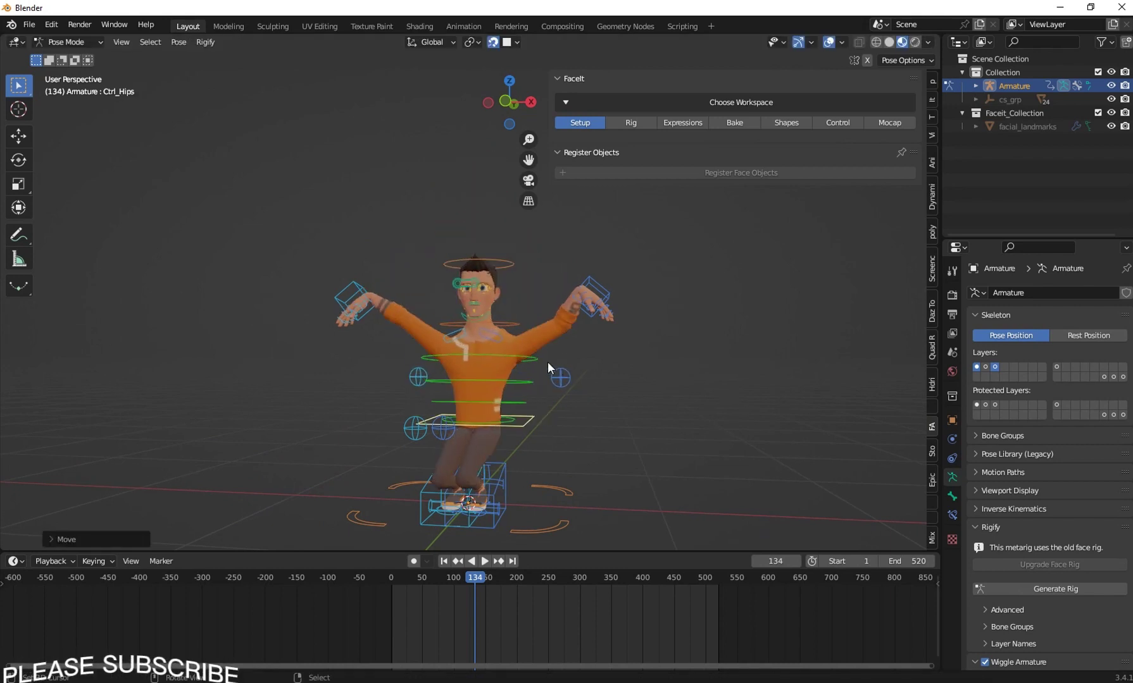
scroll(519, 358, up, 4)
click(497, 343)
middle_drag(497, 344, 555, 335)
scroll(458, 344, up, 2)
key(r)
click(473, 364)
Turn off Lock Object Modes and select the character's body mesh.
scroll(553, 334, up, 5)
middle_drag(509, 446, 516, 470)
click(316, 291)
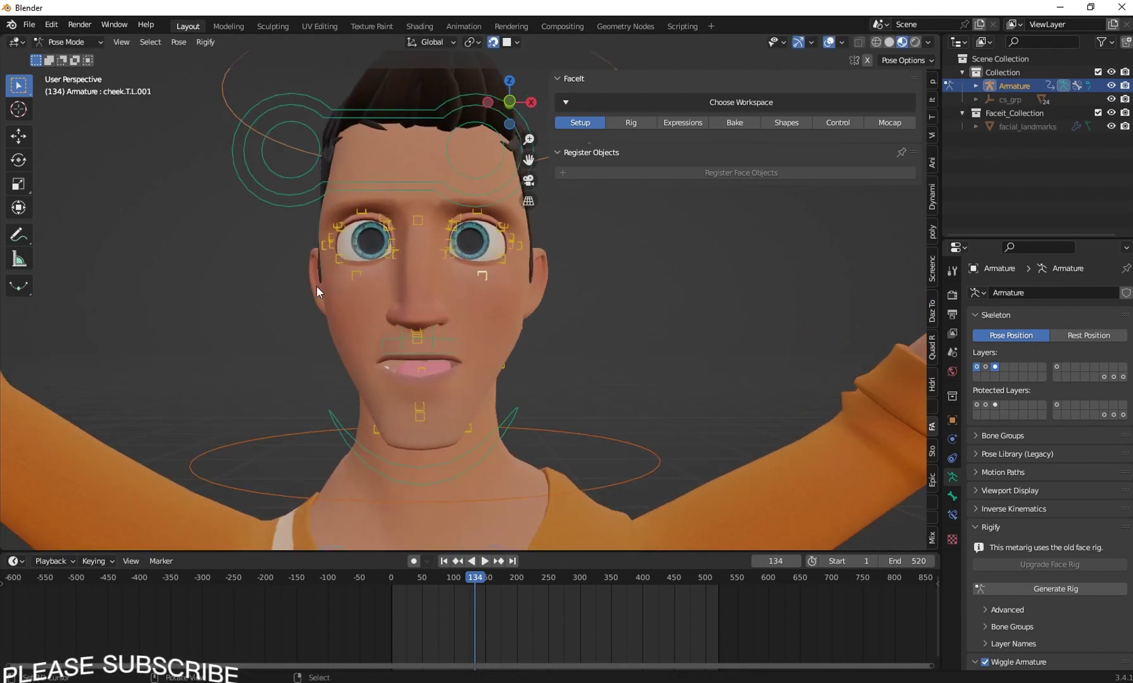
click(51, 24)
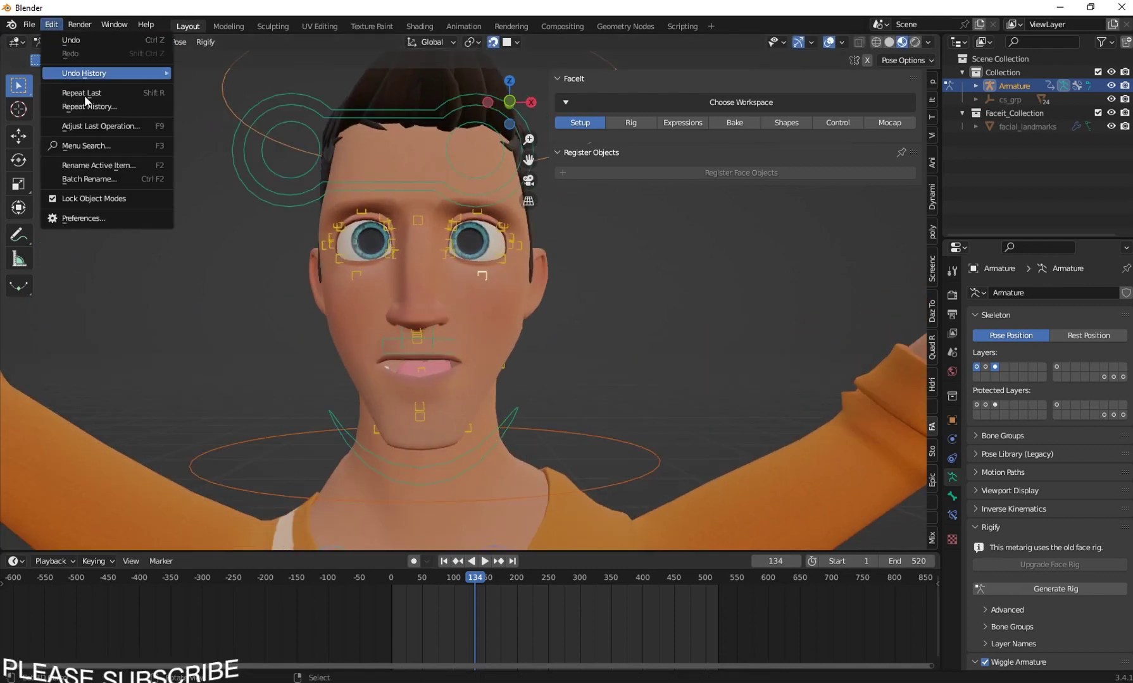
click(95, 198)
click(364, 155)
click(345, 316)
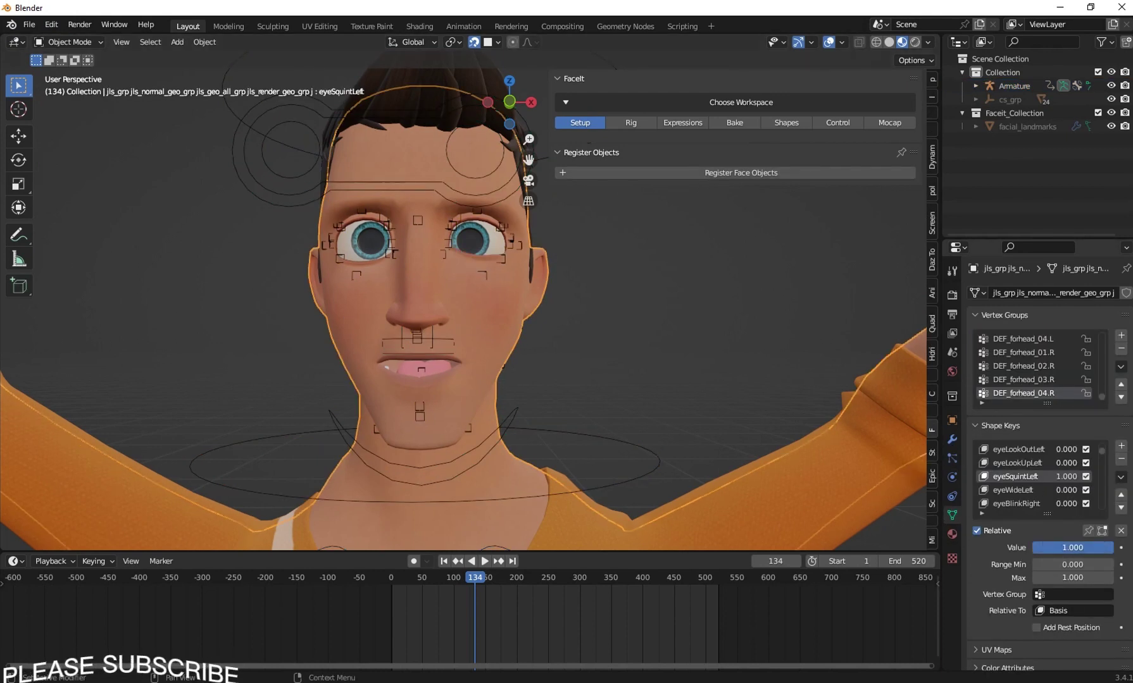
Test the mesh's eyeLookUpRight shape key by raising its value to 0.918.
scroll(1029, 506, down, 5)
click(1020, 490)
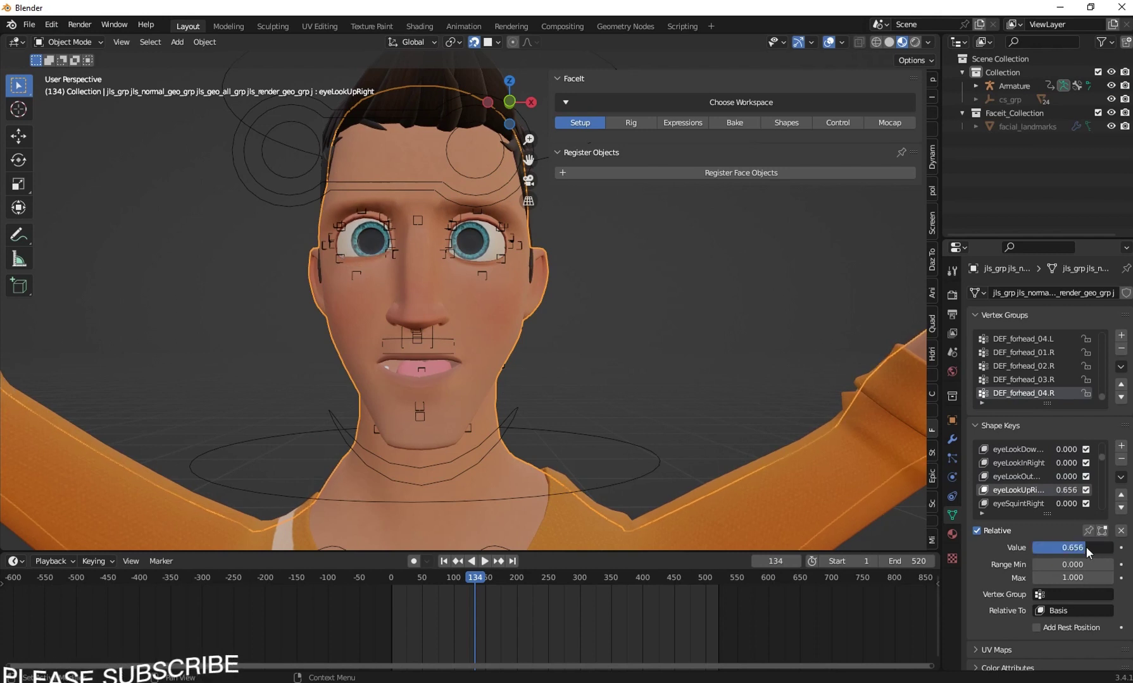
scroll(640, 412, up, 2)
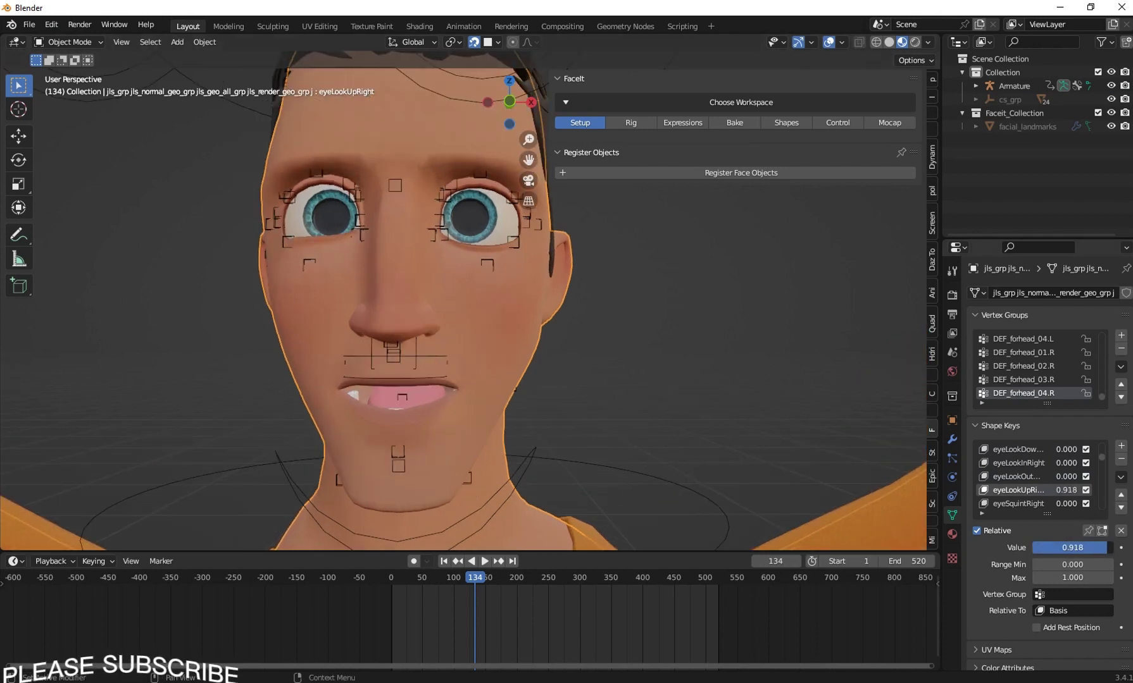
Test the mesh's jawOpen shape key by raising its value and returning it to 0.
scroll(1061, 494, down, 5)
click(1045, 494)
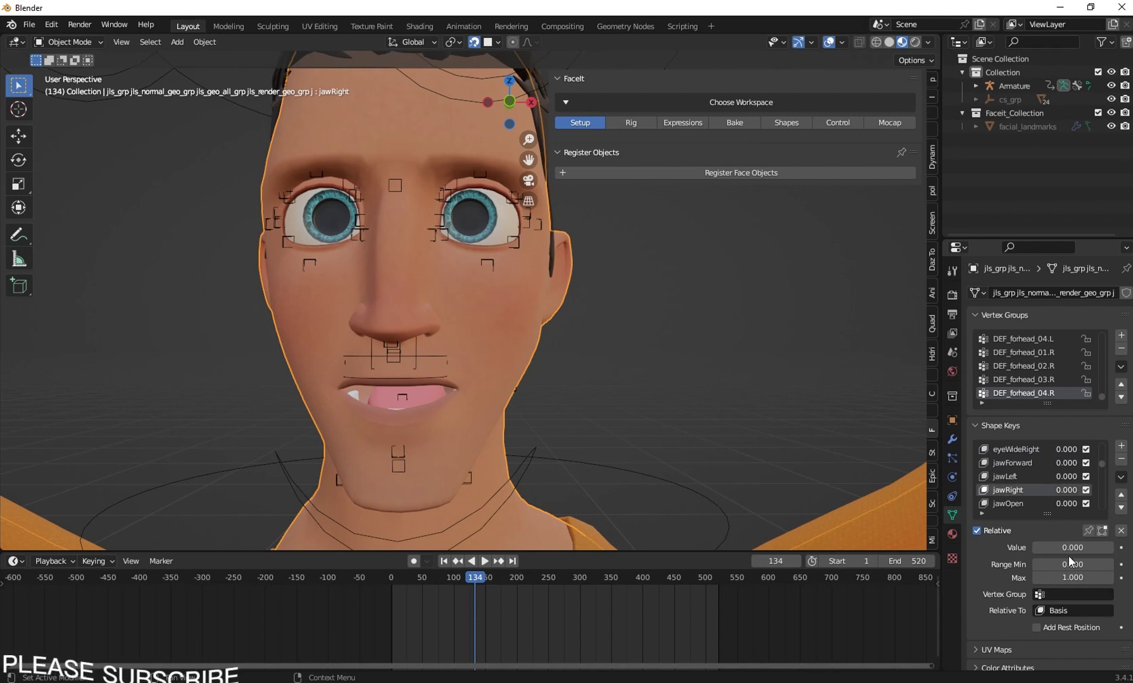
click(1001, 479)
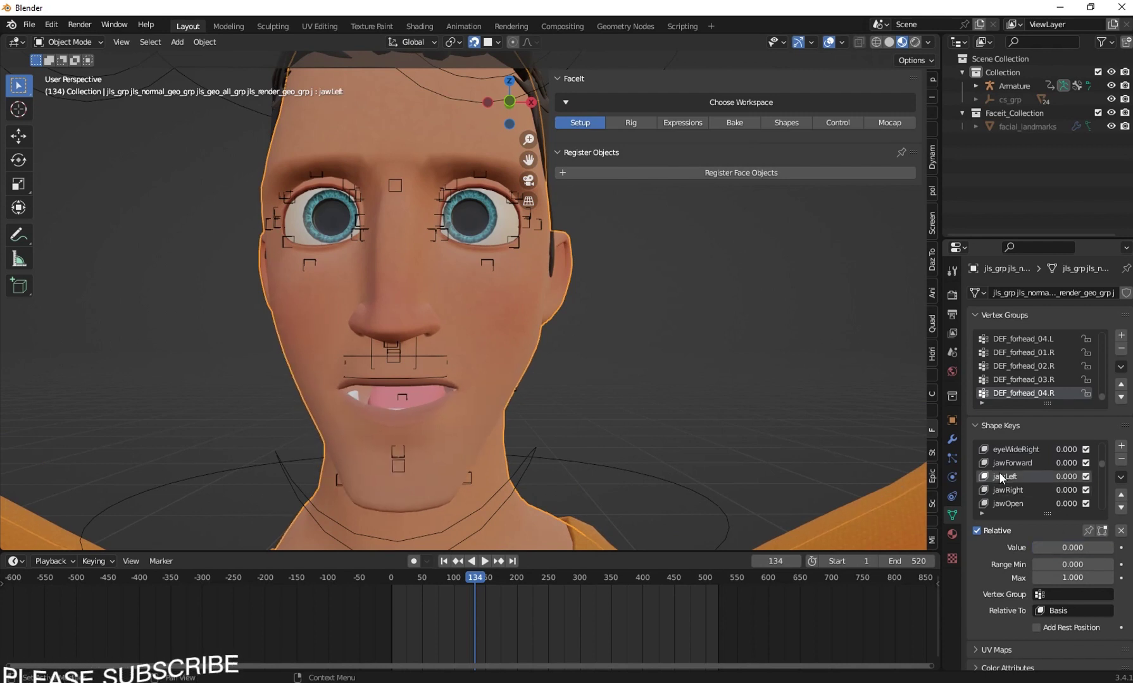
click(1019, 505)
drag(1073, 548, 1108, 547)
drag(1109, 547, 1070, 547)
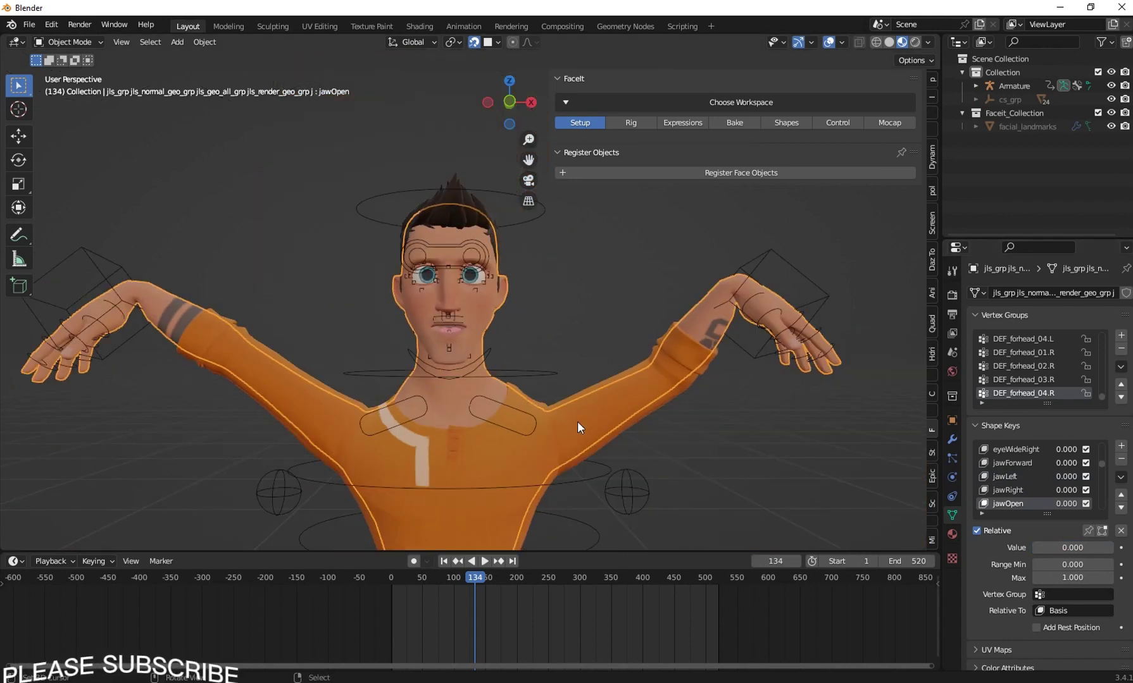
Return to the armature's pose controls, select all bones and clear their location to reset the test pose.
key(a)
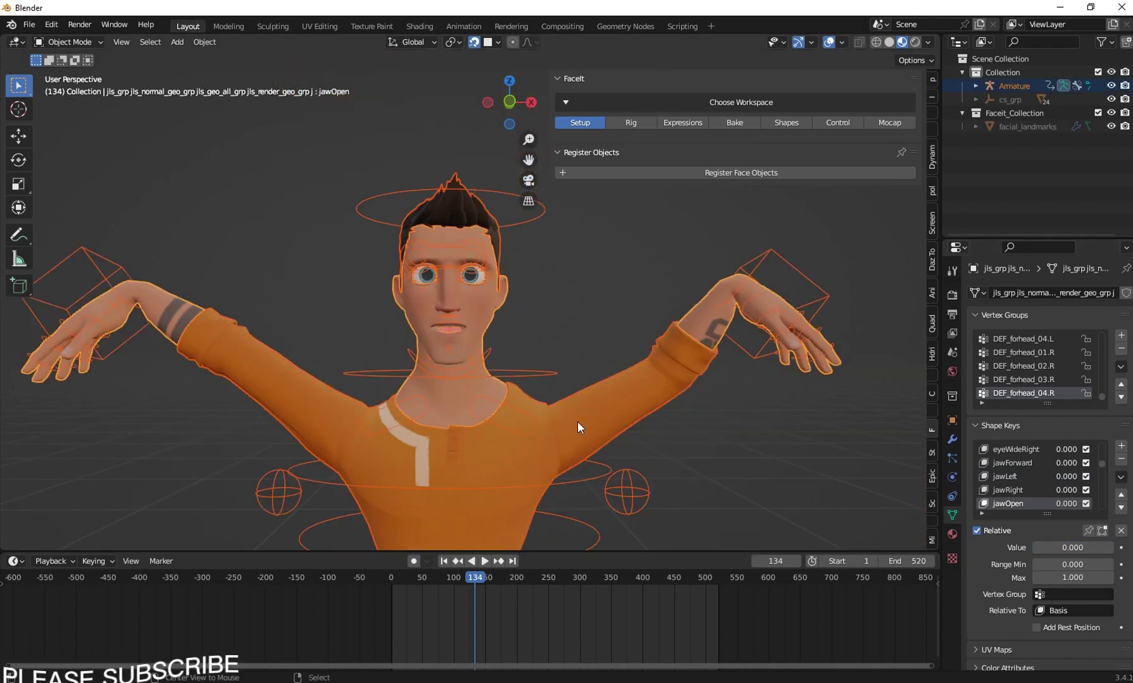
key(alt+r)
click(510, 352)
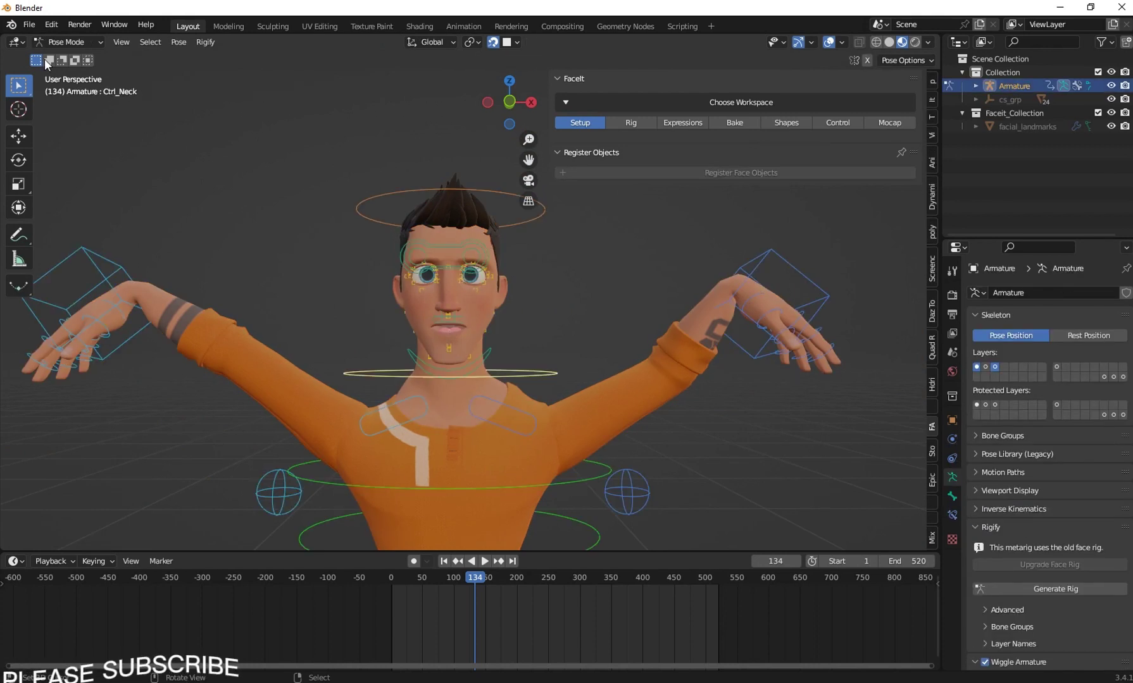
key(a)
key(alt+g)
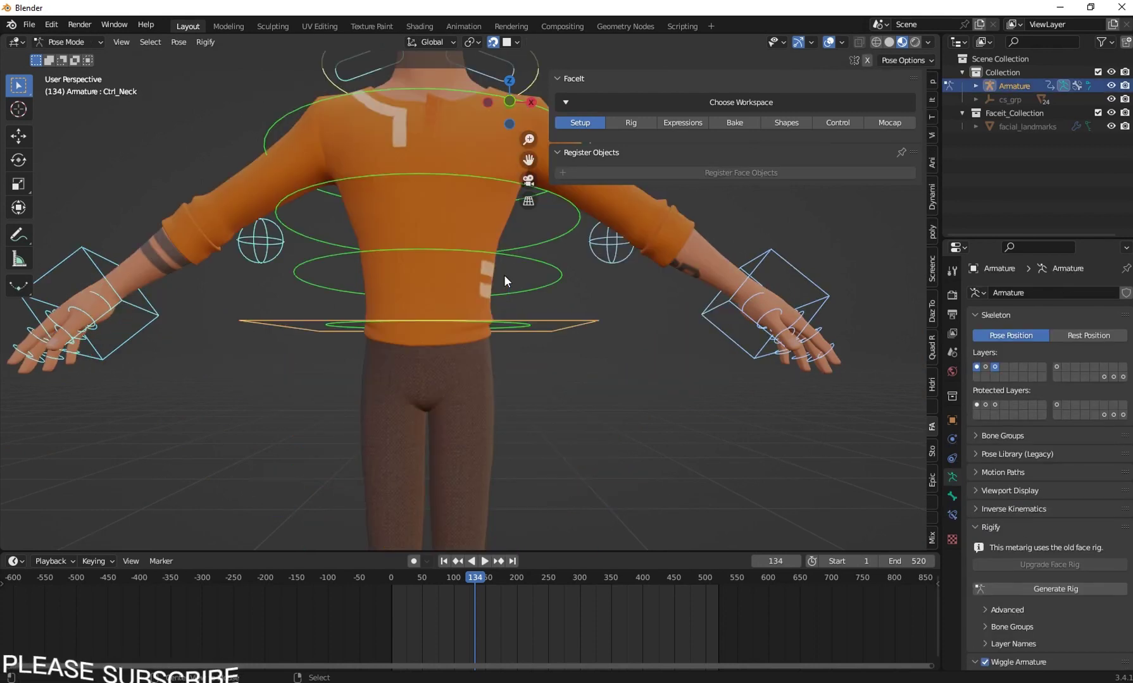
scroll(503, 274, down, 4)
key(alt+Tab)
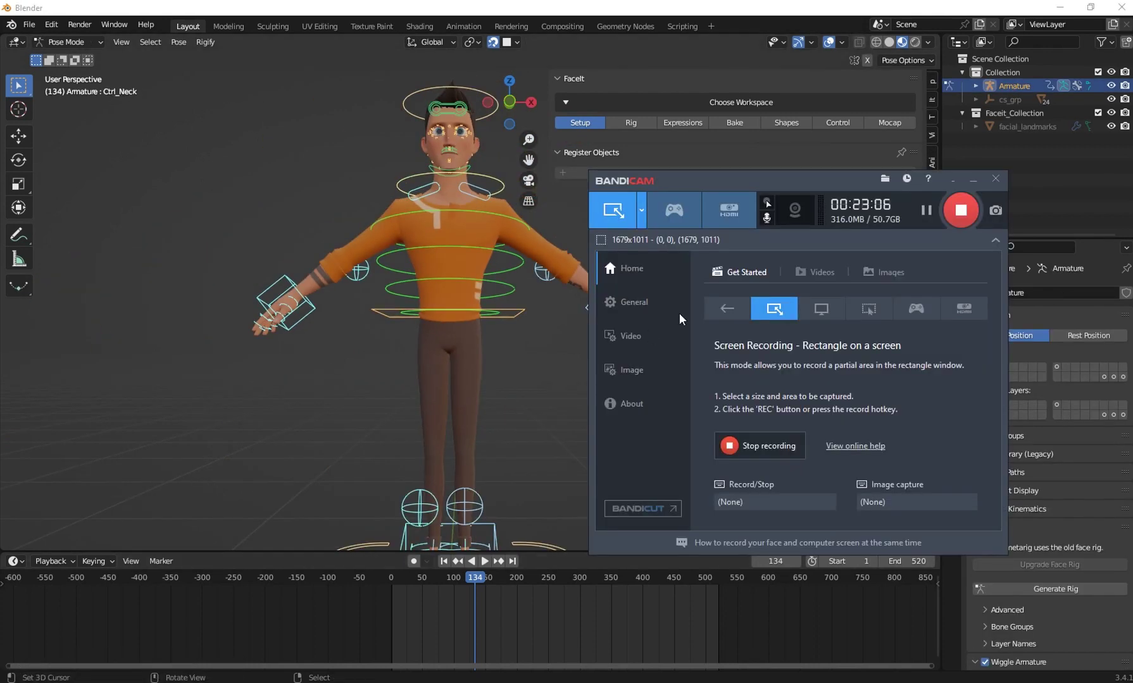